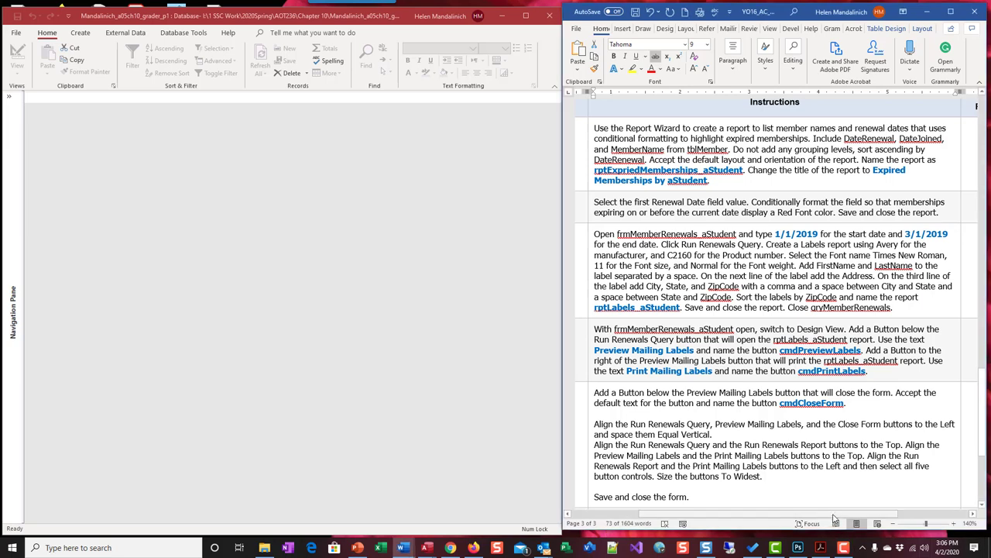
Review the assignment instructions in Word, and open the frmMemberRenewals_aStudent form in Access
scroll(801, 522, left, 2)
scroll(800, 523, left, 1)
scroll(797, 522, right, 3)
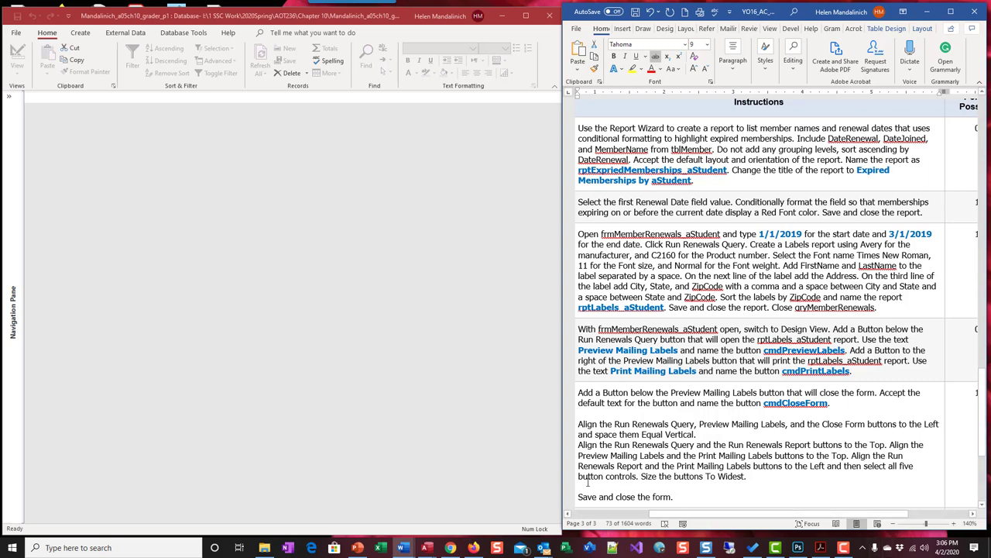
scroll(650, 381, up, 4)
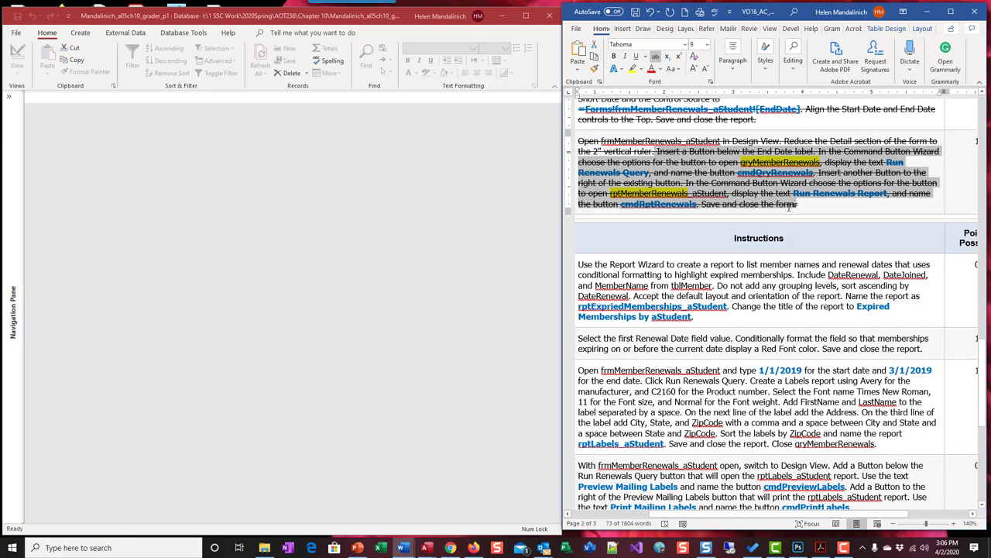
scroll(784, 401, down, 3)
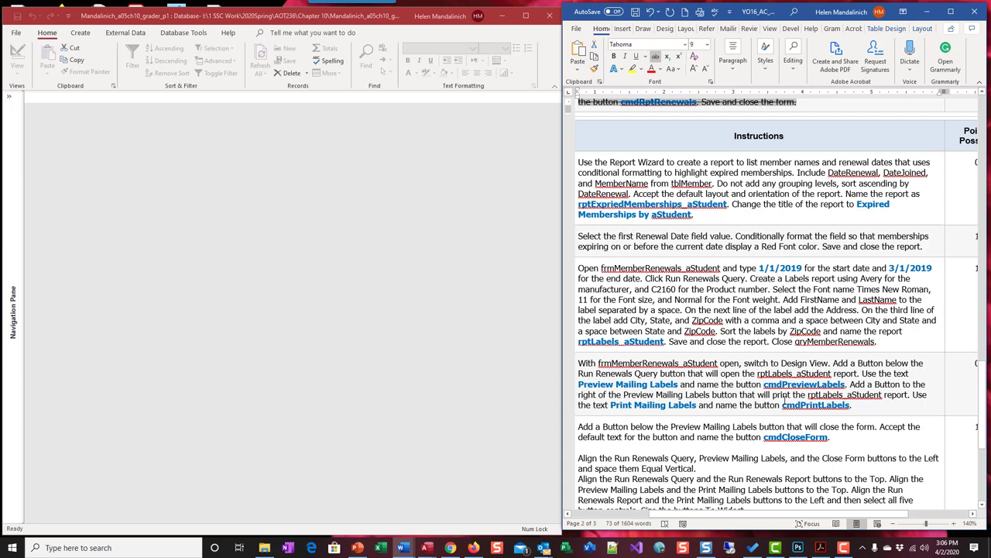
click(9, 97)
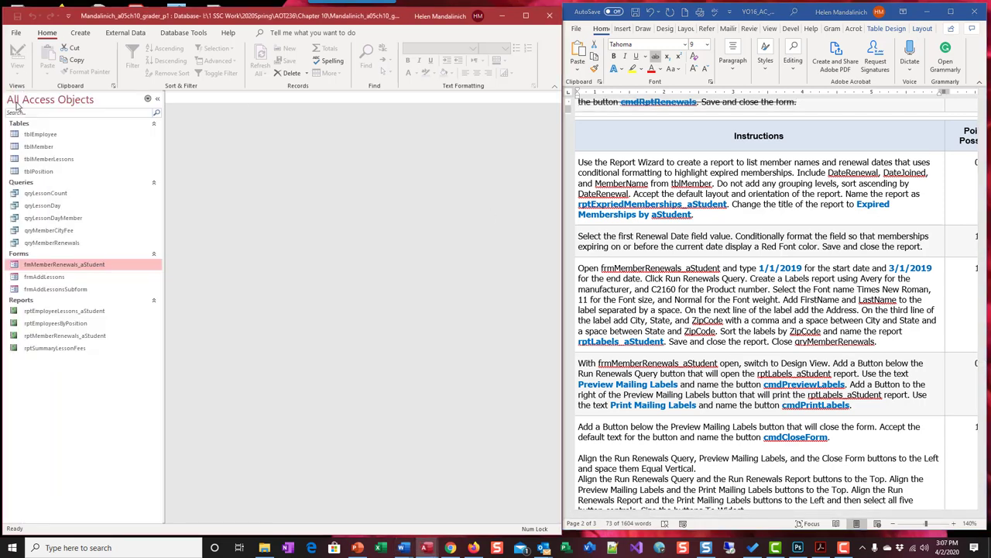
double_click(76, 268)
click(157, 99)
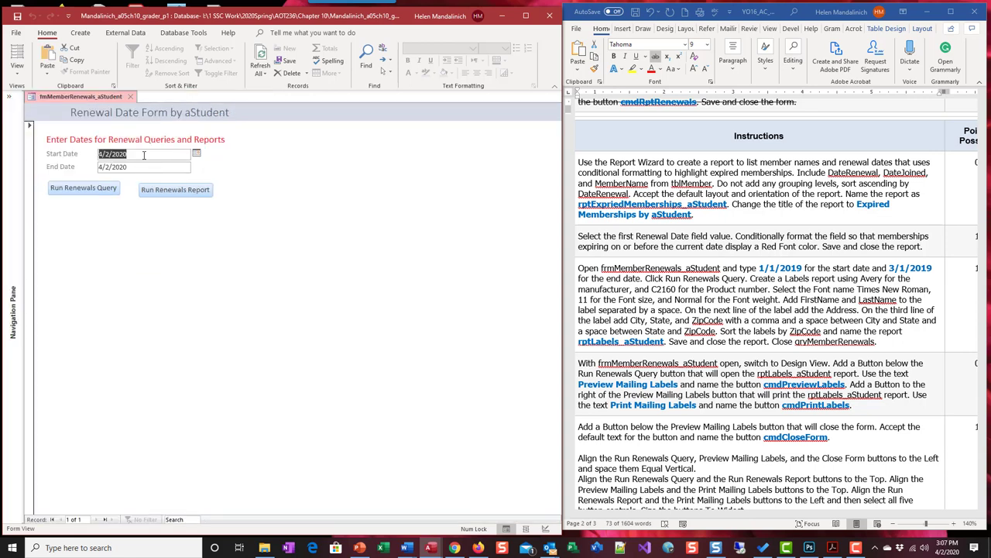
Enter 1/1/2019 as start date and 3/1/2019 as end date, and run the renewals report to view its records
text(1/)
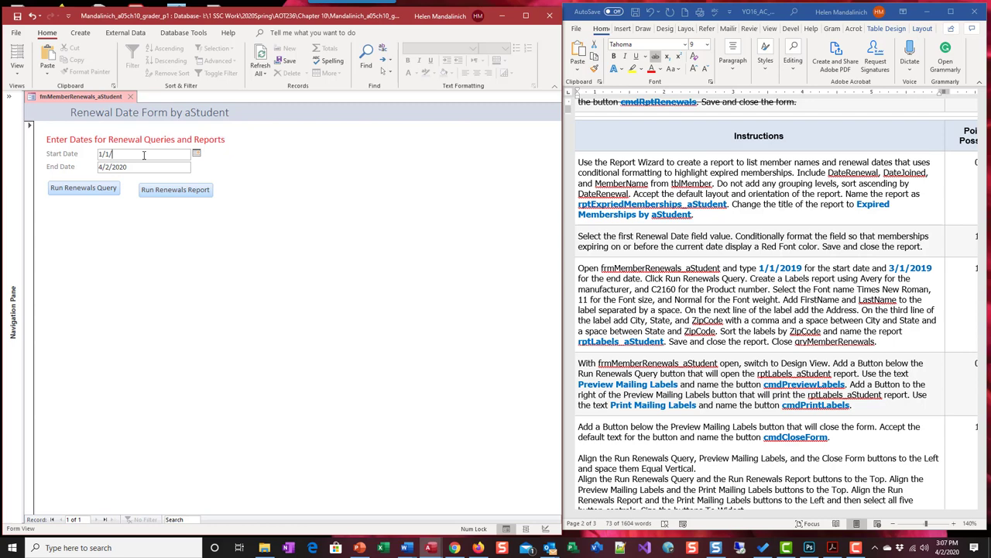
key(Tab)
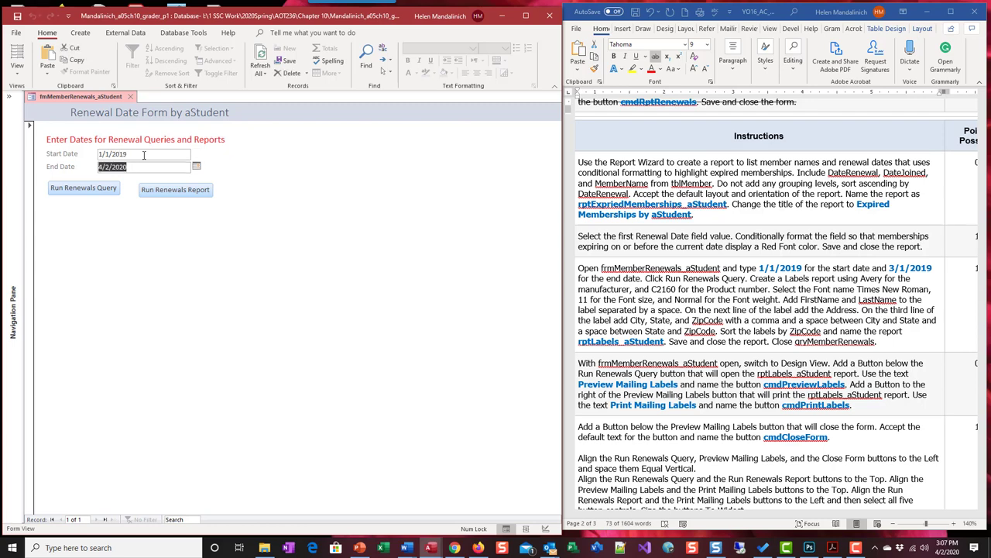
text(3/)
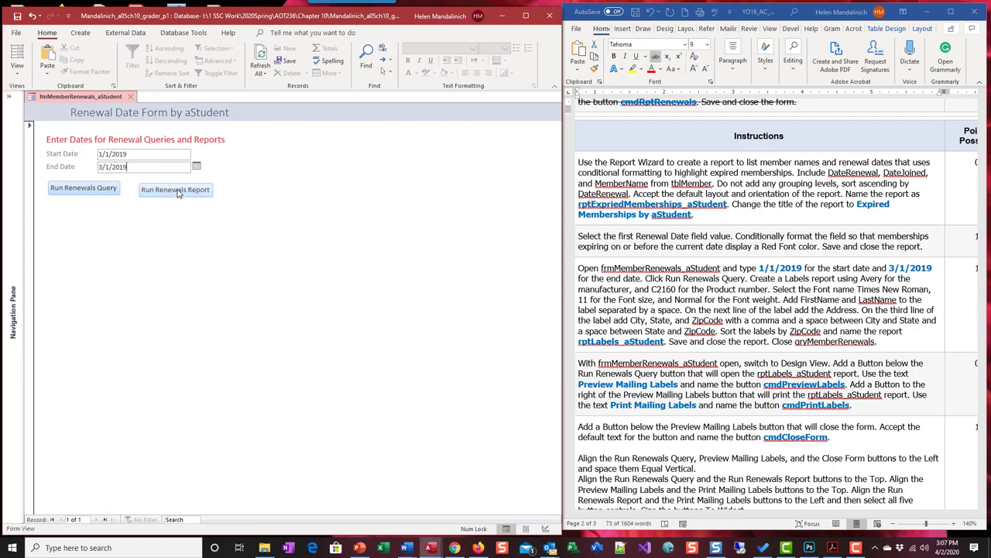
click(178, 193)
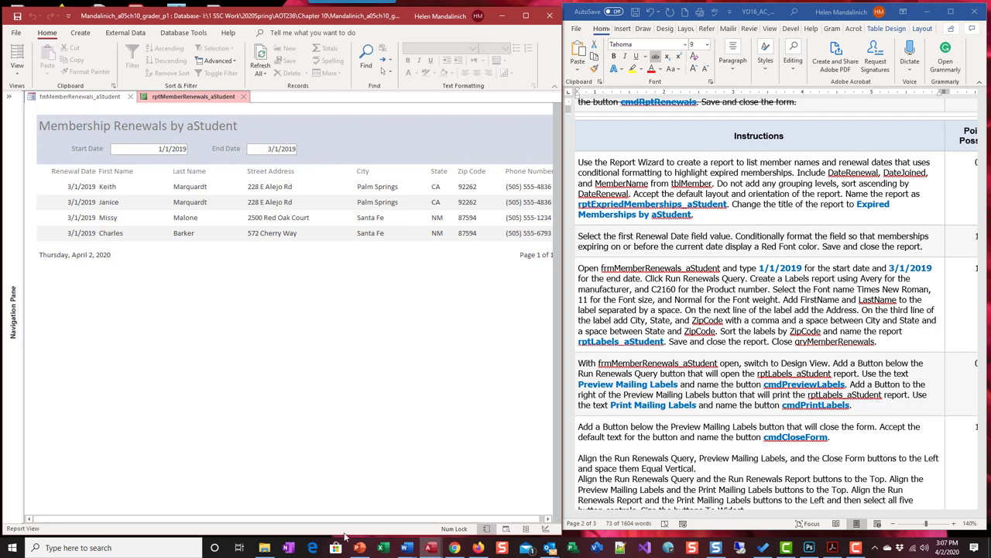
drag(434, 518, 242, 527)
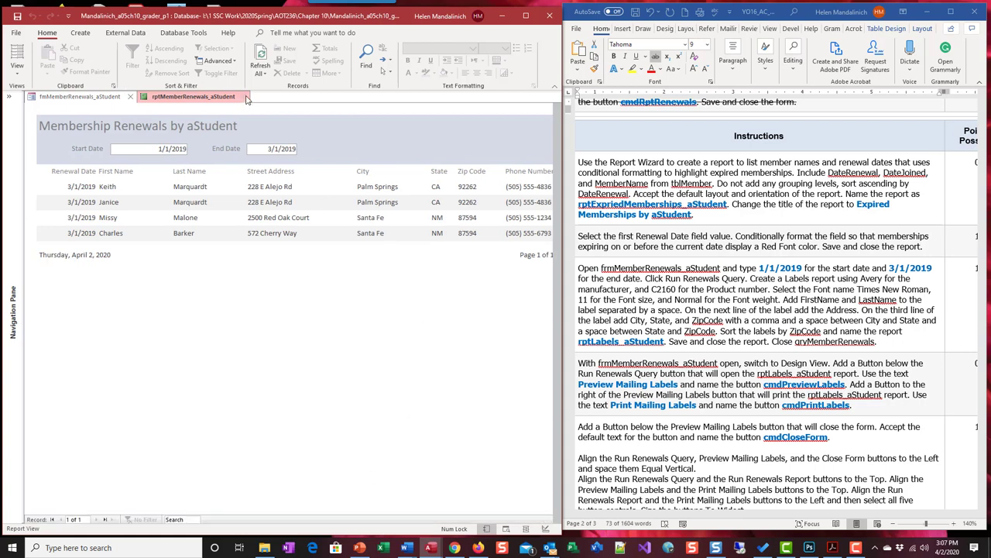
Close the renewals report, and run the renewals query for the same dates and close it
click(247, 98)
key(Return)
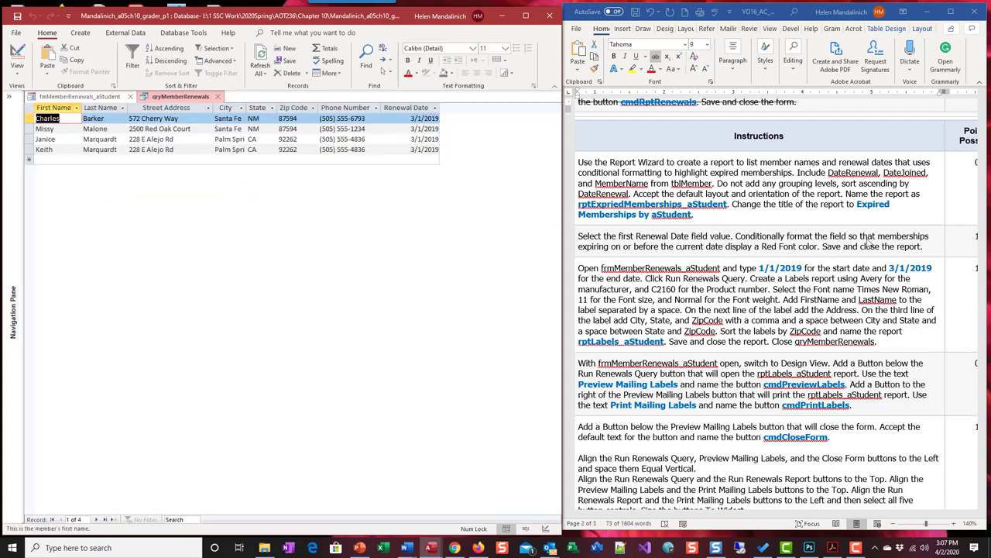
click(220, 98)
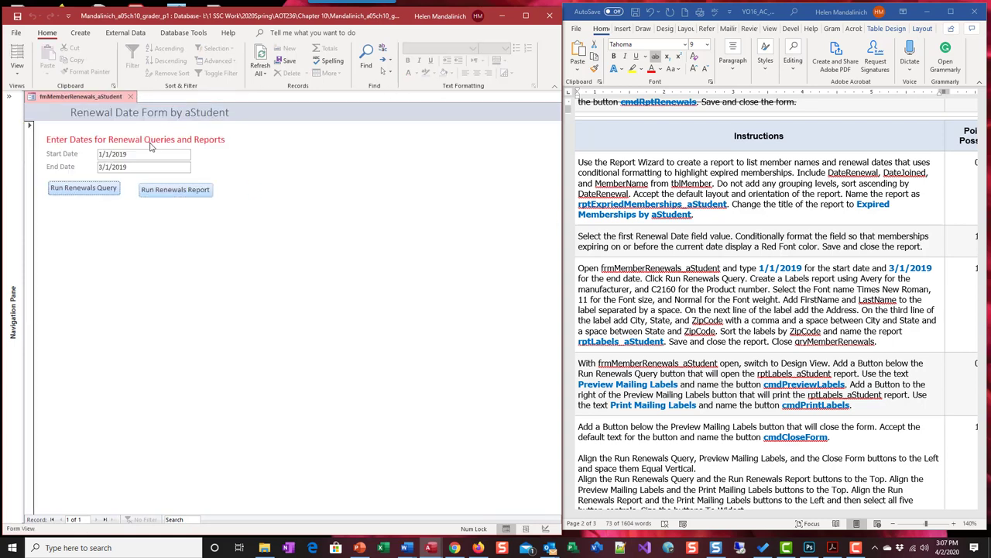
Run the renewals report with the end date set to 6/1/2019, and close both the report and the form
double_click(101, 167)
text(6)
click(194, 198)
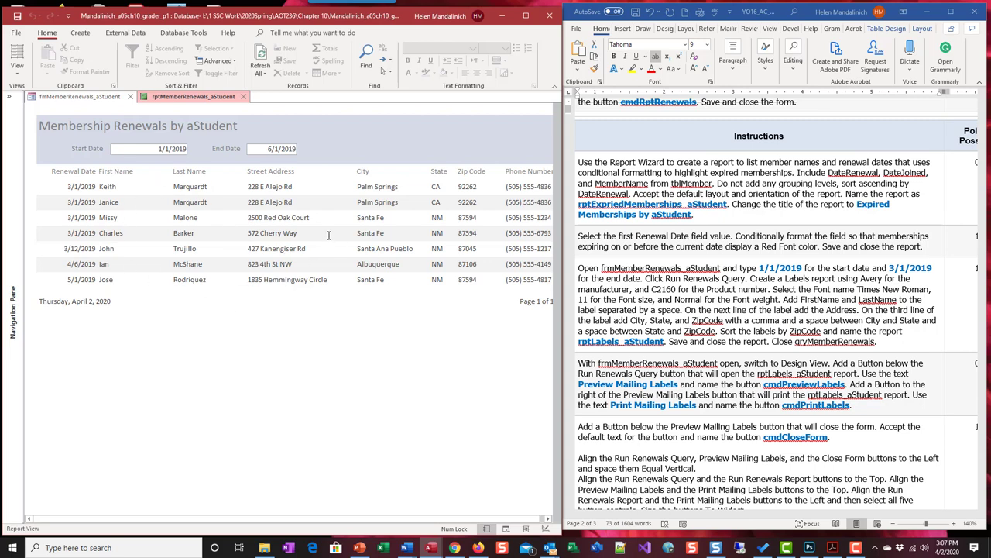
click(241, 102)
click(130, 96)
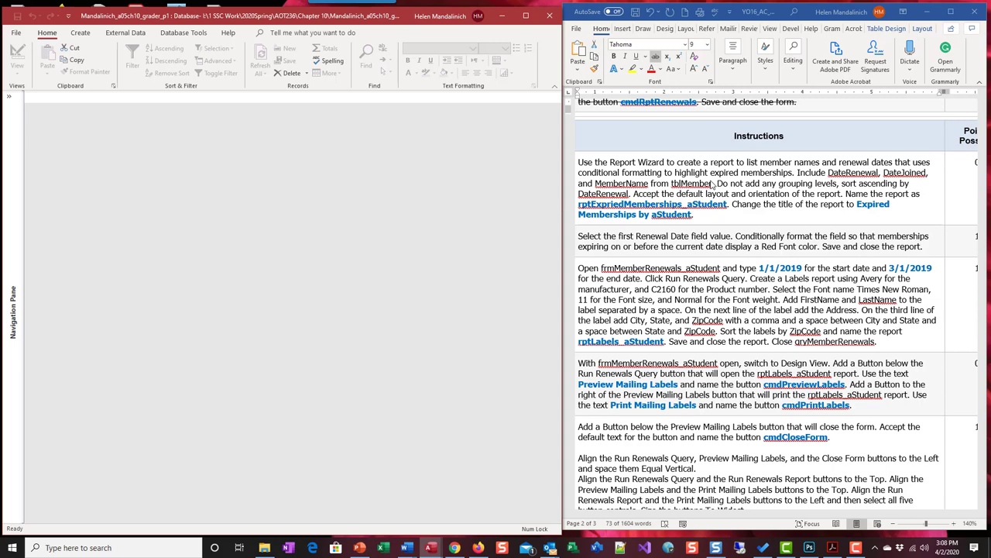
Start the Report Wizard, and highlight DateRenewal, DateJoined and MemberName in yellow in the Word instructions
click(80, 33)
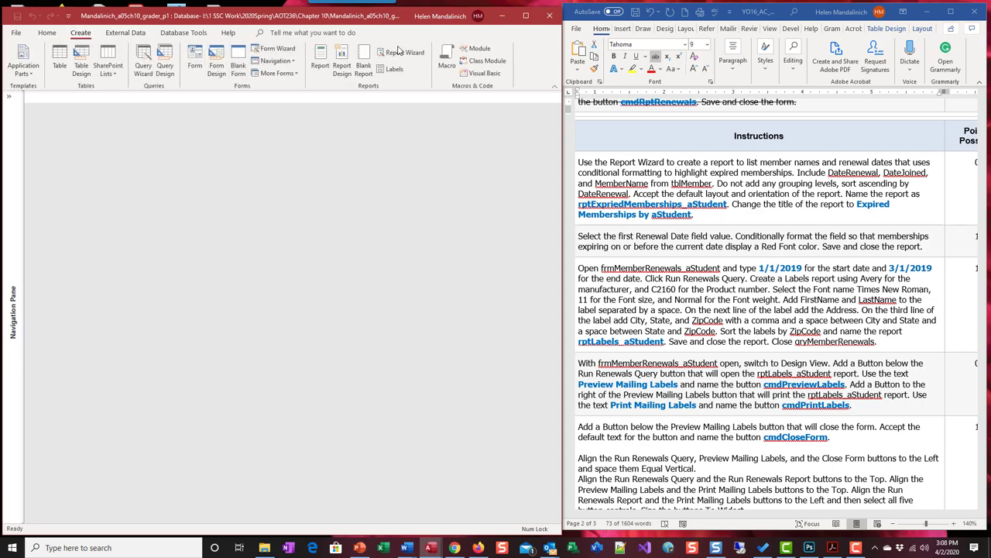
click(398, 52)
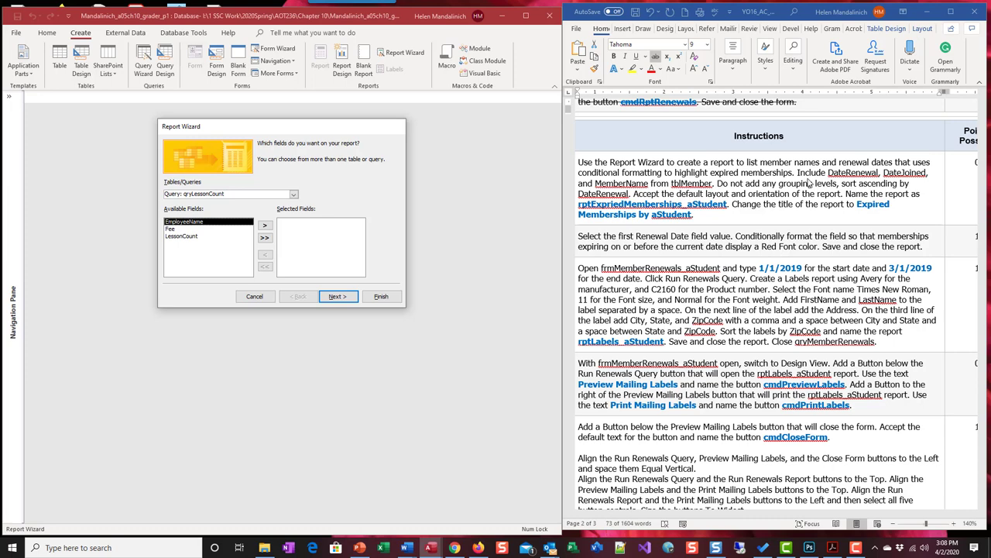
double_click(852, 173)
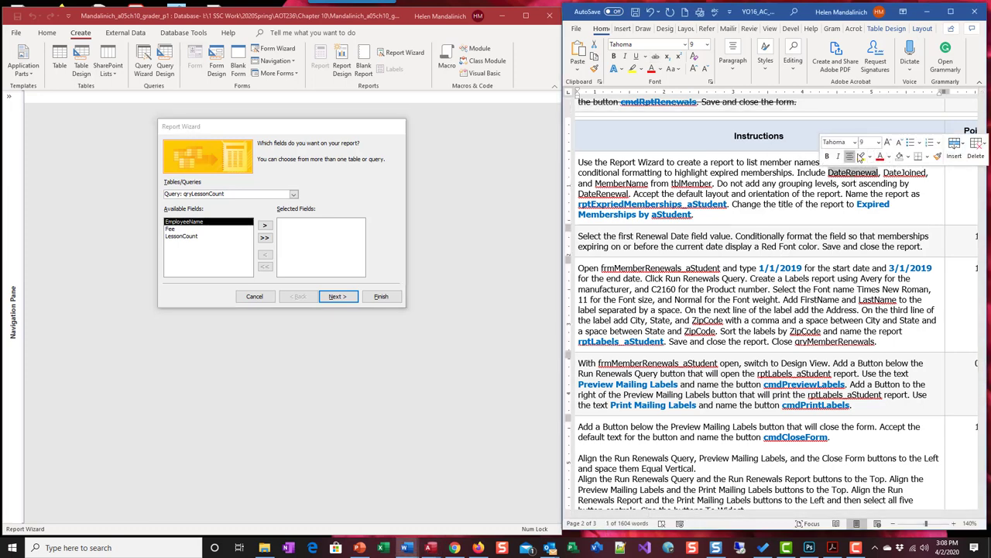
click(860, 155)
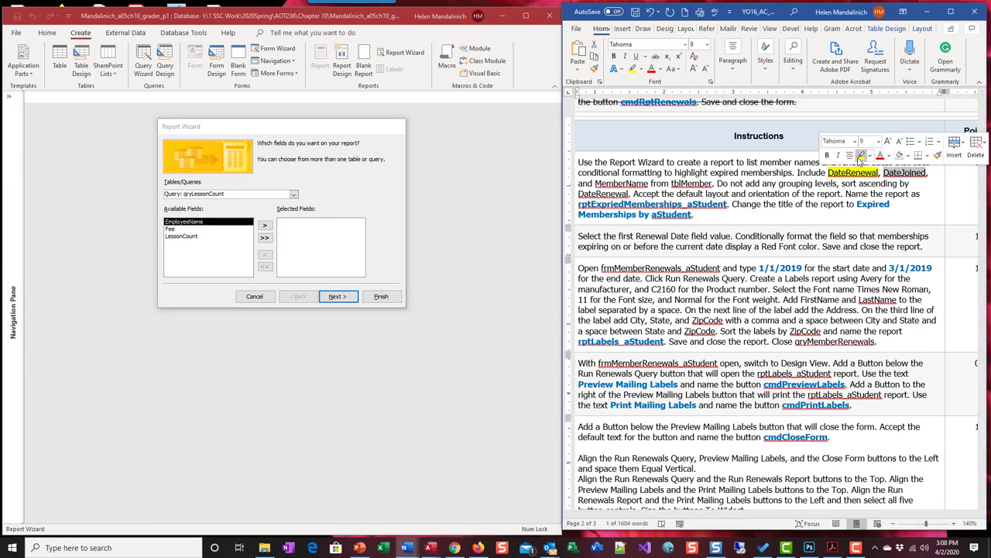
double_click(624, 183)
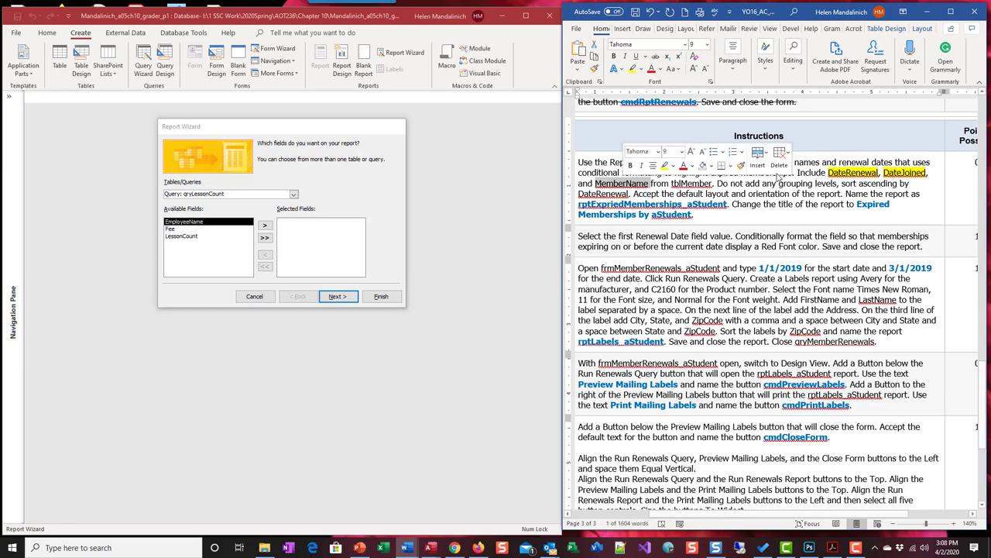
click(664, 165)
Highlight the table name tblMember in green in the report instructions
click(687, 184)
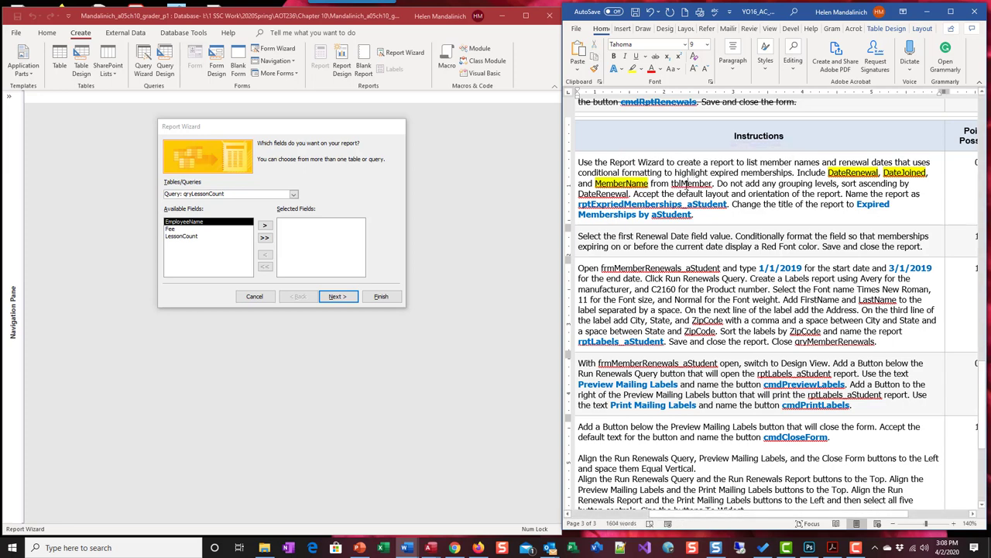
triple_click(686, 185)
click(692, 183)
double_click(692, 184)
click(745, 167)
click(757, 184)
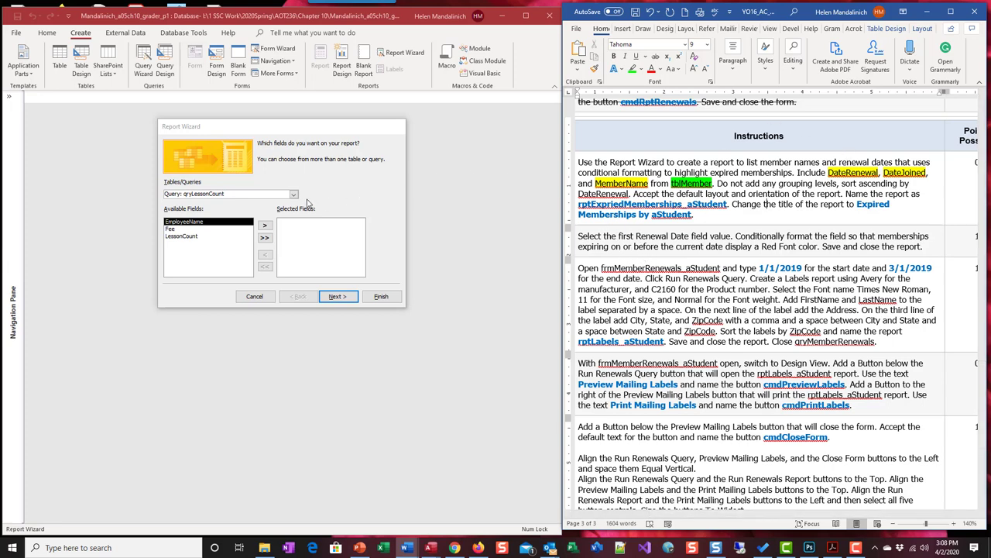
In the Access Report Wizard, choose tblMember as the source and include DateRenewal, DateJoined and MemberName in that order
click(293, 193)
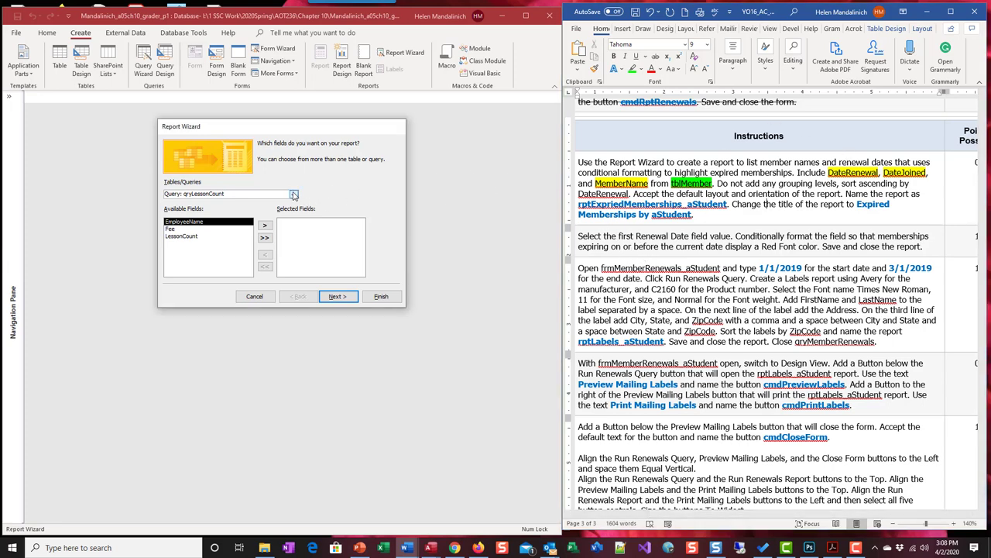
click(252, 212)
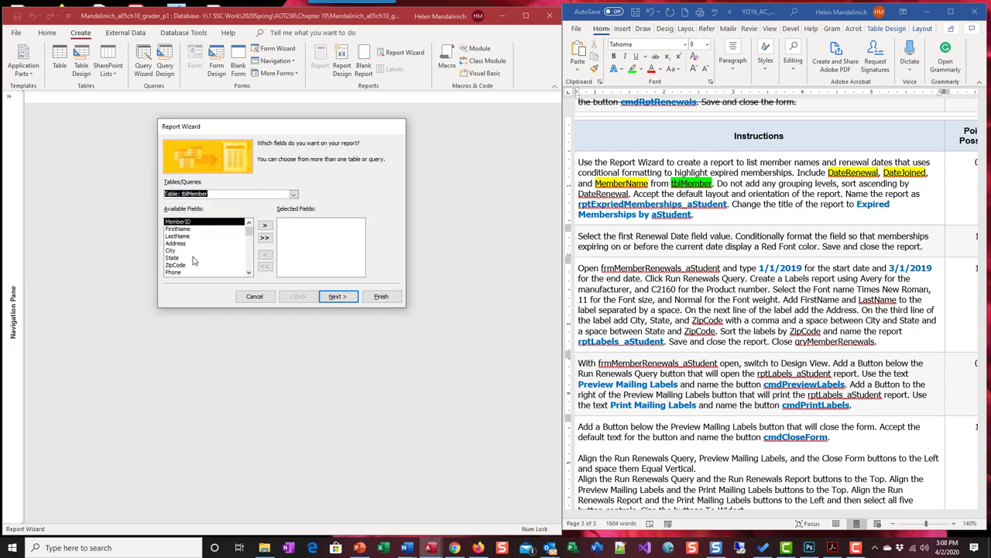
click(251, 239)
drag(250, 239, 249, 245)
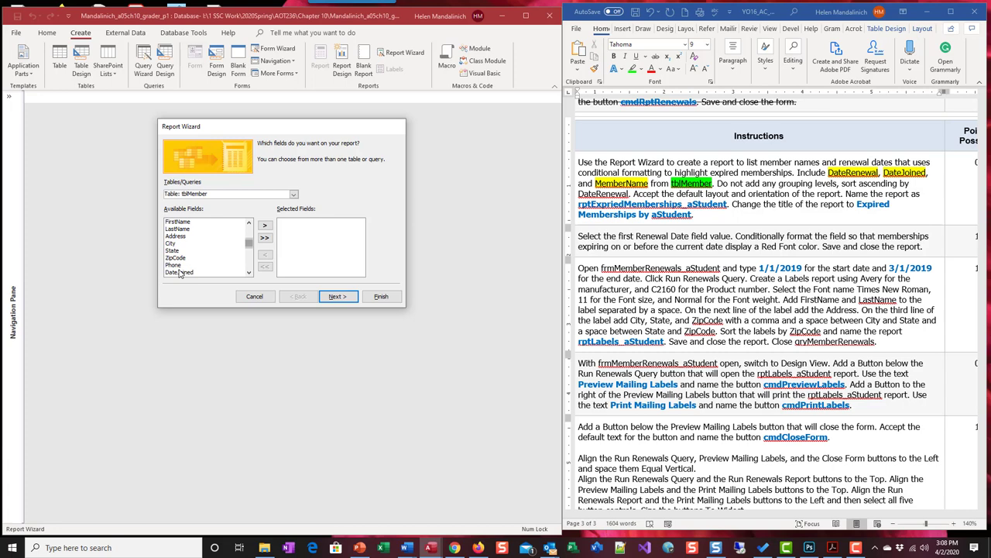
click(248, 273)
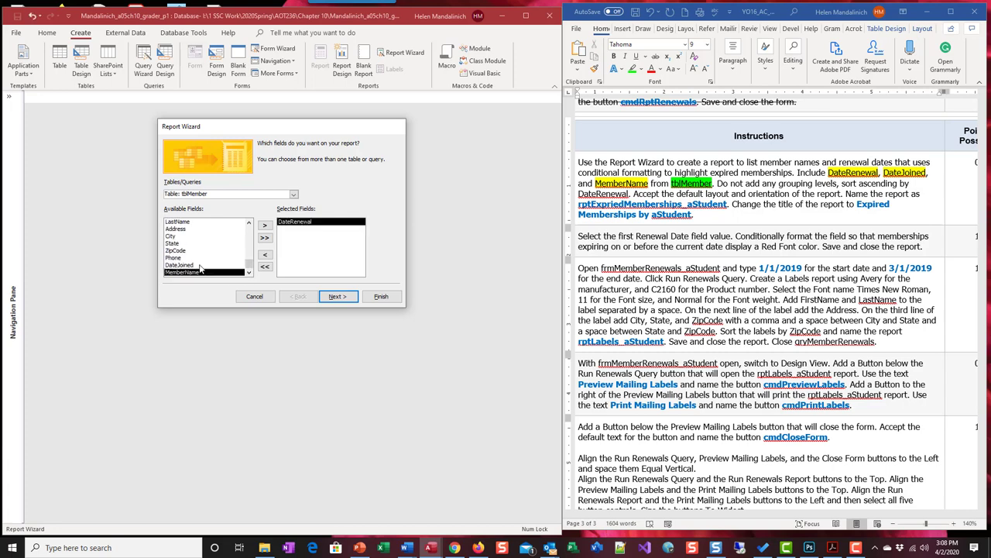
double_click(201, 271)
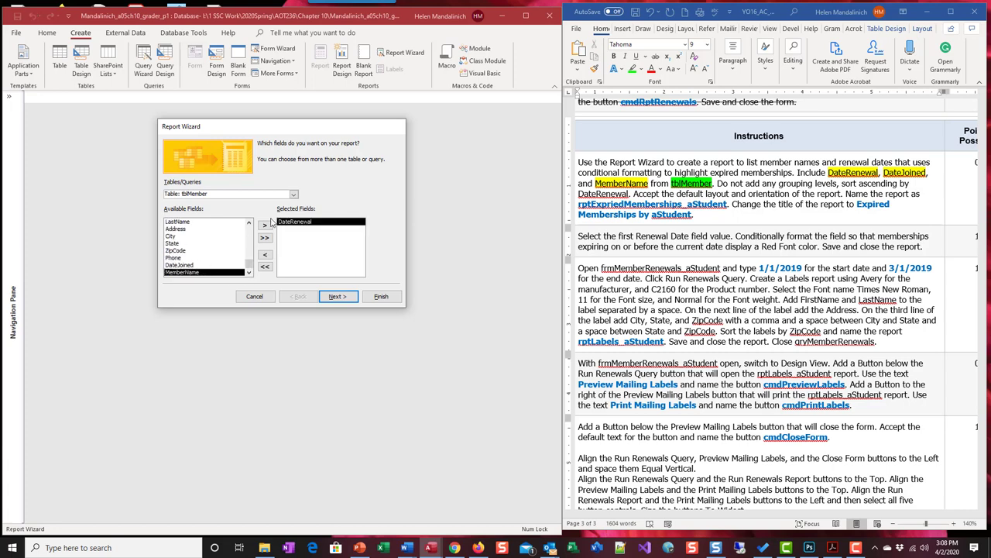
double_click(214, 265)
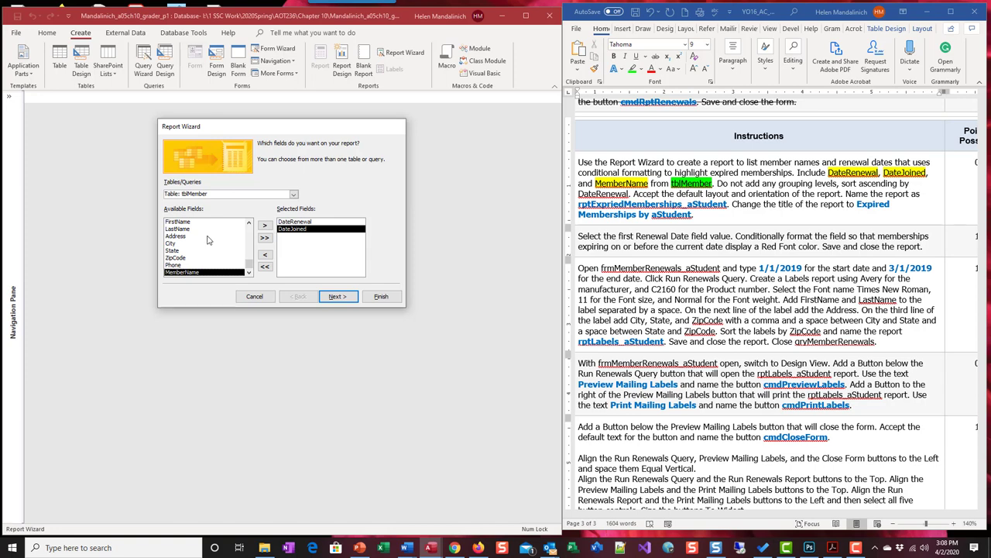
double_click(207, 273)
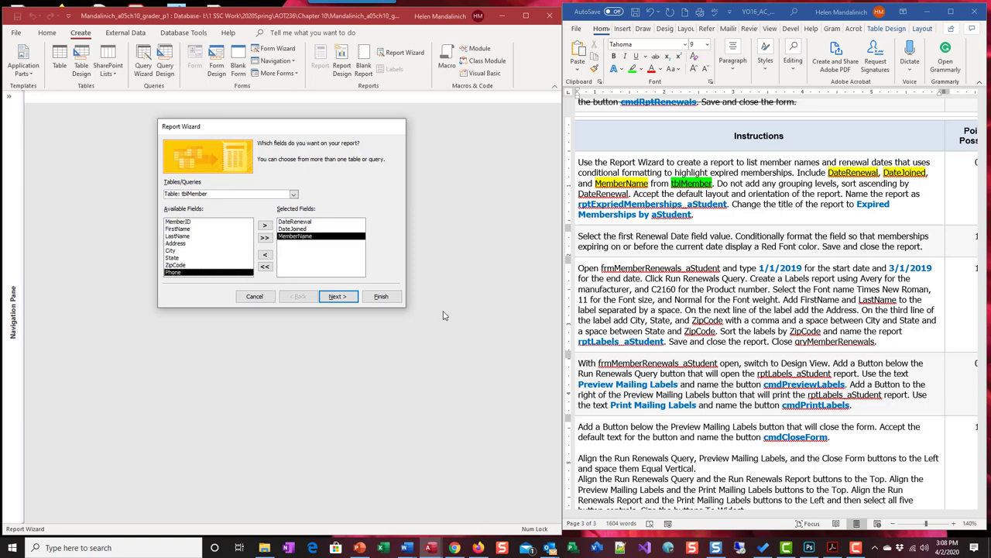
click(337, 296)
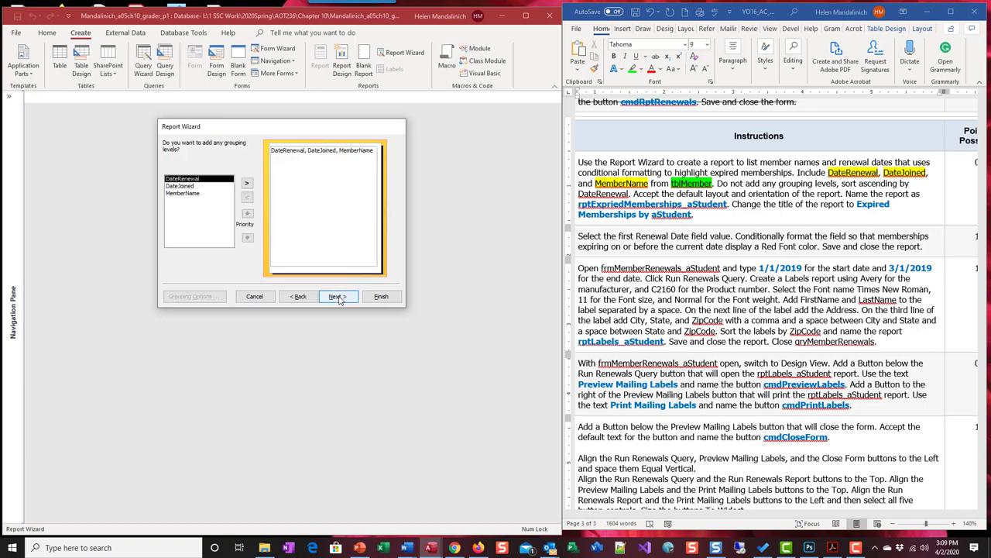
Skip grouping levels, sort the report ascending by DateRenewal, and accept the default tabular layout and portrait orientation
click(338, 298)
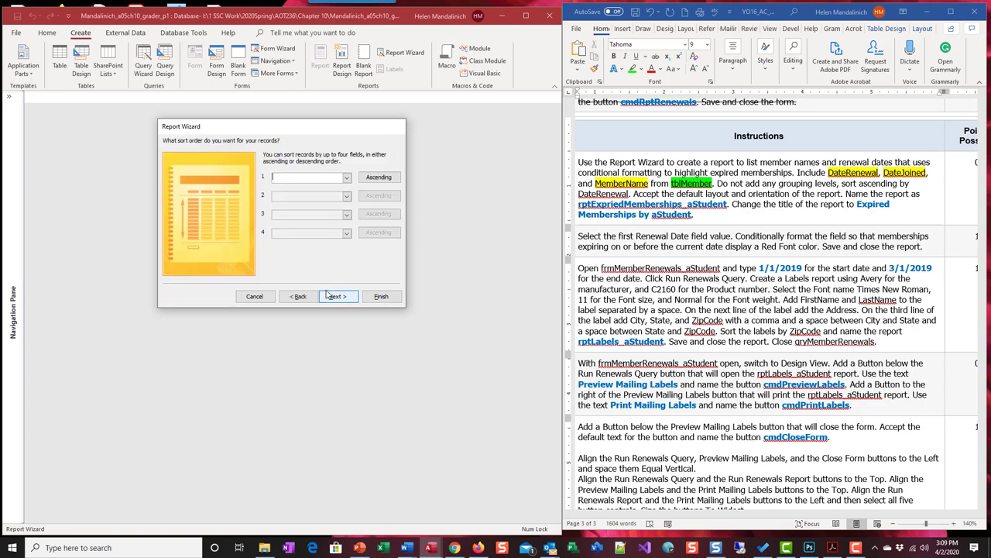
click(346, 178)
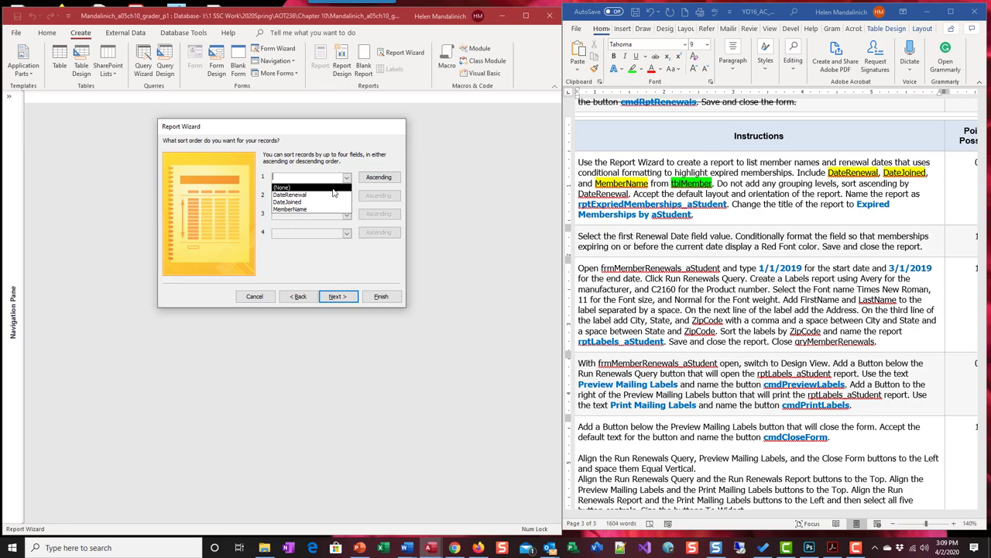
click(335, 194)
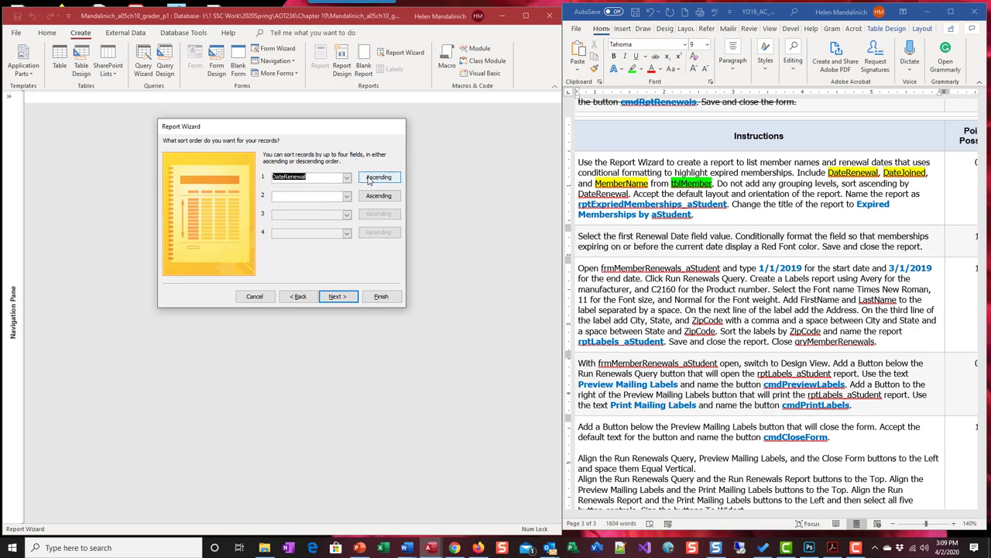
click(337, 298)
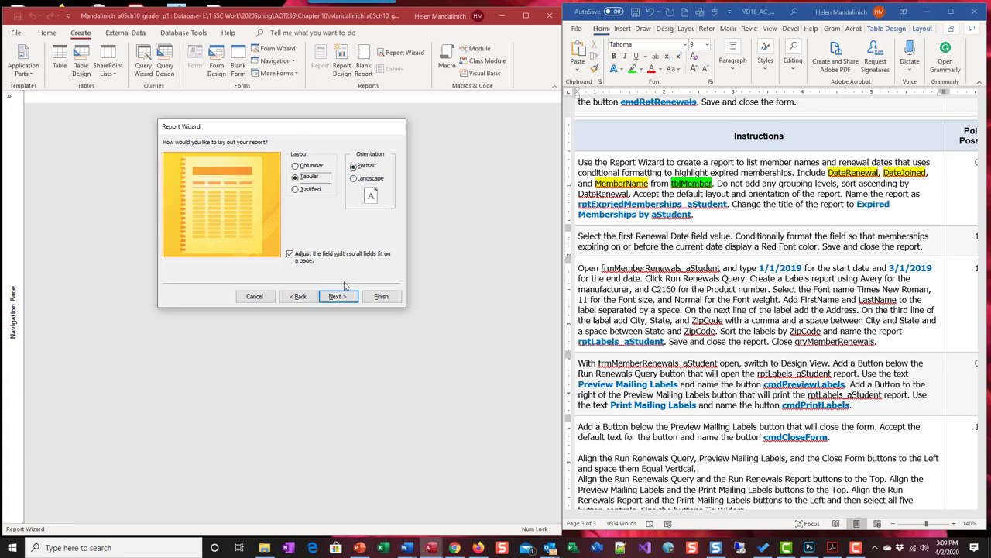
click(345, 299)
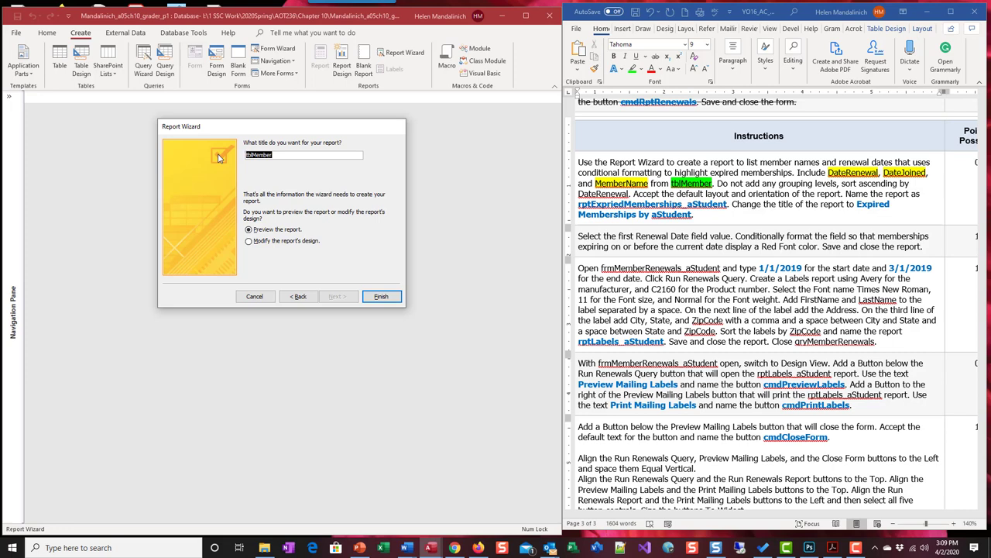
Name the report rptExpriedMemberships_aStudent and finish the Report Wizard with the preview option
text(Exp)
key(ctrl+a)
text(r)
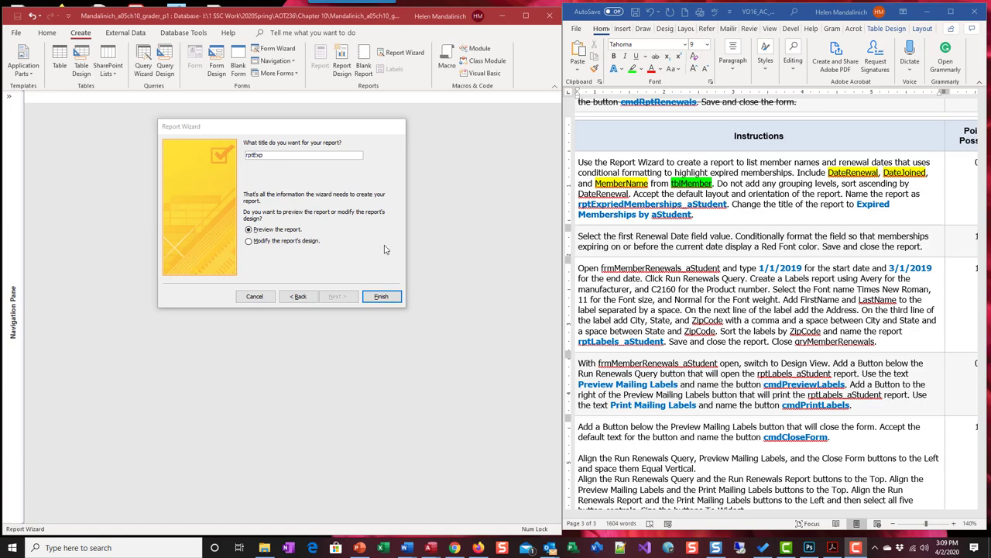
click(273, 155)
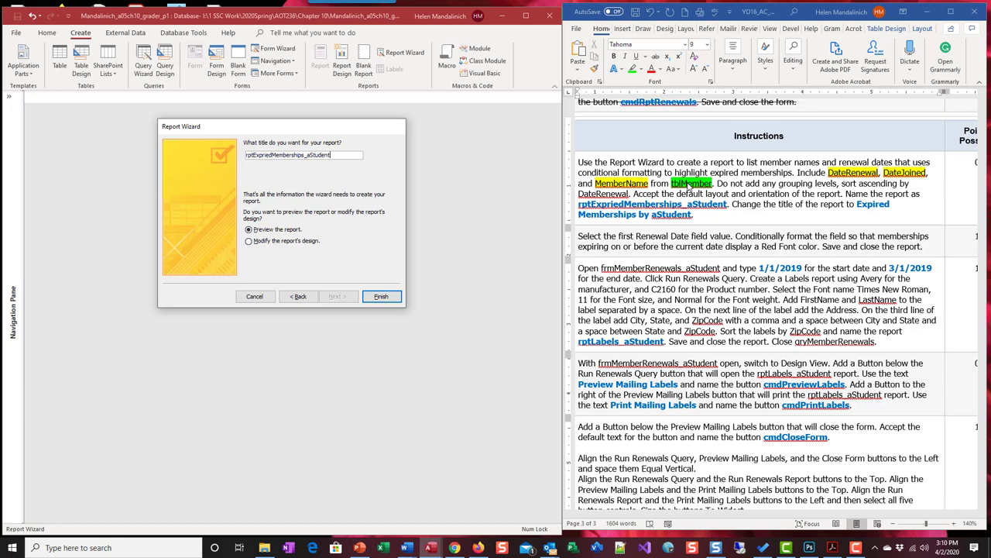
click(380, 296)
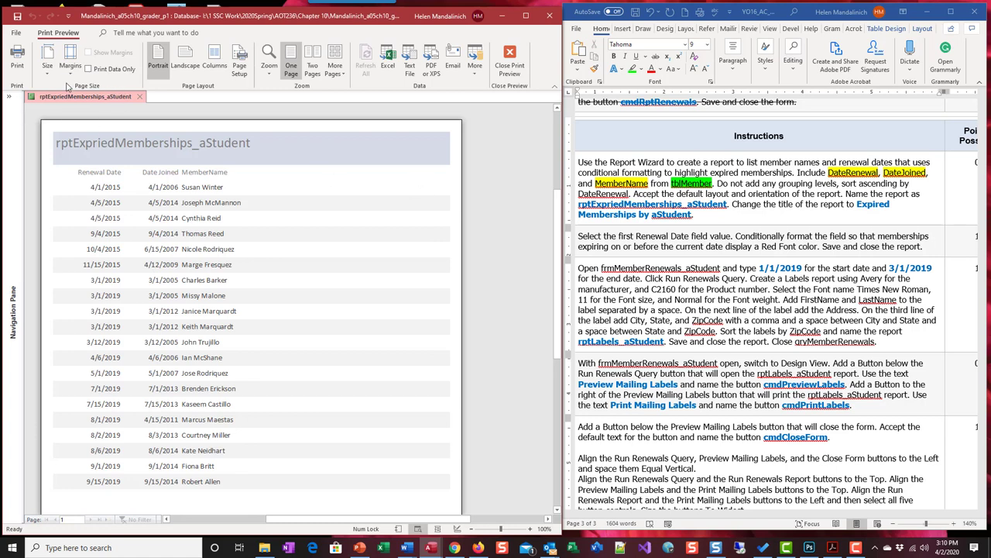
Leave the print preview, change the report header title to "Expired Memberships by aStudent" and save the report
click(510, 59)
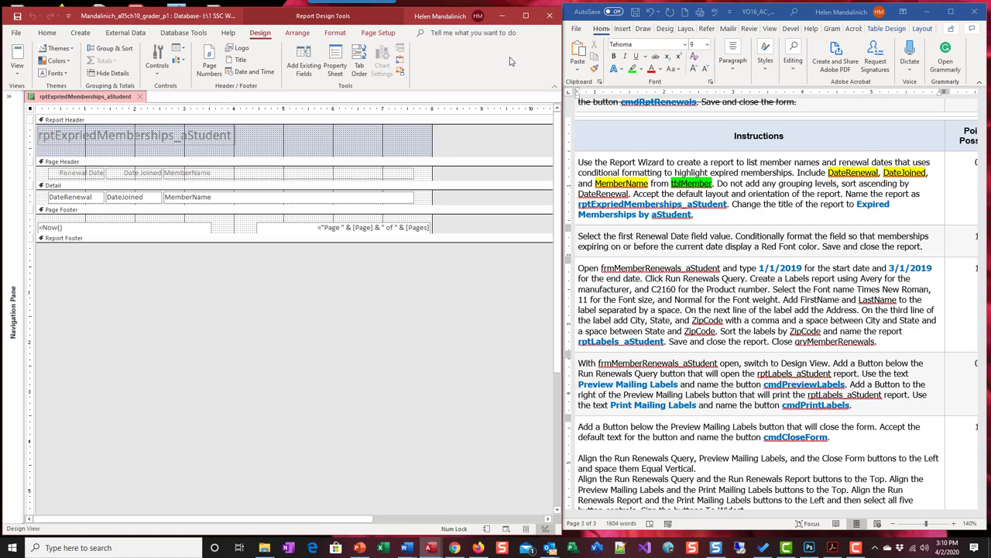
click(182, 137)
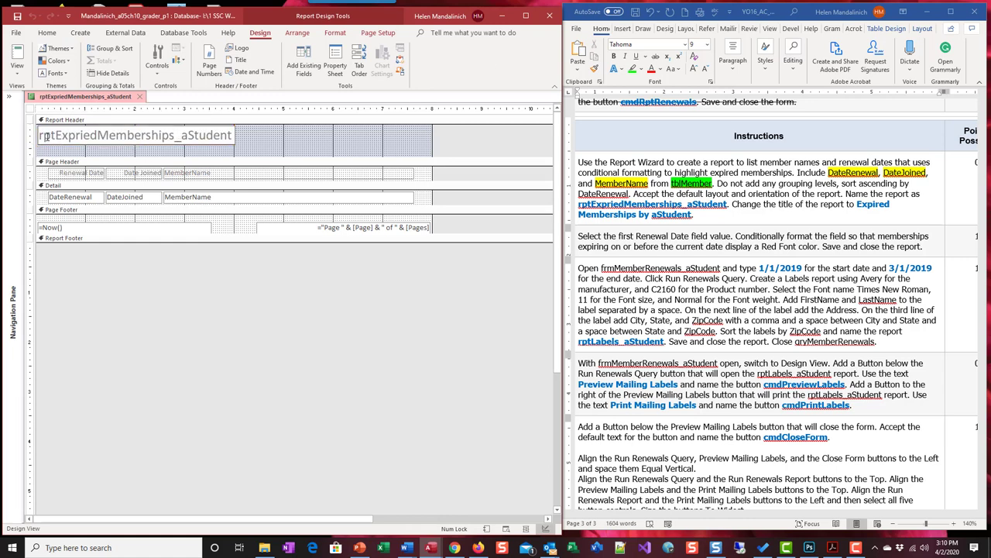
drag(40, 135, 237, 139)
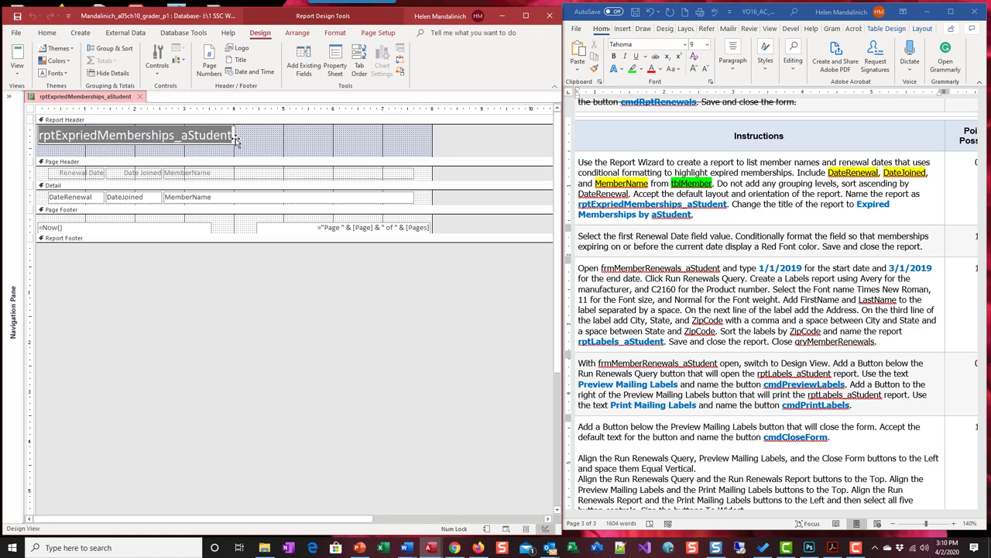
text(Expir)
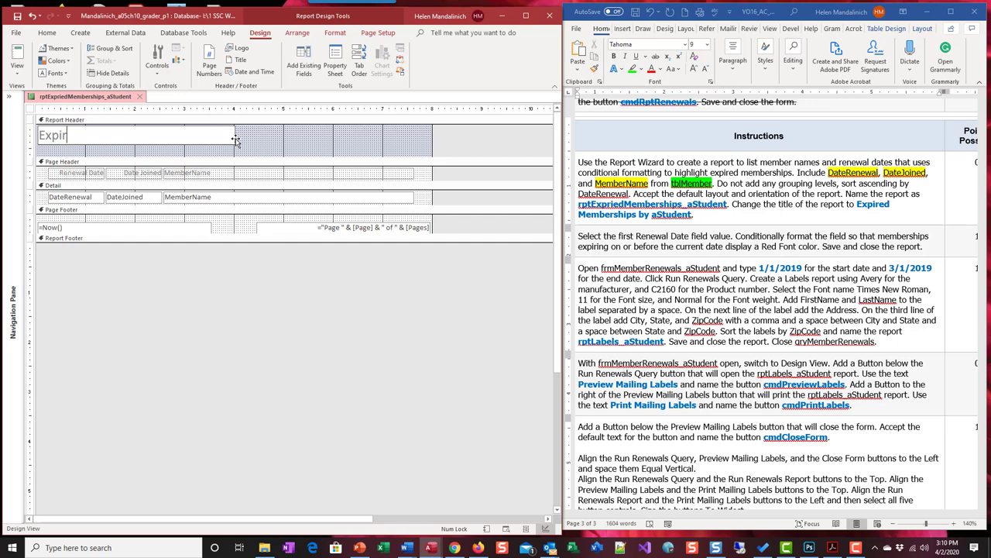
text(ed Memberships by aStudent)
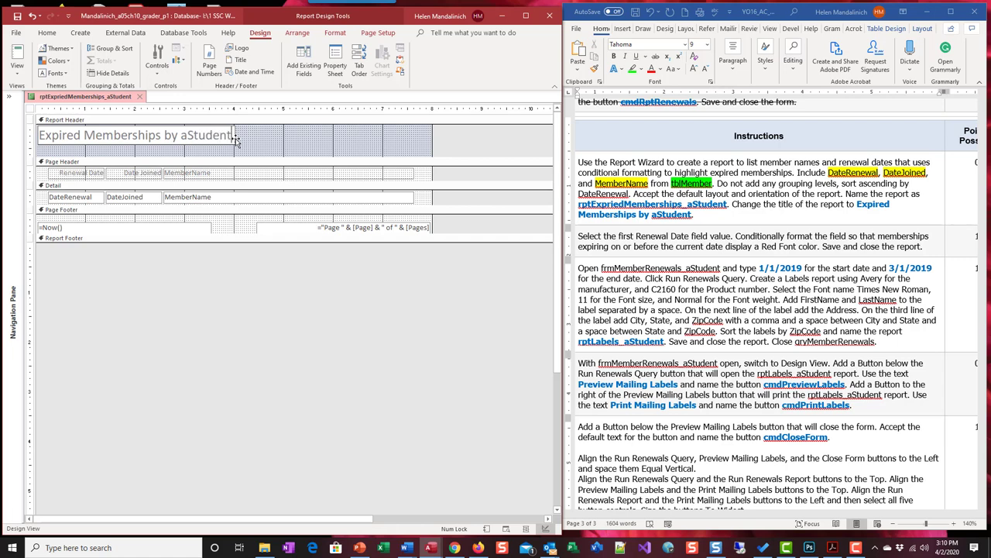
click(17, 16)
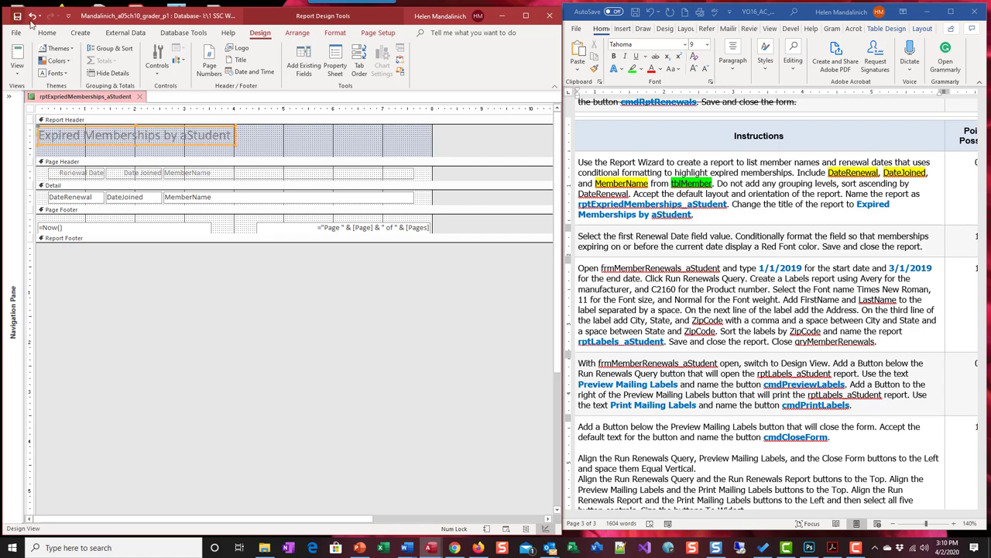
Switch the expired memberships report from Design View to Layout View
click(765, 203)
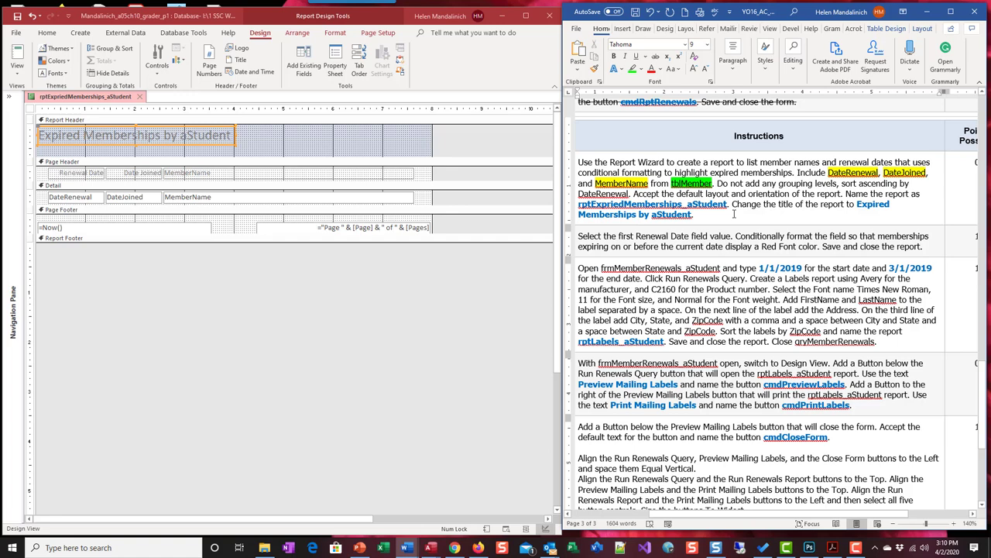
click(18, 76)
click(17, 75)
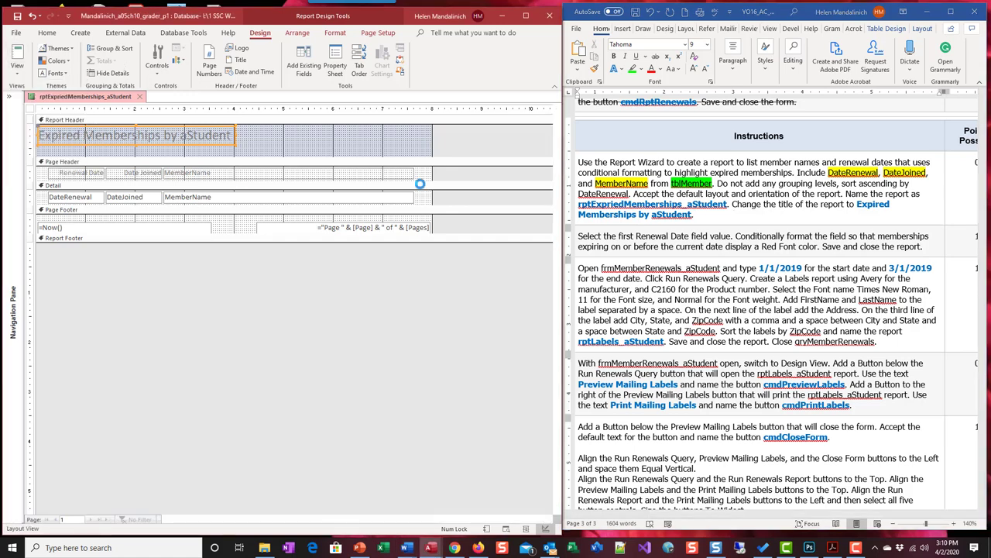
click(42, 157)
In the Word instructions, strike through the whole Report Wizard instruction paragraph
click(693, 215)
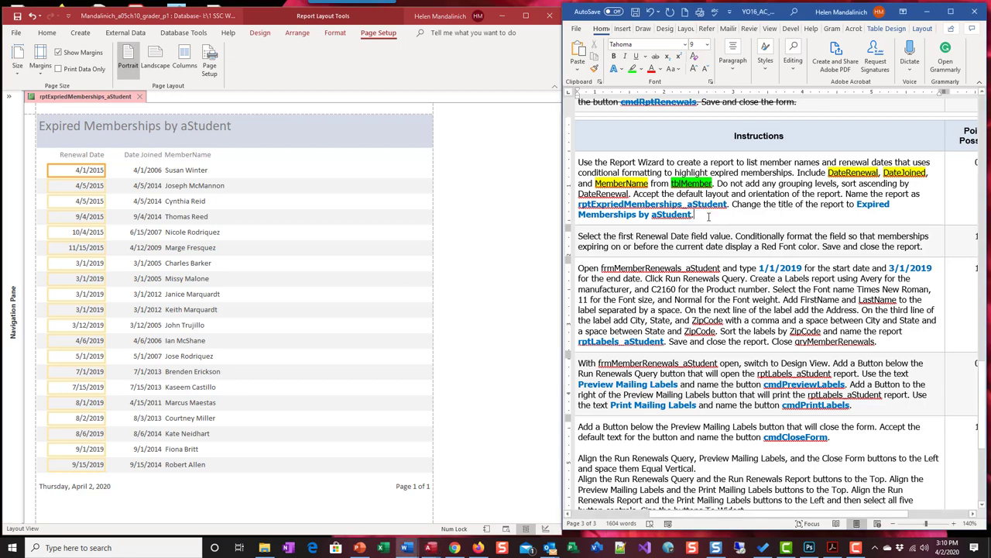
drag(693, 215, 586, 163)
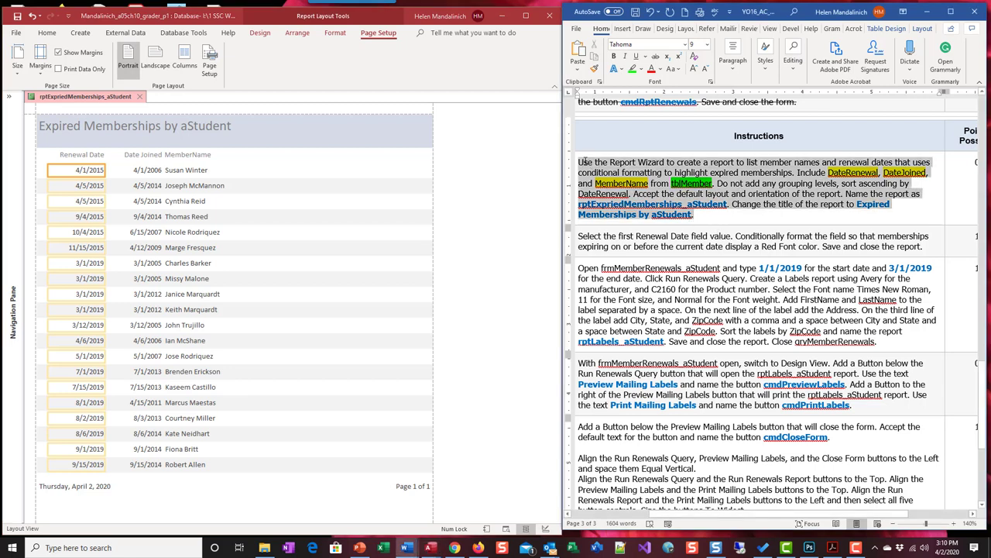
click(655, 57)
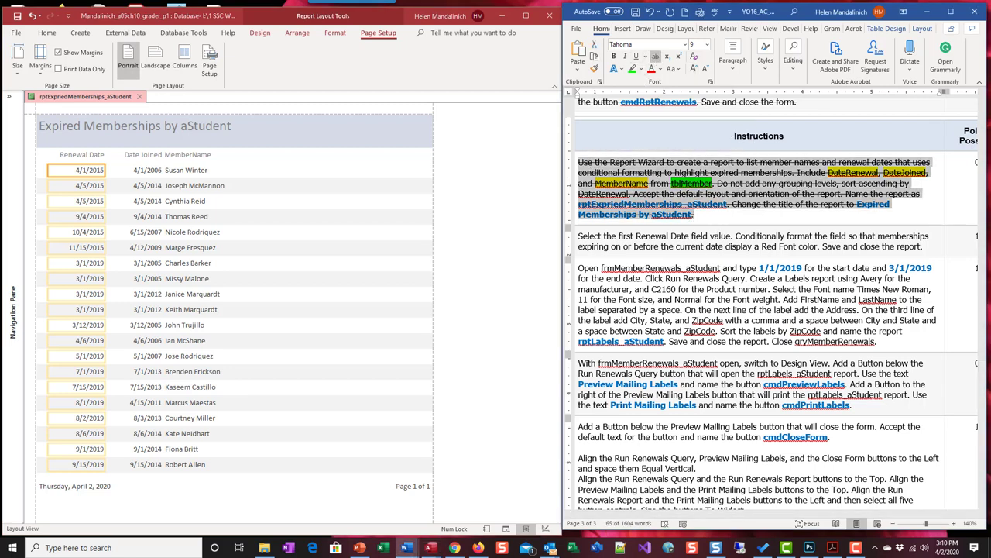
click(921, 195)
In the Access report, select the first Renewal Date value and start a new conditional formatting rule for DateRenewal
click(335, 32)
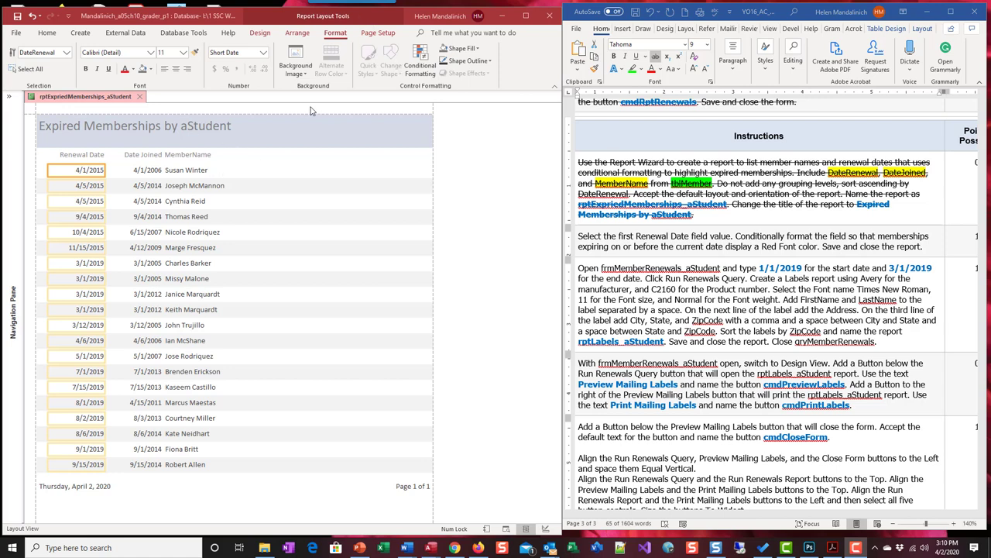
click(606, 242)
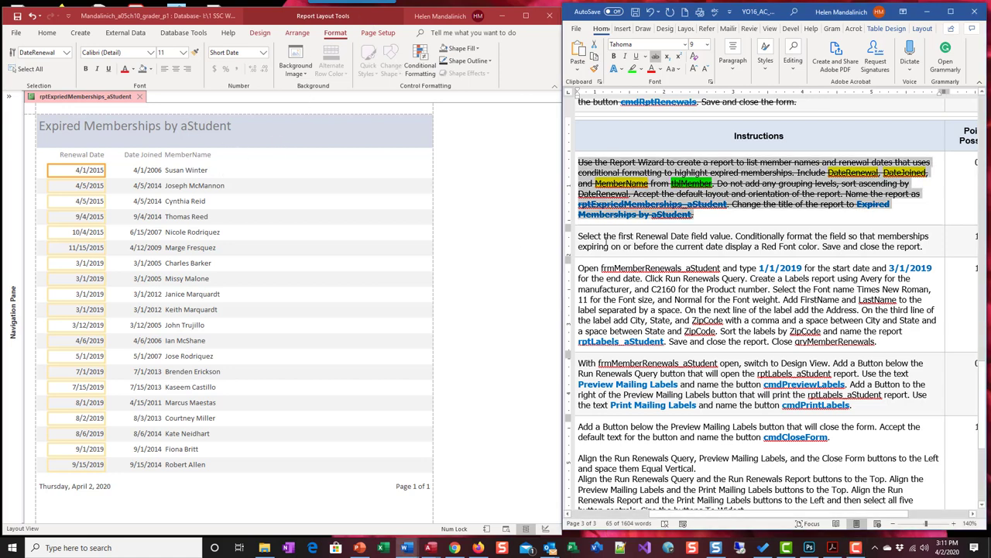
click(603, 242)
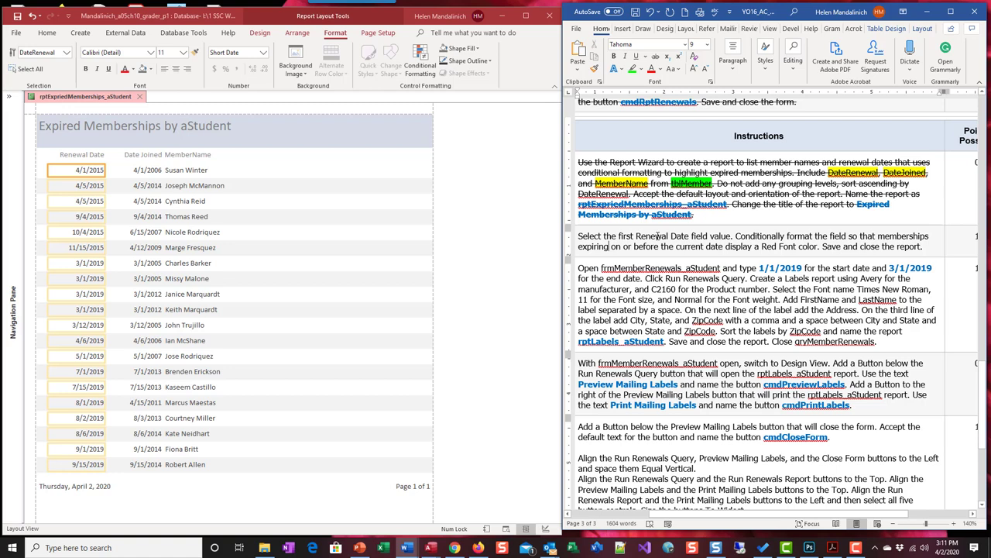
click(89, 172)
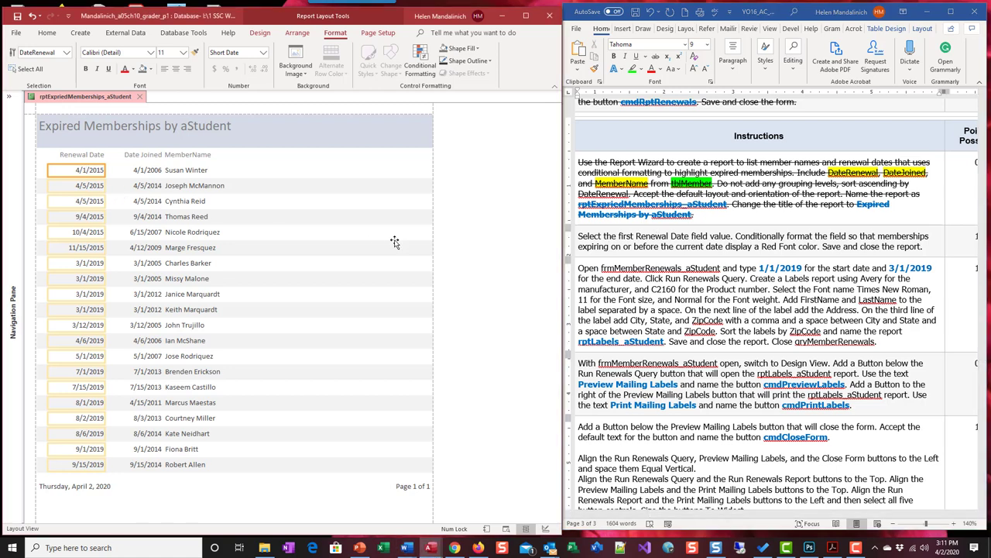
click(395, 242)
click(80, 171)
click(419, 65)
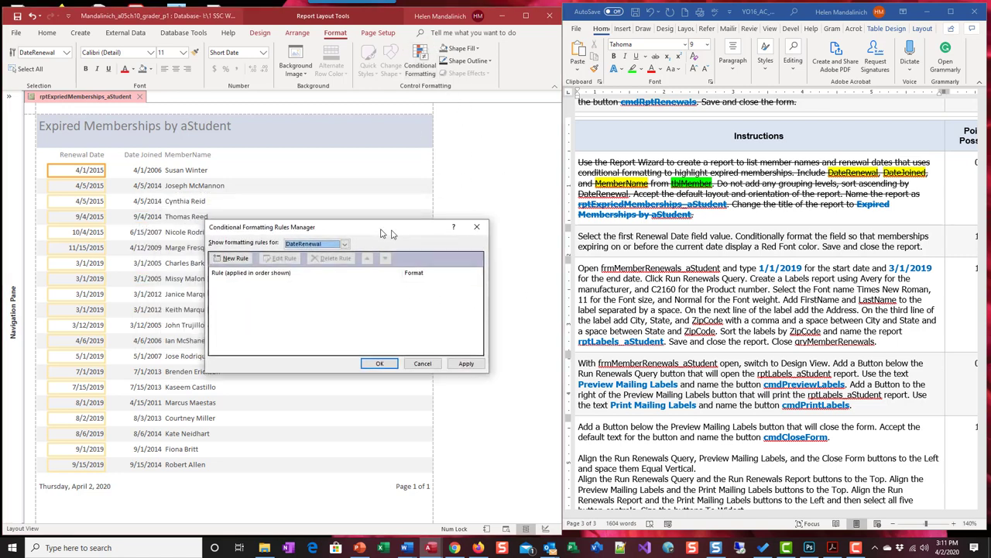
drag(391, 234, 429, 239)
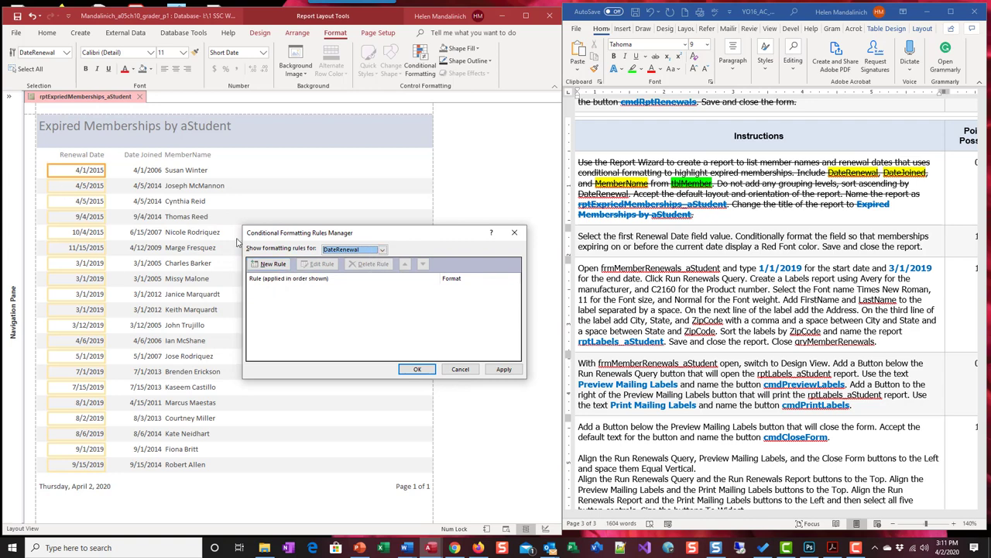
click(269, 264)
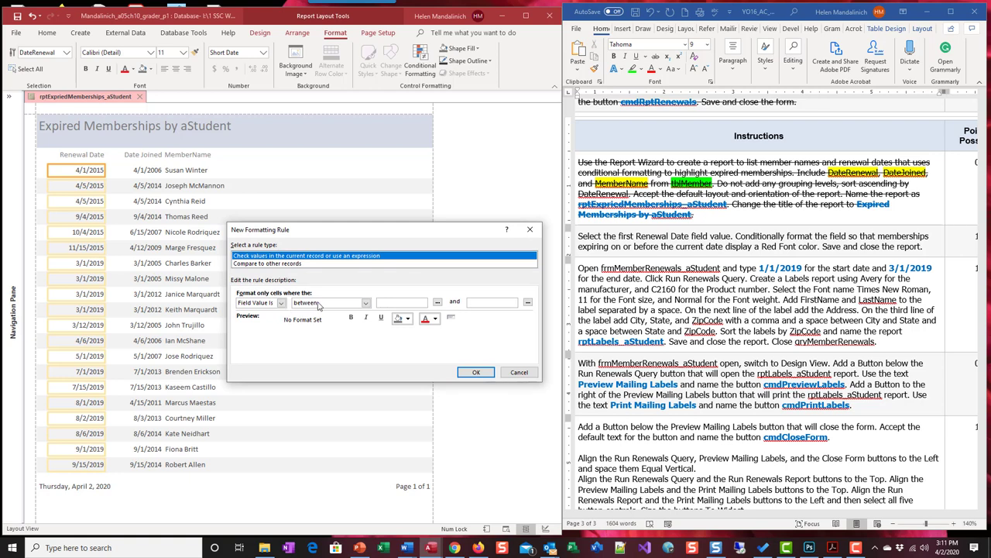
Set the rule to field value less than or equal to Date() with a red font, and apply it
click(366, 303)
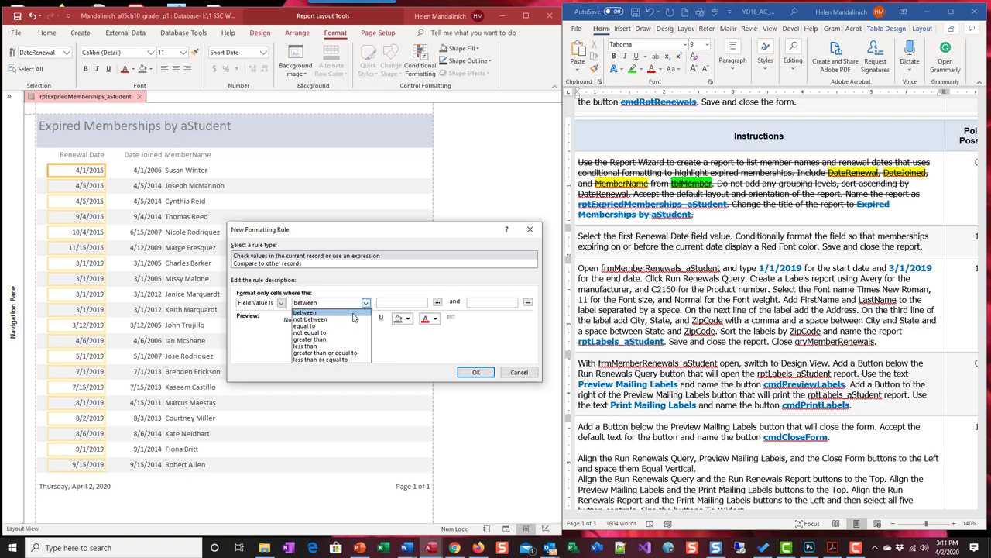
click(347, 359)
click(385, 304)
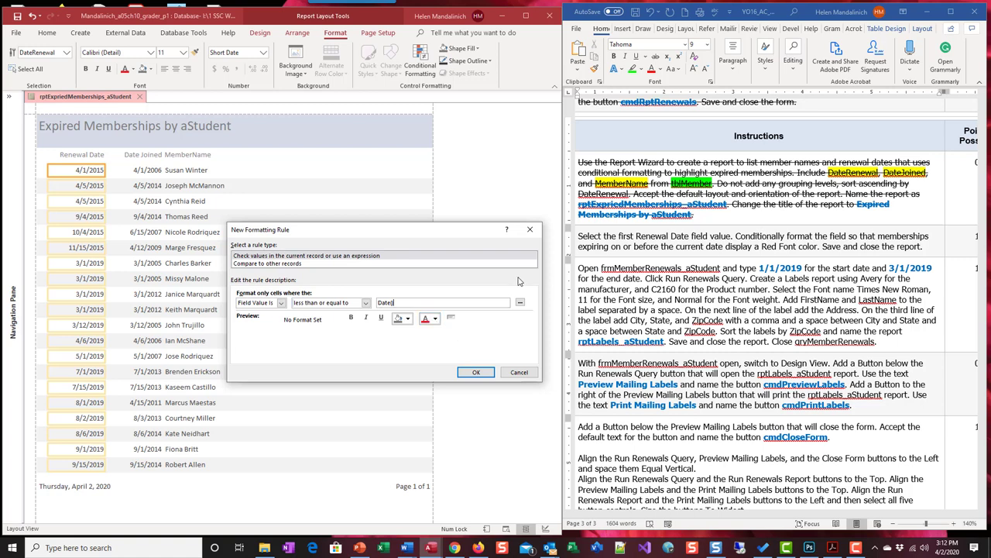
click(424, 318)
click(476, 371)
click(422, 369)
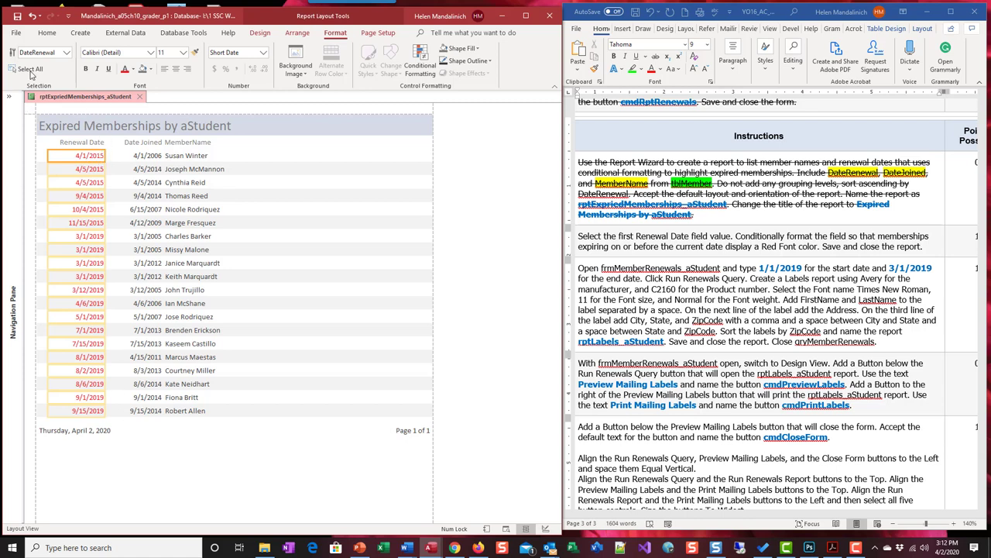
Save and close the report, show the list of database objects, and strike through the conditional formatting instruction in Word
click(18, 17)
click(140, 96)
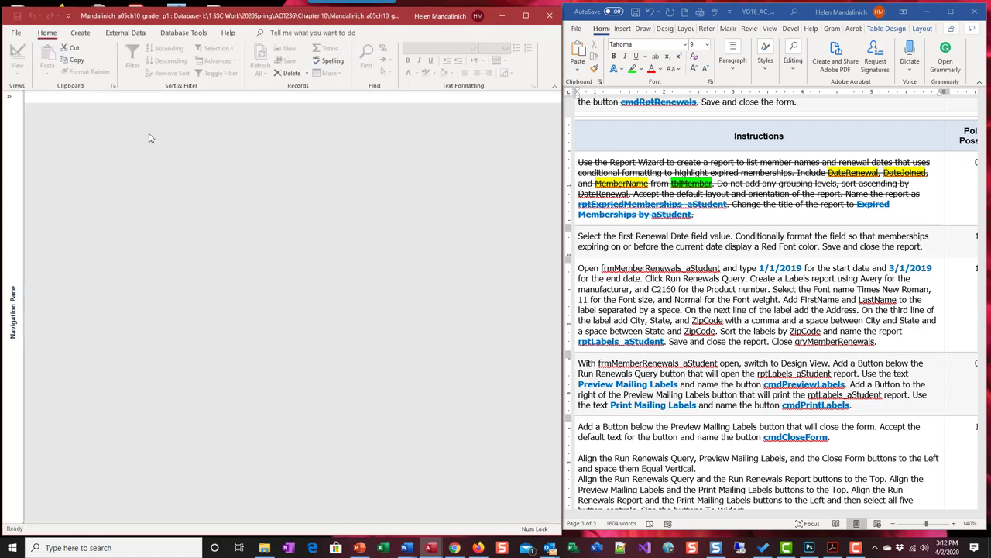
click(10, 98)
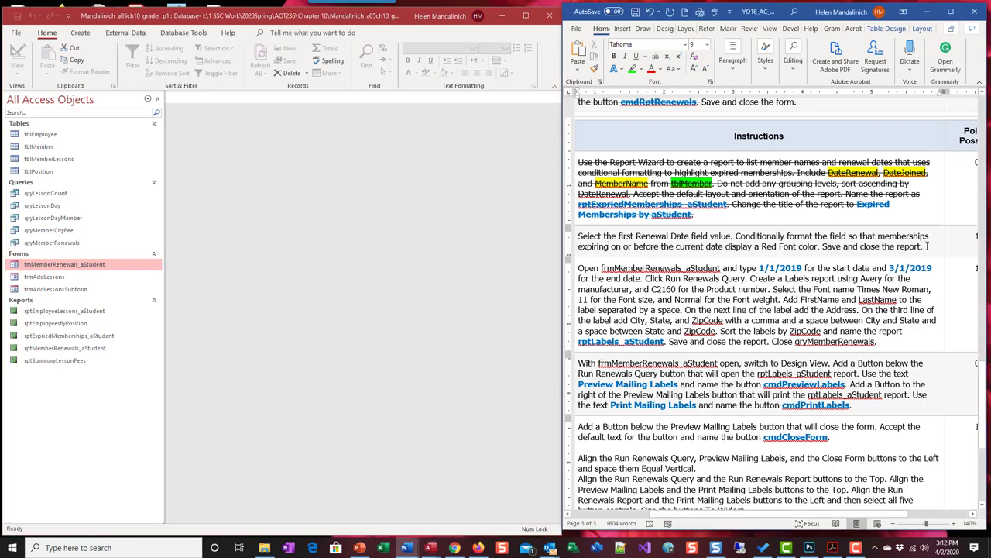
drag(924, 247, 587, 239)
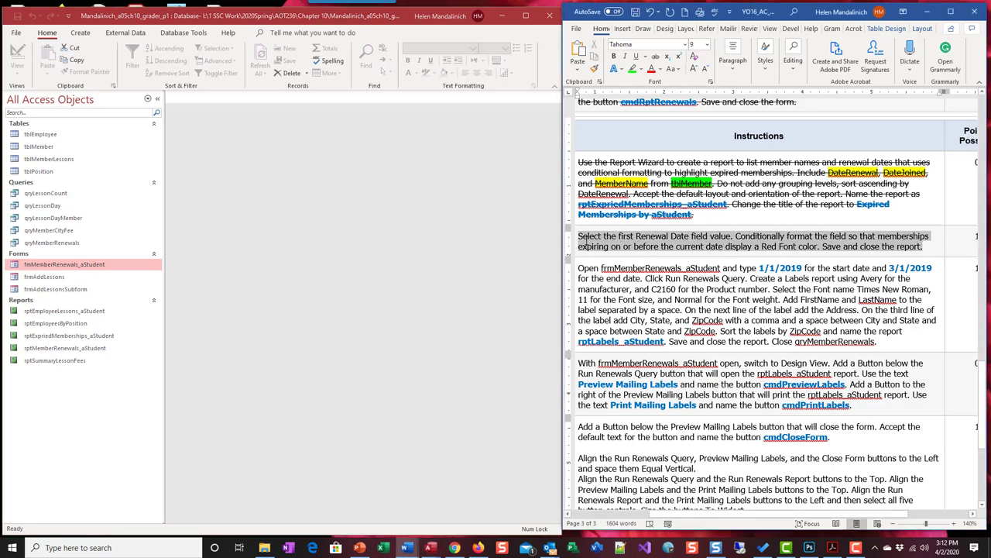
click(655, 57)
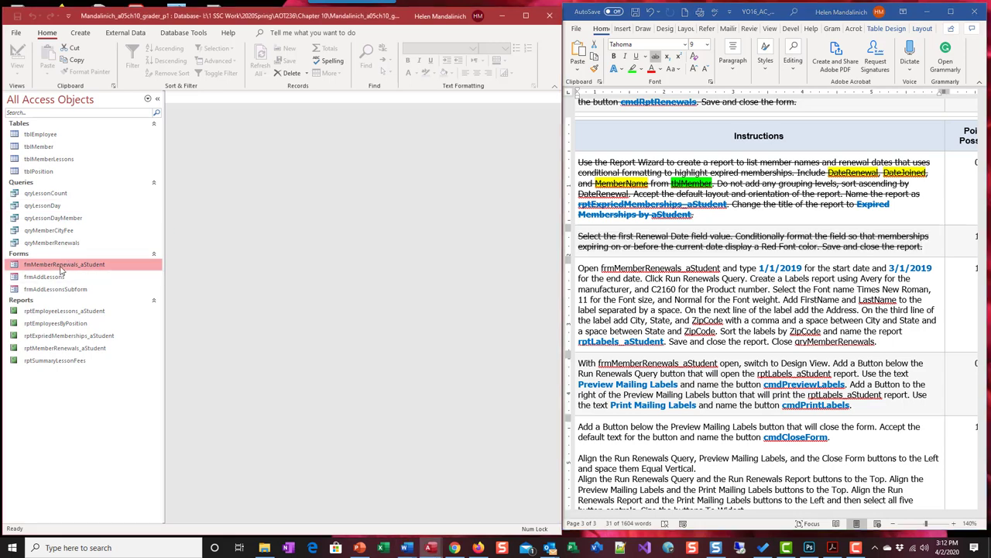
Open fmMemberRenewals_aStudent in Access, set the start date to 1/1/2019 and the end date to 3/1/2019, and run the renewals query
double_click(59, 265)
click(157, 98)
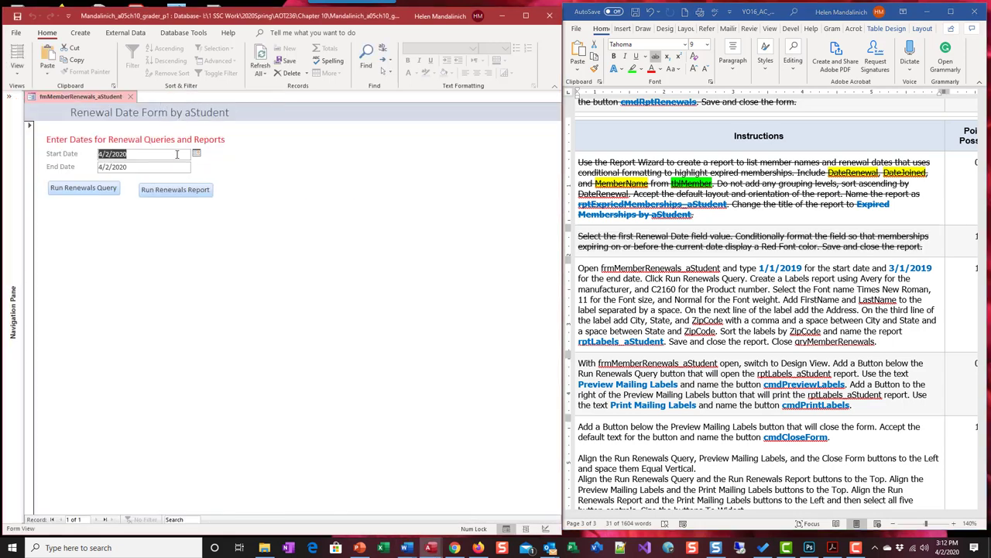
text(1/)
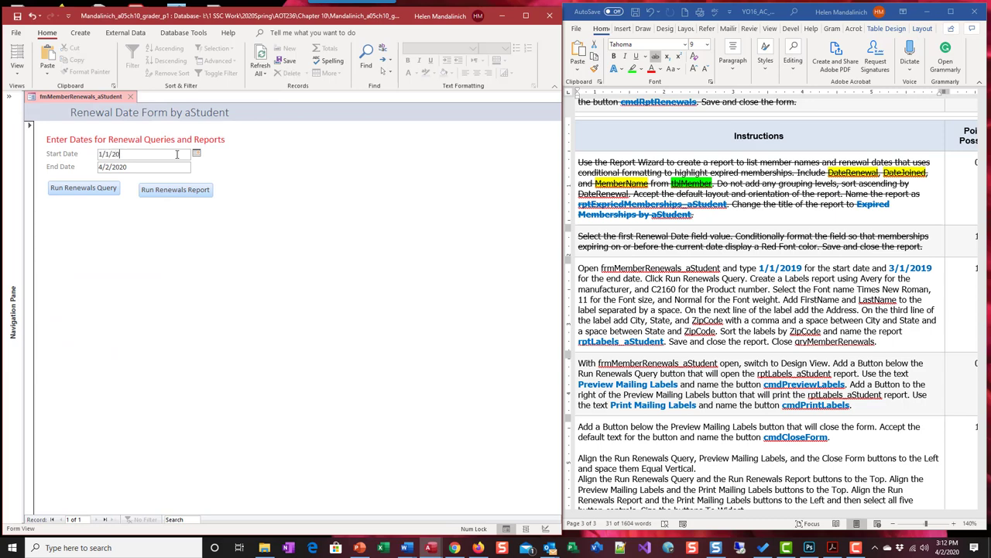
key(Tab)
text(3)
click(83, 190)
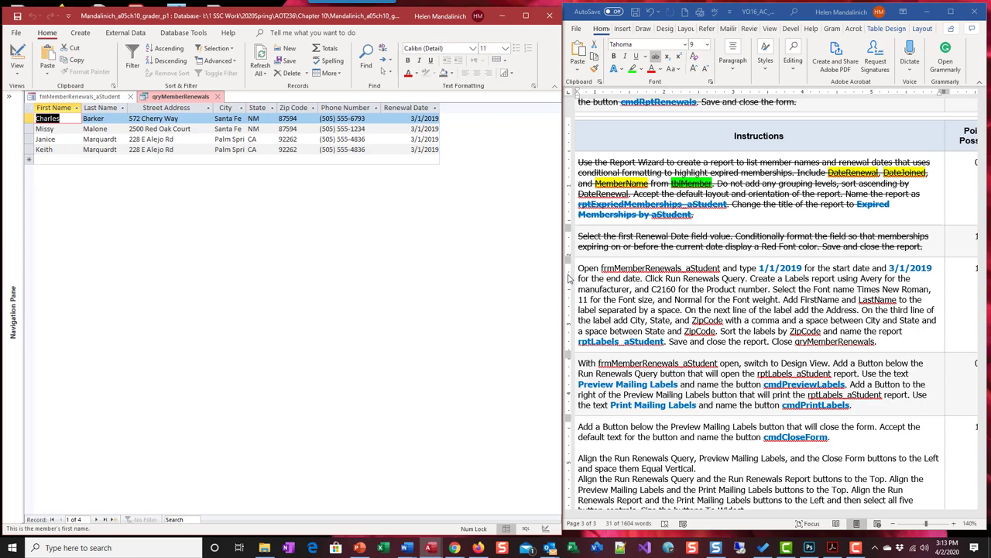
In Word, strike through the instruction sentences about entering the renewal dates and running the renewals query
click(745, 286)
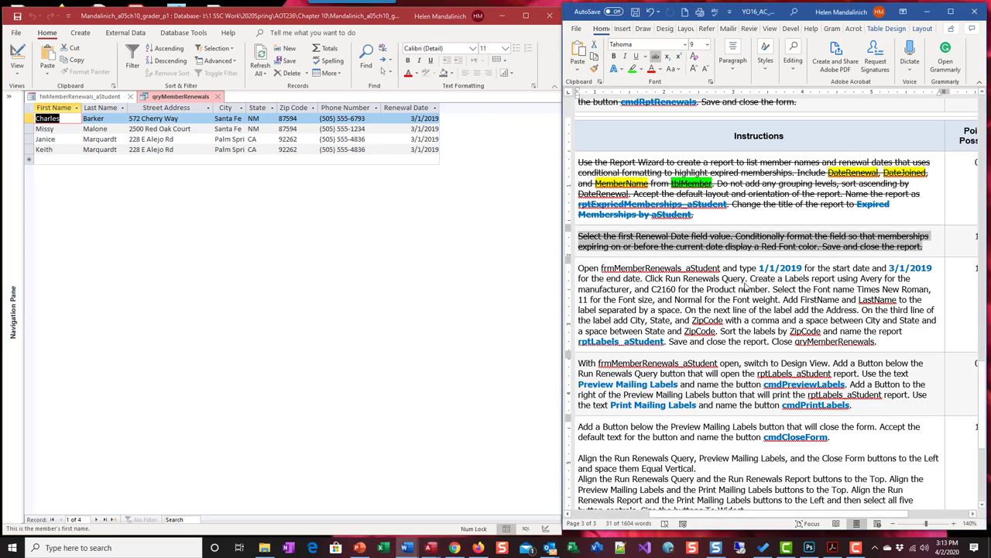
drag(750, 279, 580, 267)
click(655, 57)
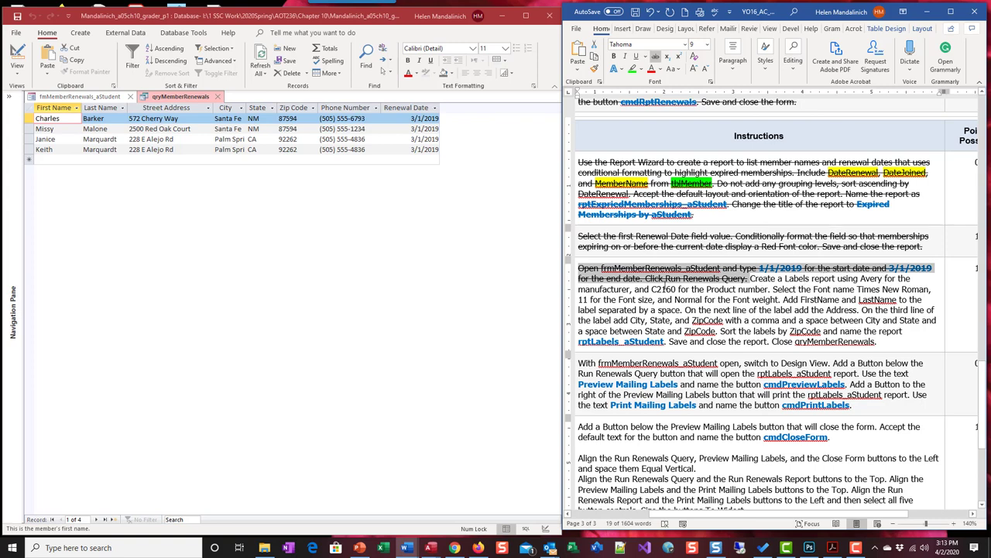
Highlight the product number C2160 and the manufacturer Avery in green in the labels report instructions
double_click(663, 288)
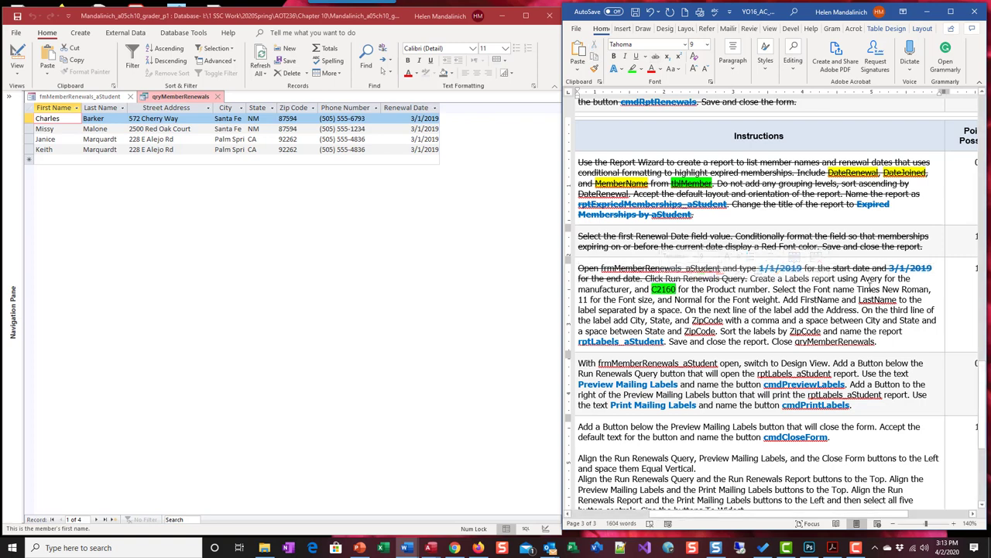
double_click(871, 278)
key(F4)
click(883, 289)
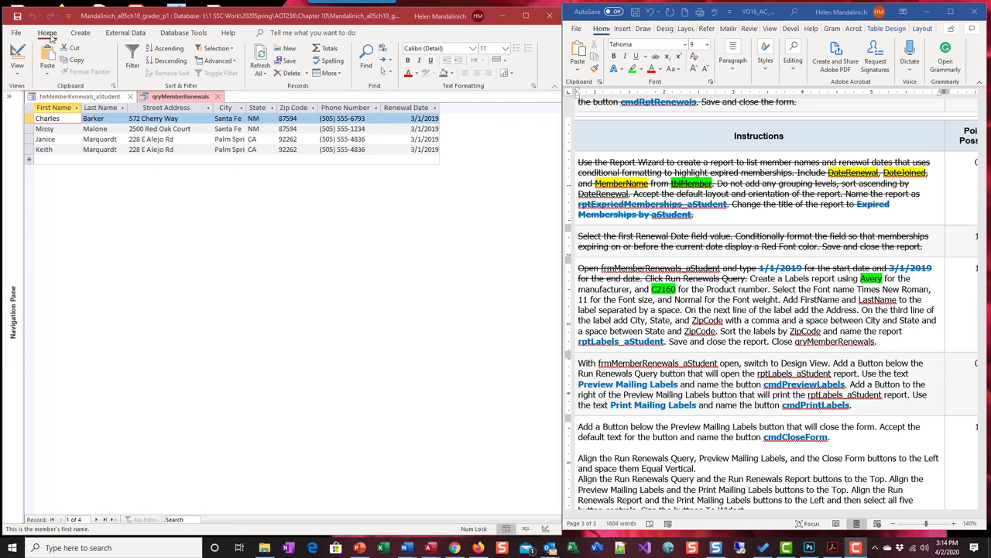
Start a labels report from qryMemberRenewals in Access, using the Avery label with product number C2160
click(92, 39)
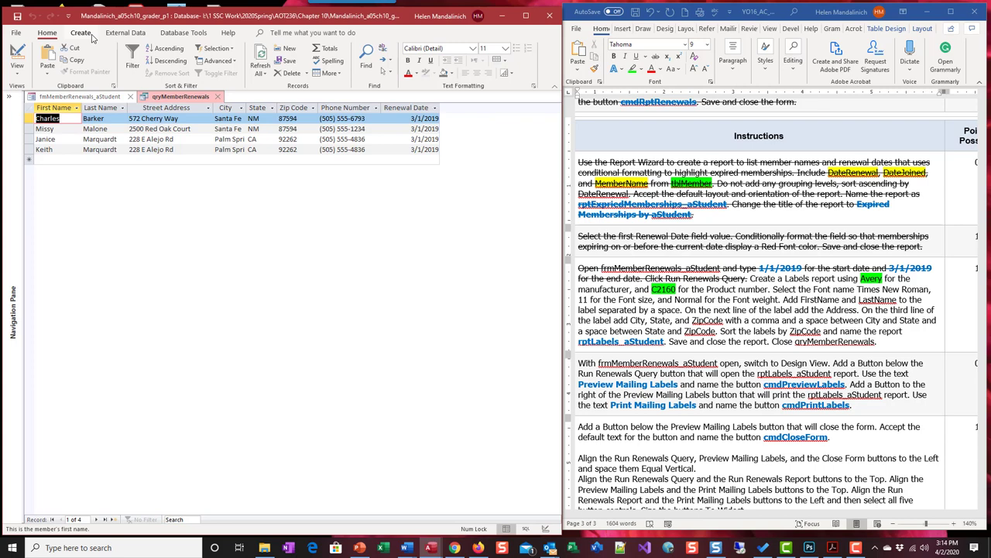
click(85, 34)
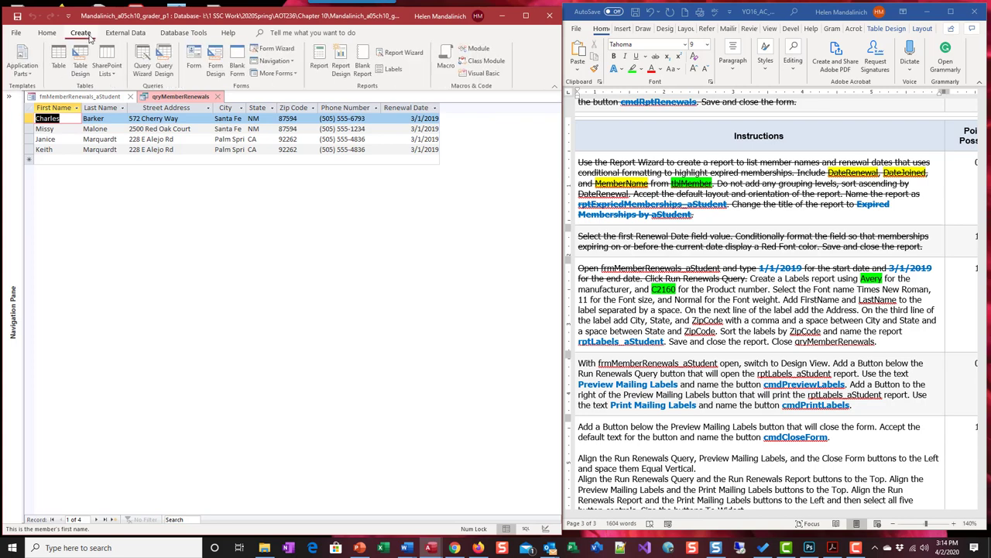
click(395, 70)
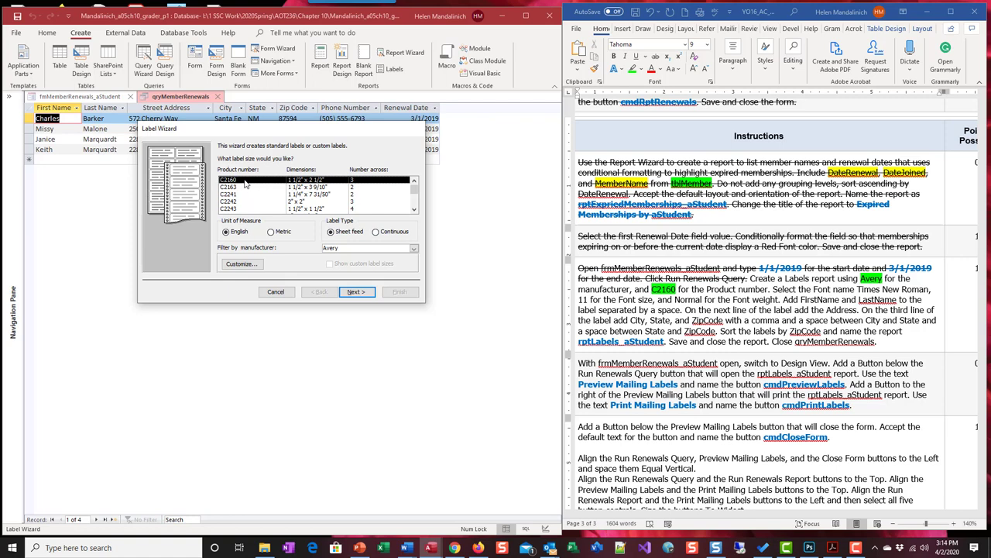
click(356, 292)
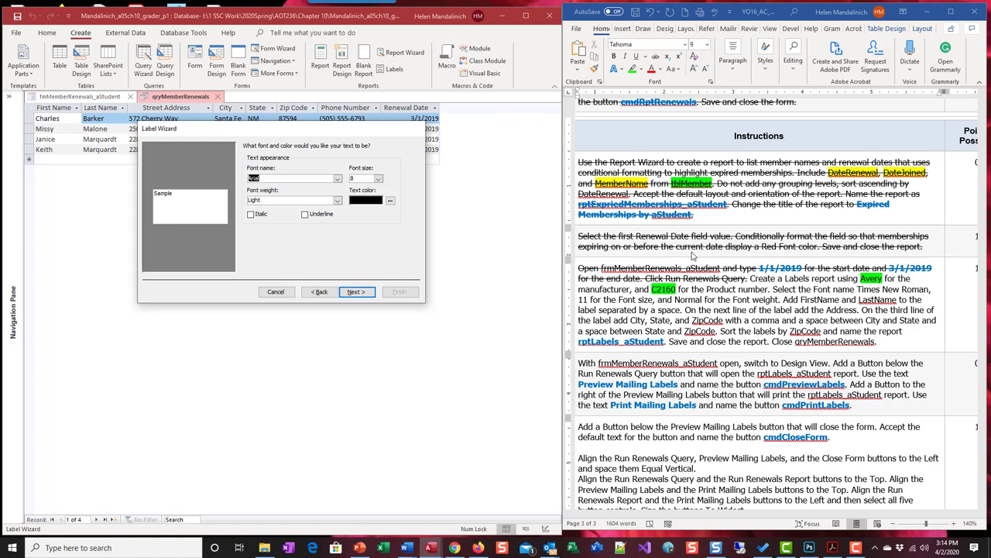
Set the label text to Times New Roman, size 11, with Normal font weight
click(336, 178)
drag(338, 205, 341, 286)
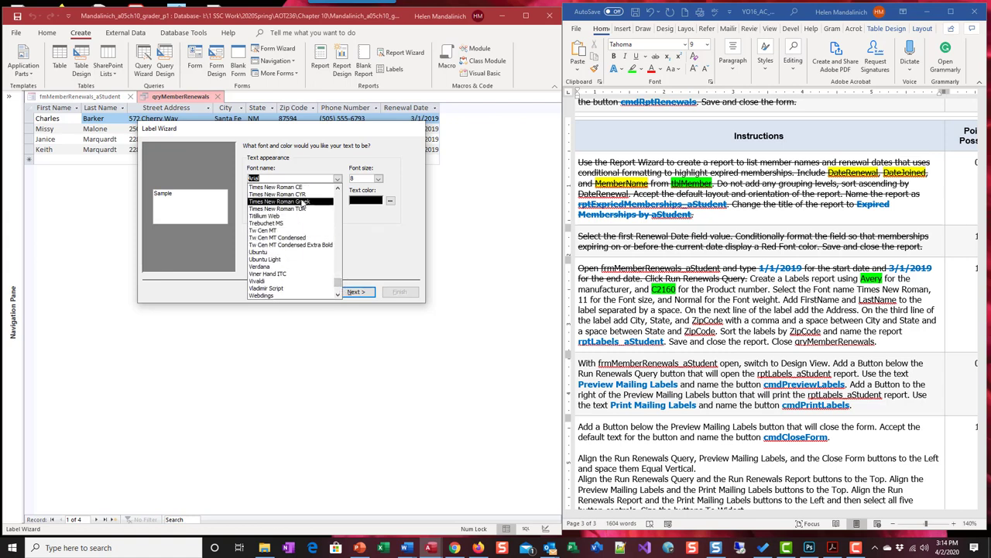
scroll(337, 192, up, 1)
click(337, 192)
click(338, 192)
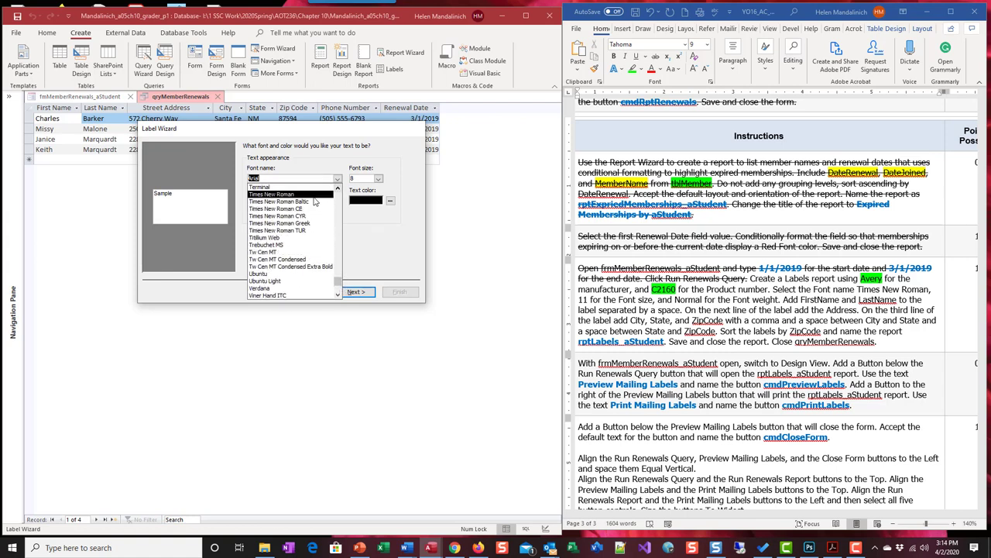
click(319, 195)
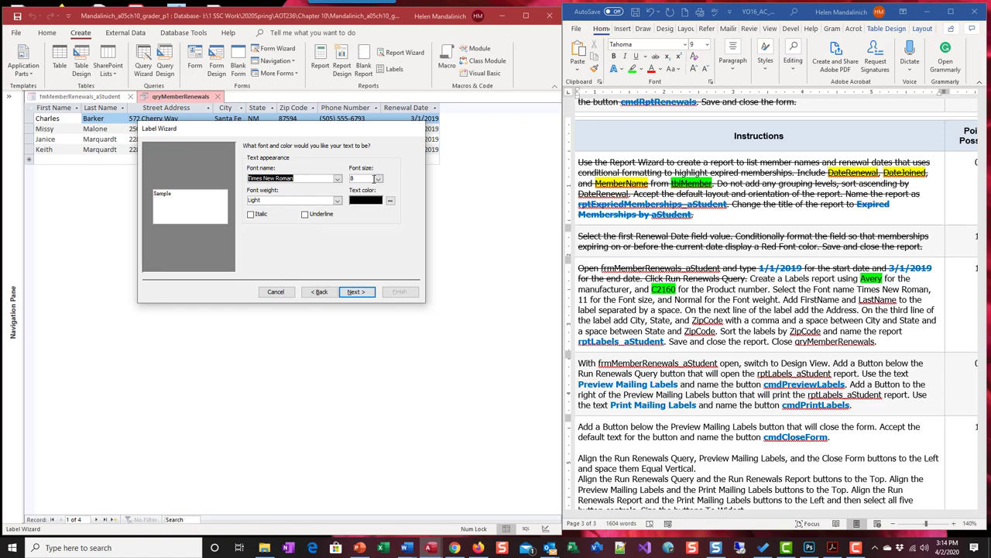
click(378, 178)
click(365, 211)
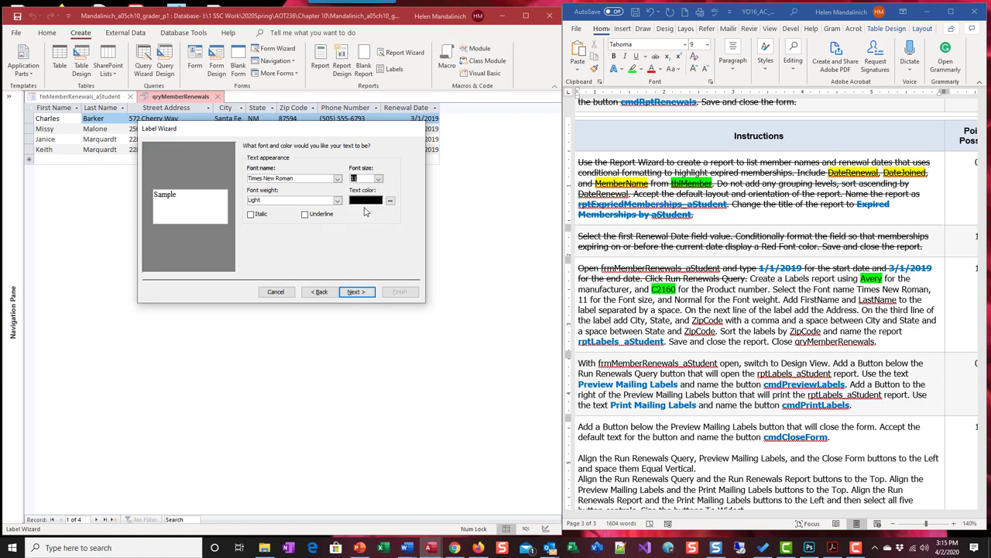
click(297, 200)
click(337, 201)
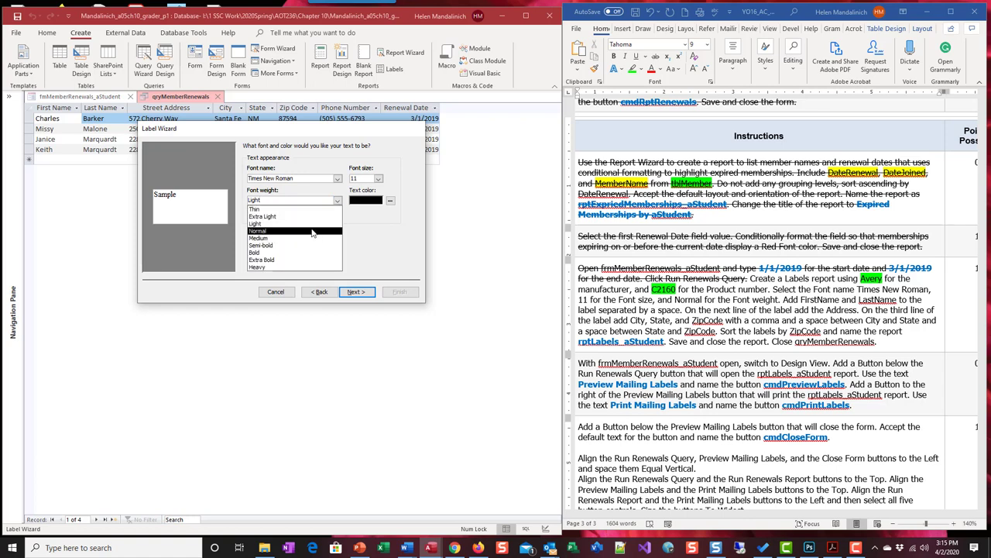
click(313, 231)
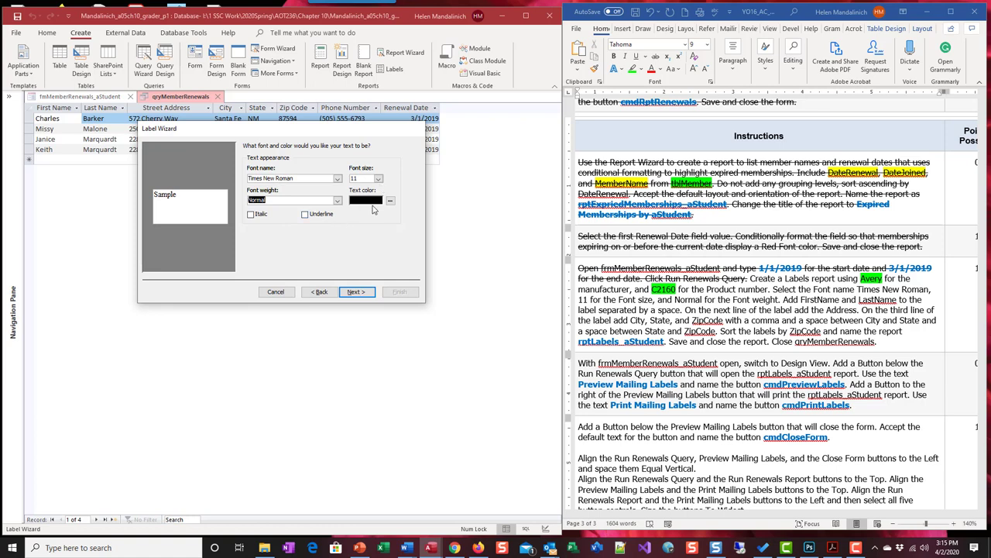
click(364, 293)
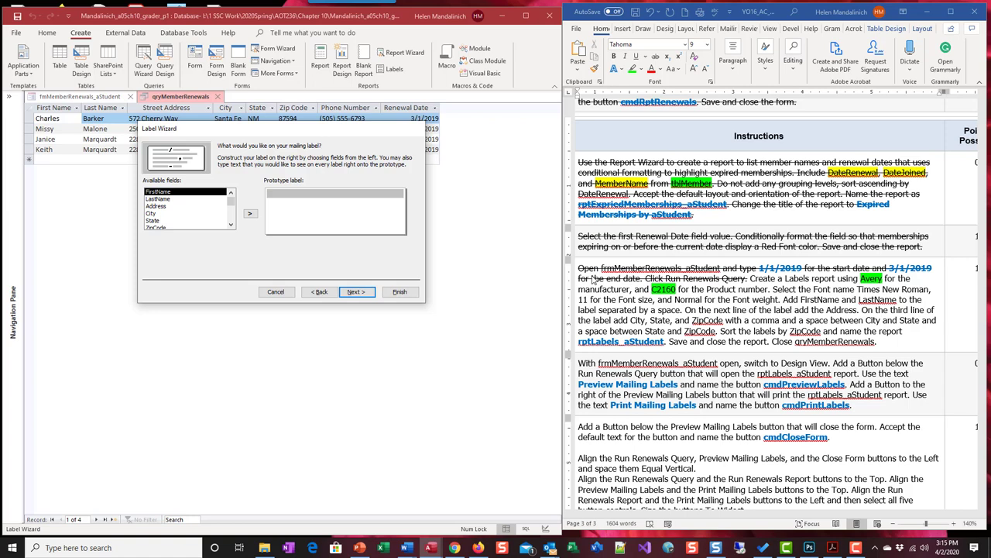
Lay out the label with FirstName and LastName, Address on the second line, and City, State and ZipCode on the third, with a comma after City
click(251, 213)
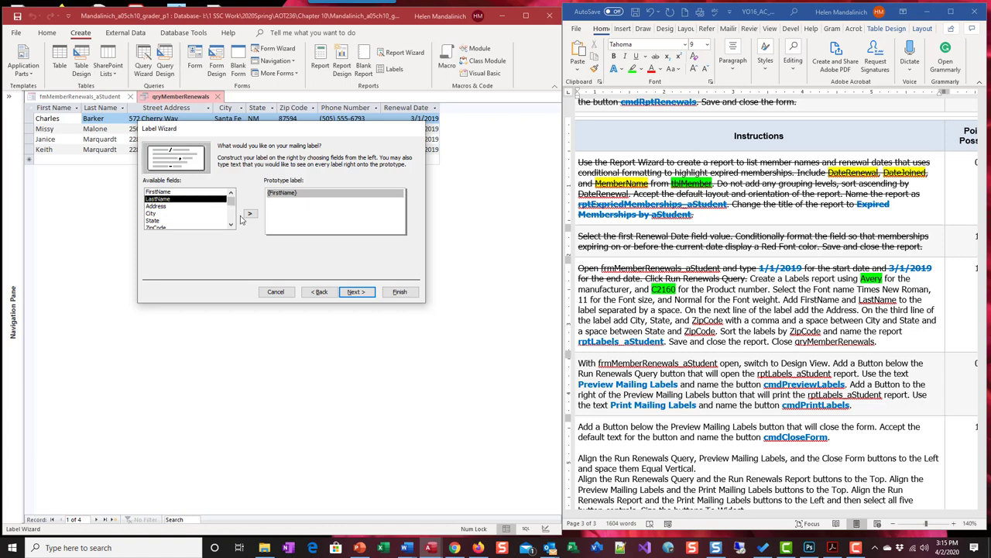
click(251, 215)
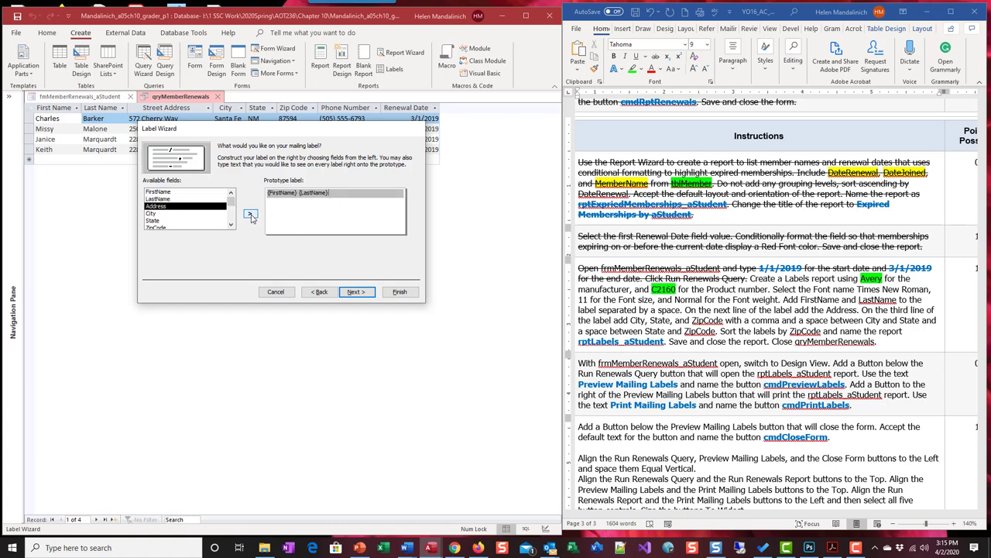
key(Return)
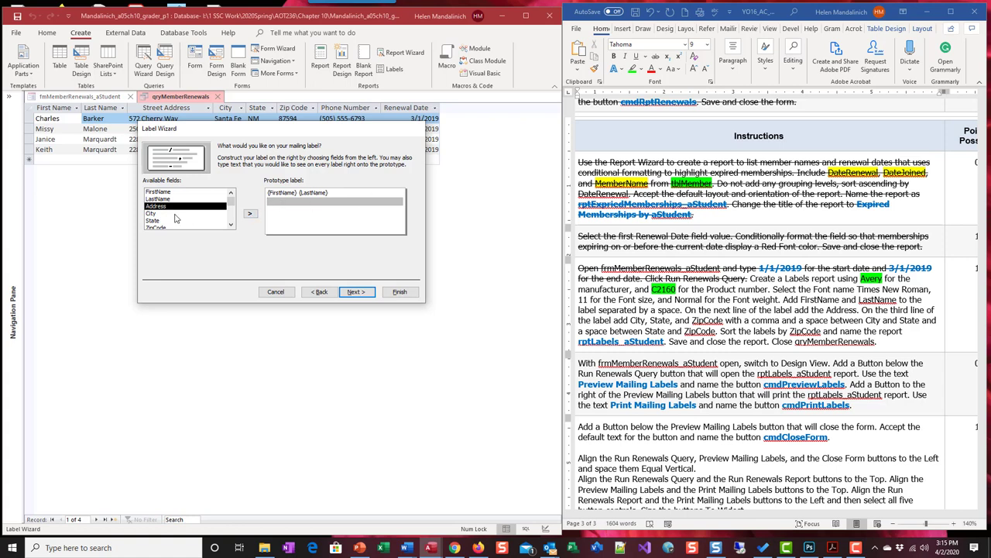
click(250, 214)
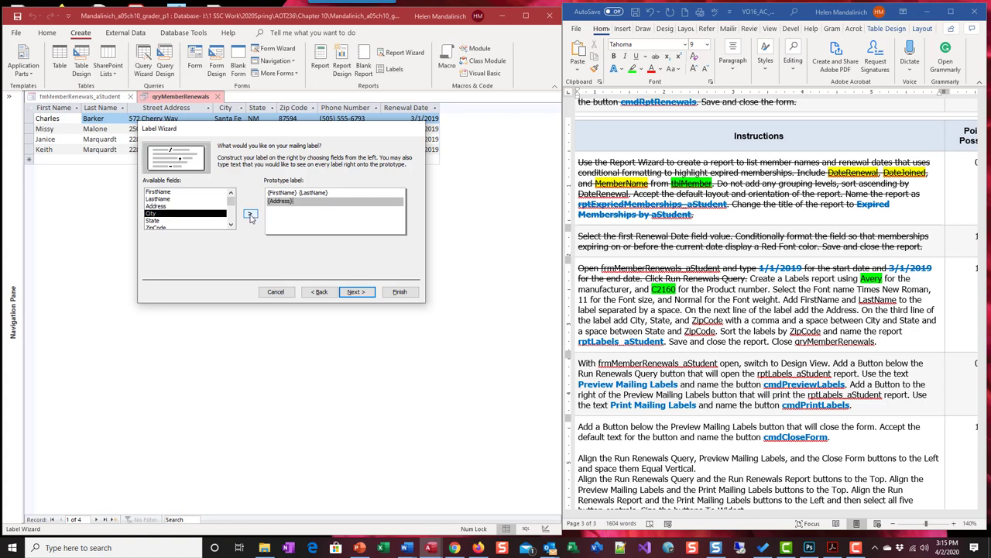
key(Return)
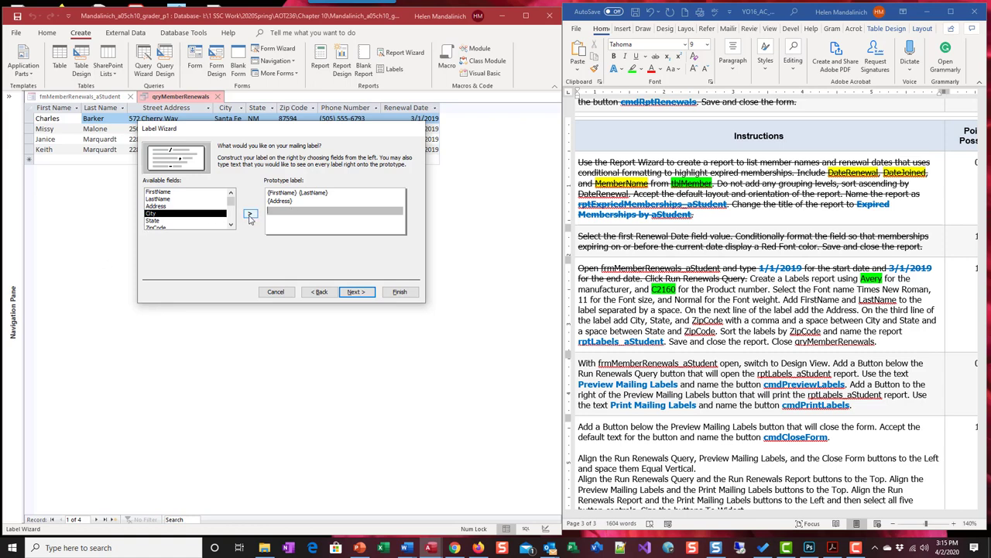
click(249, 215)
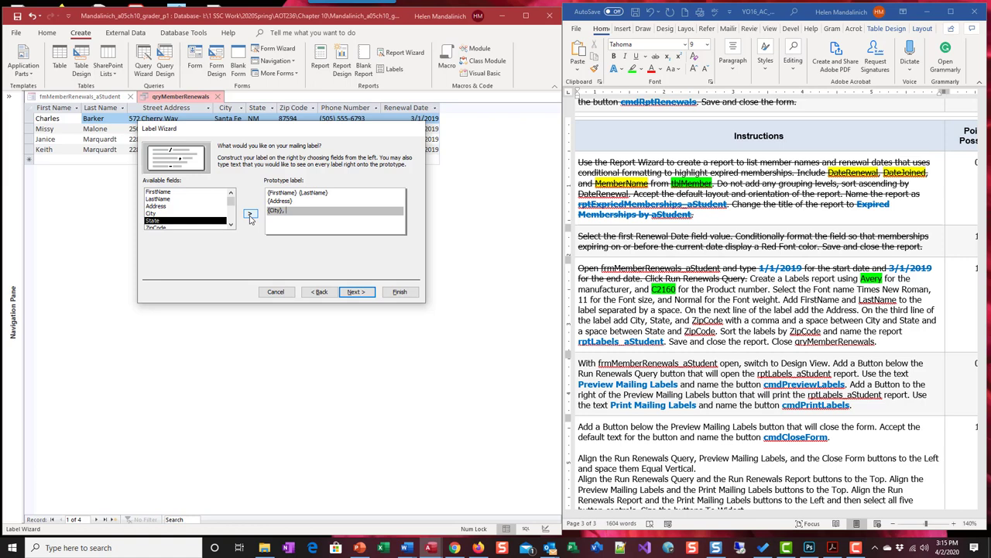
text(,)
click(250, 215)
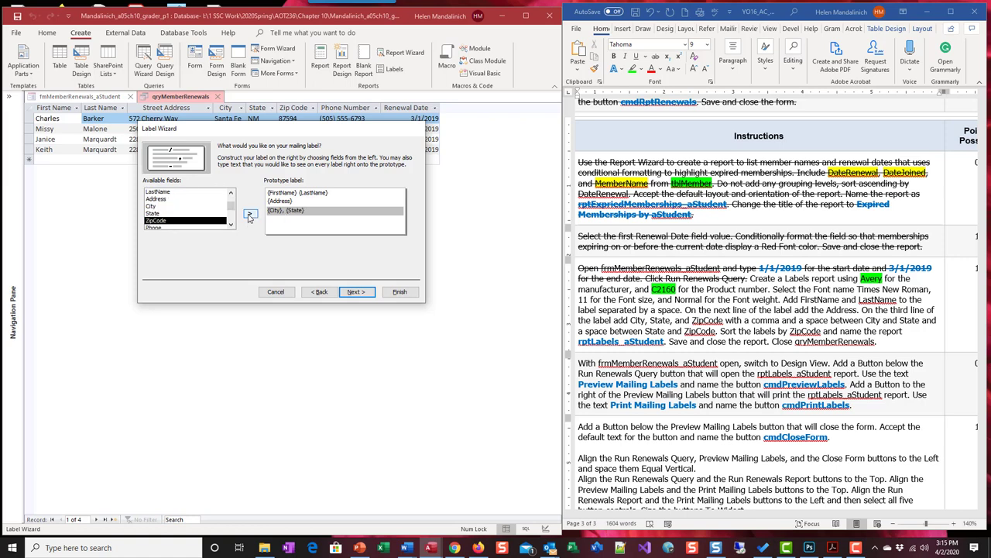
click(252, 215)
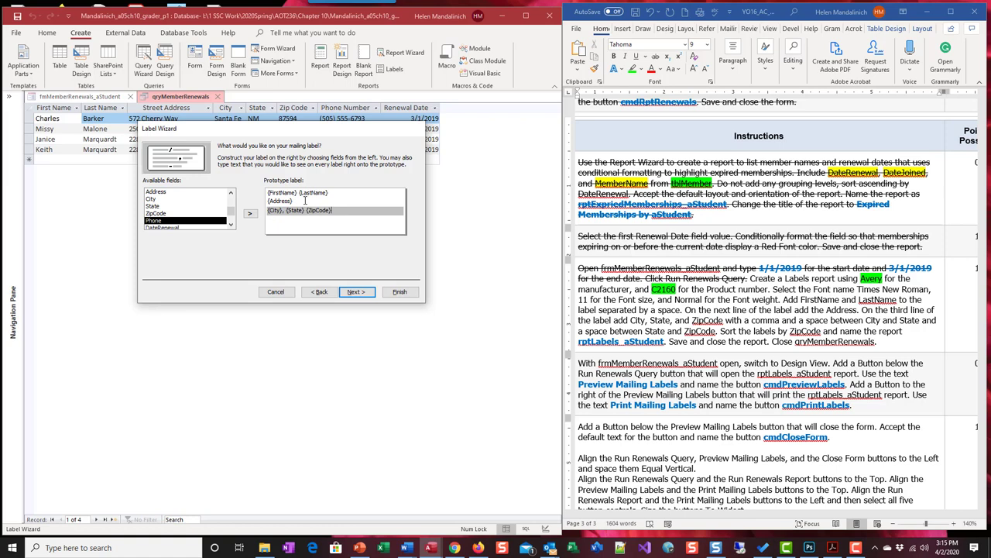
click(354, 290)
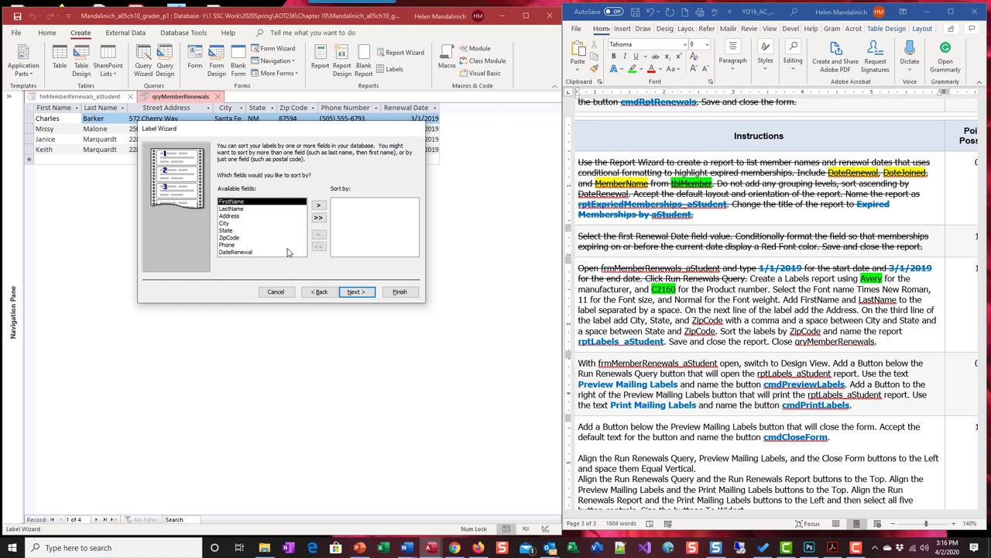
Sort the labels by ZipCode, name the report rptLabels_aStudent, and finish creating it
click(247, 239)
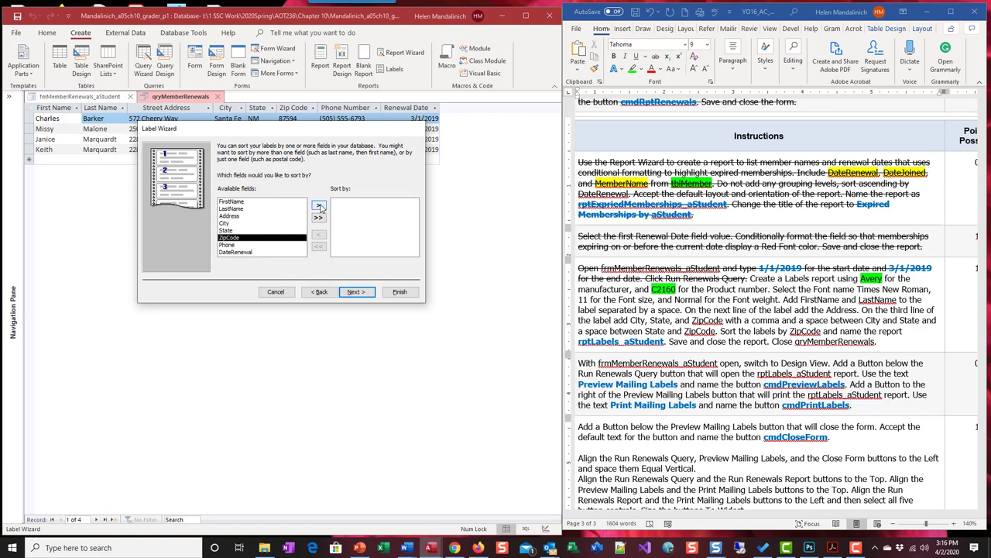
click(320, 207)
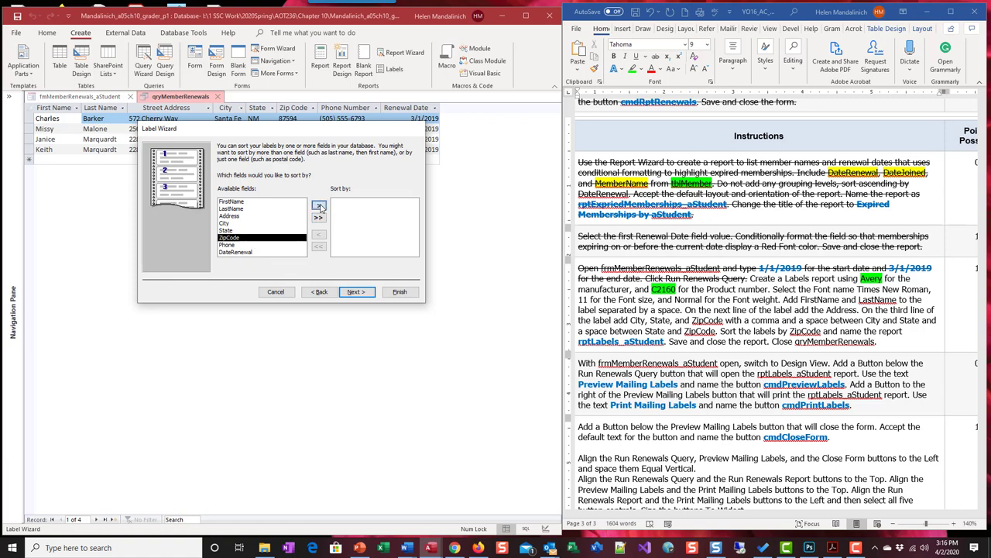
click(358, 293)
drag(319, 159, 158, 154)
text(rptLabels_aStudent)
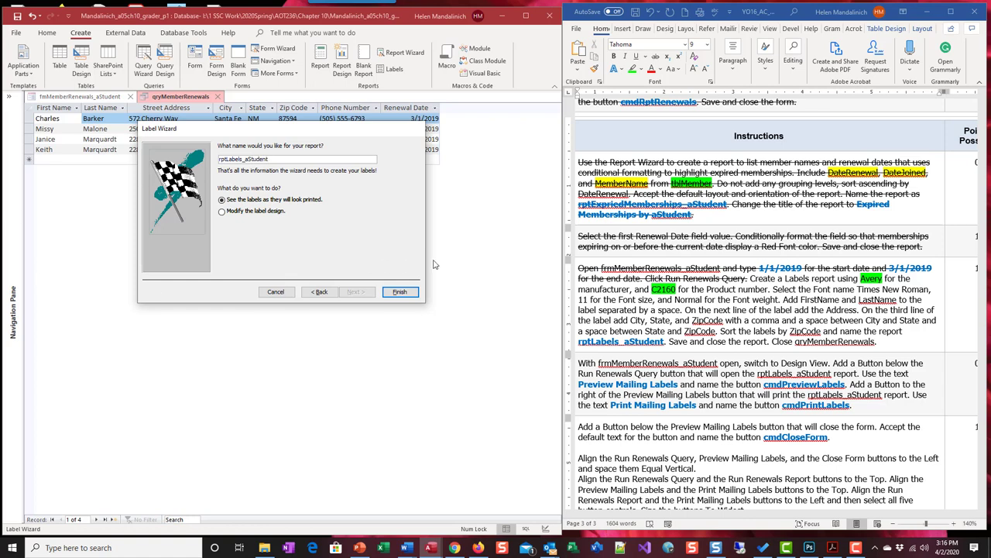
click(399, 292)
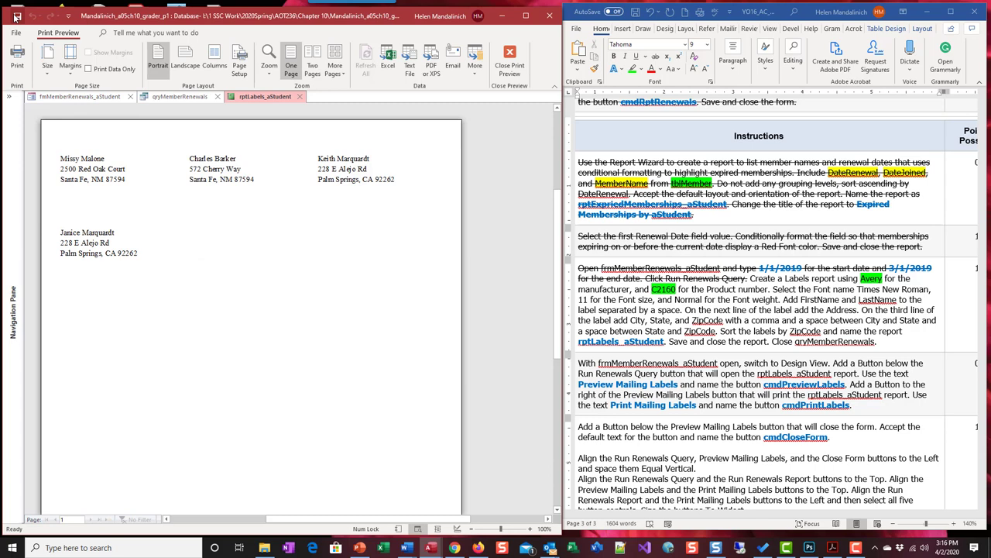
Close the print preview, then close qryMemberRenewals, rptLabels_aStudent and fmMemberRenewals_aStudent
click(509, 61)
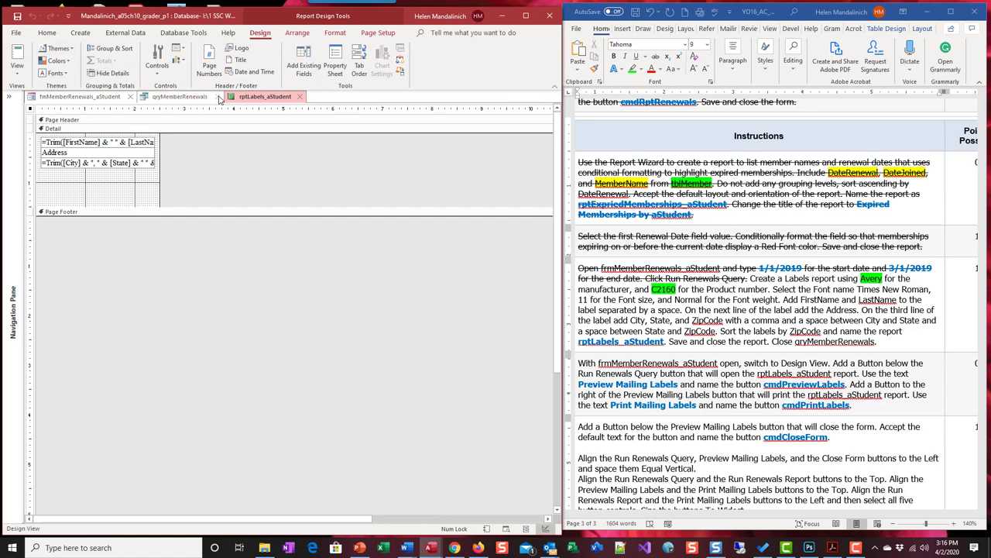
click(220, 97)
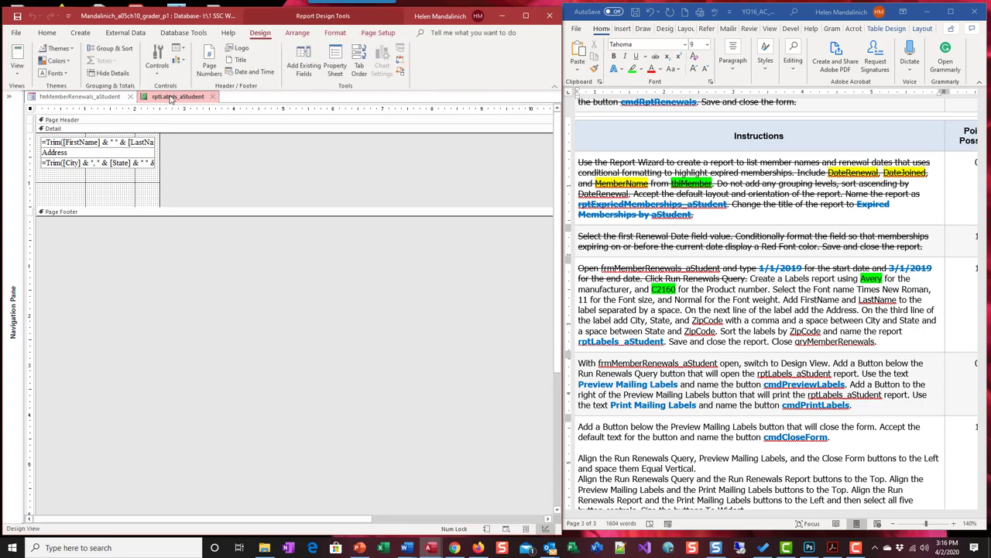
click(214, 97)
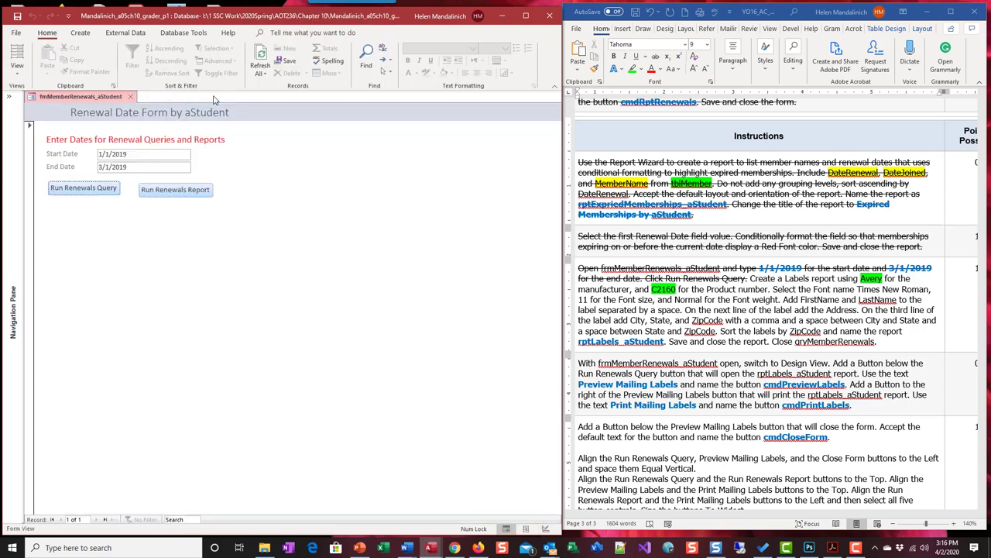
click(132, 97)
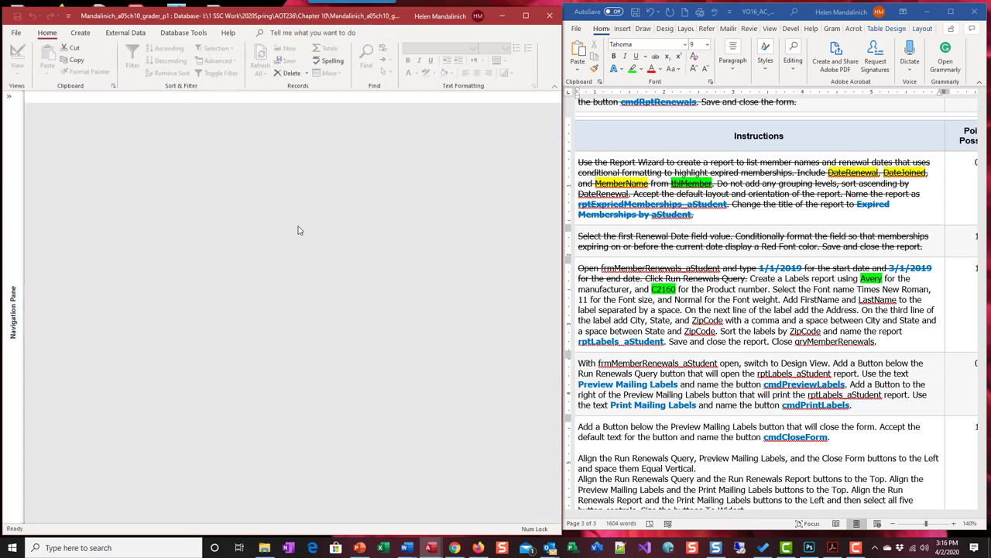
In Word, select the labels report instructions, from creating the report through closing qryMemberRenewals
click(879, 341)
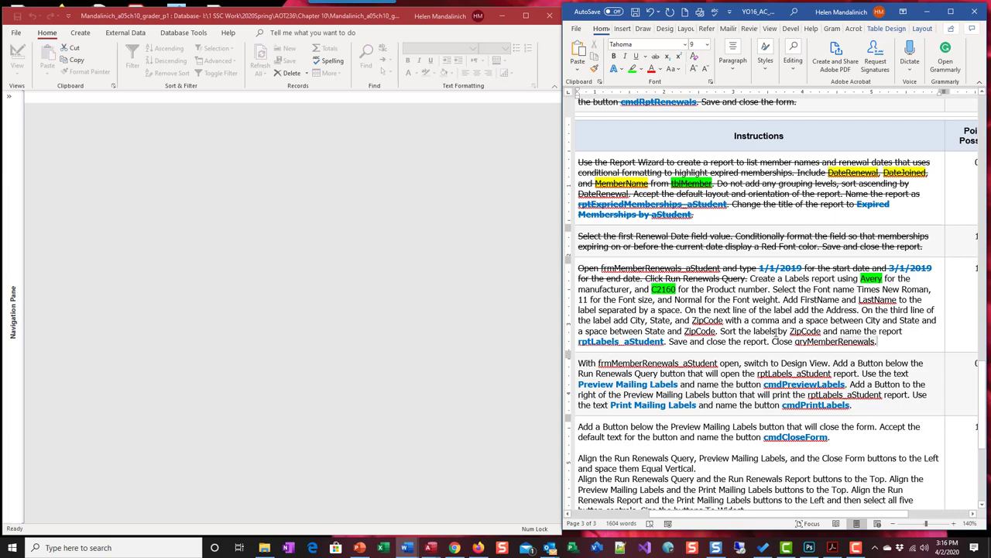
drag(879, 342, 722, 278)
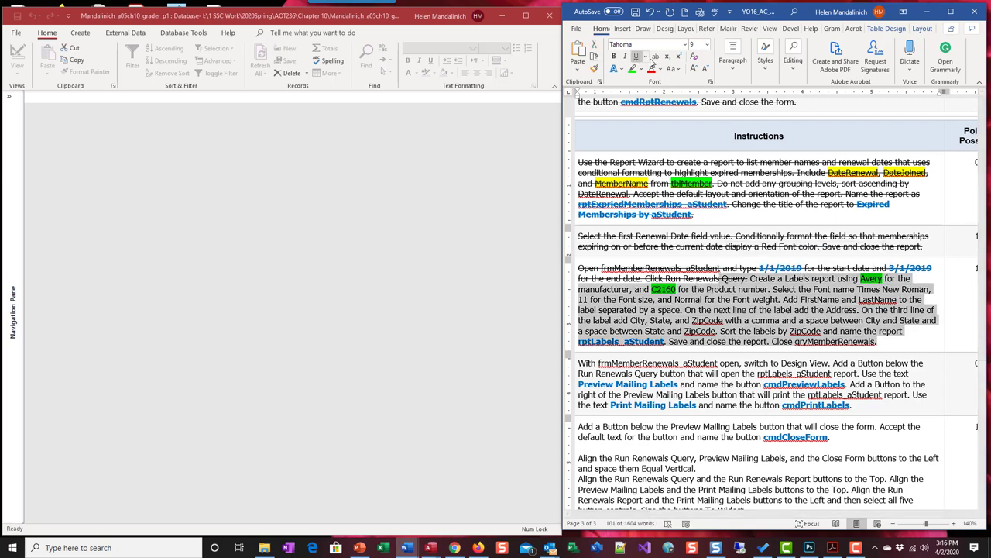
scroll(638, 241, down, 4)
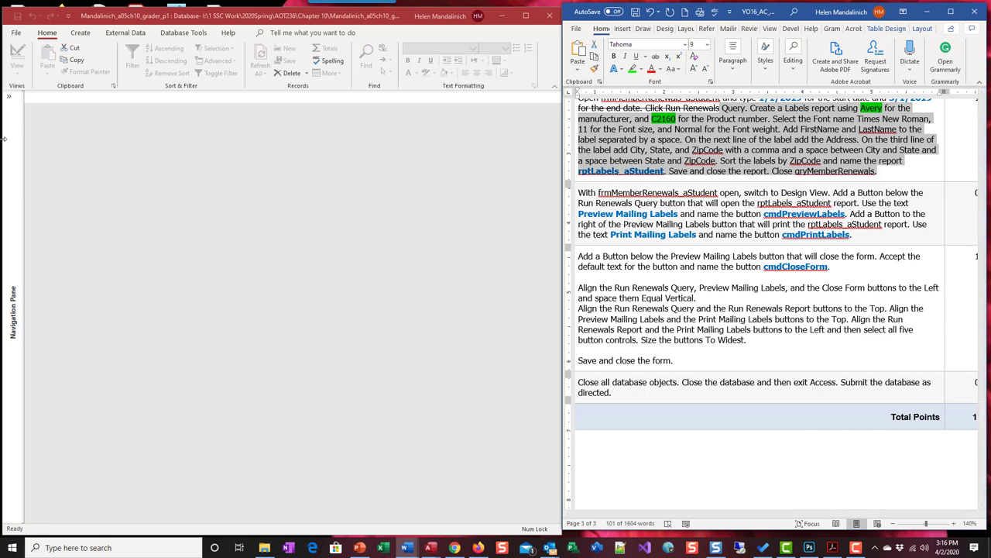
In Access, open fmMemberRenewals_aStudent in Design View and collapse the list of database objects
click(14, 101)
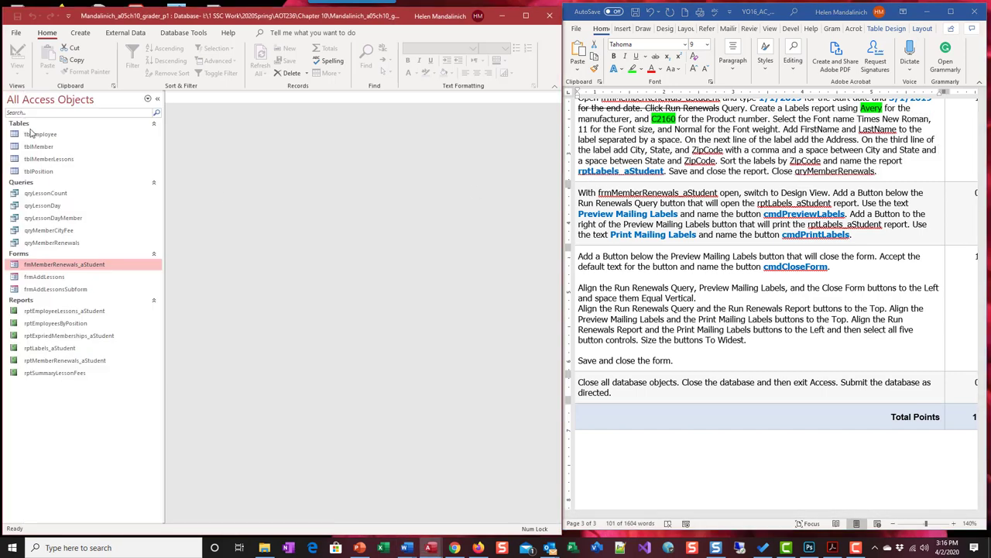
right_click(43, 267)
click(97, 300)
click(158, 100)
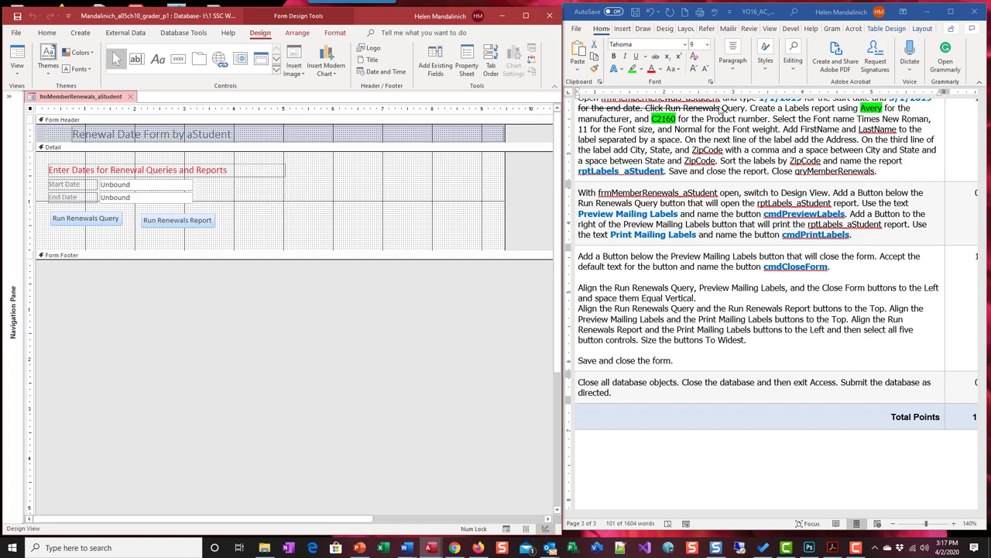
In Word, strike through the labels report instructions and the sentence about switching the renewals form to Design View
triple_click(721, 111)
click(655, 56)
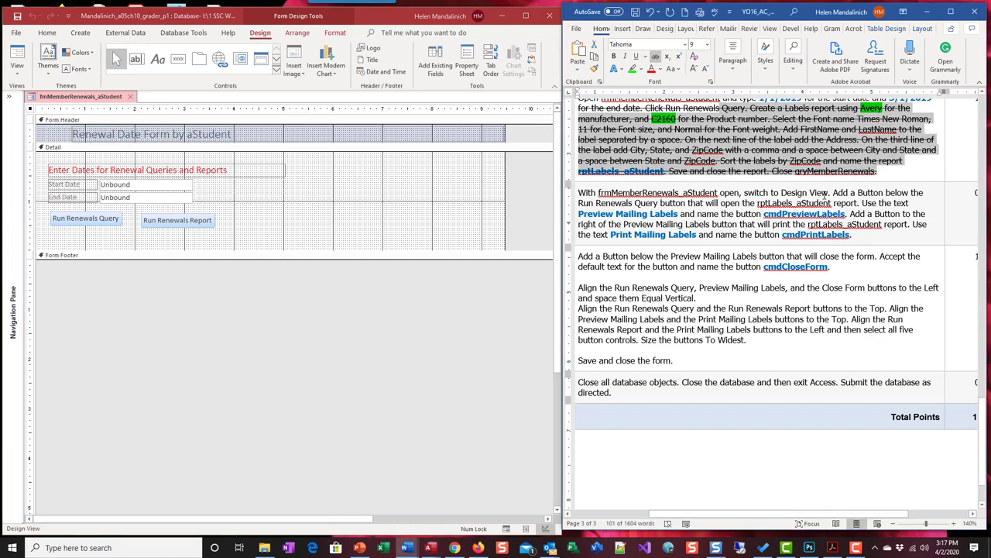
drag(828, 193, 579, 193)
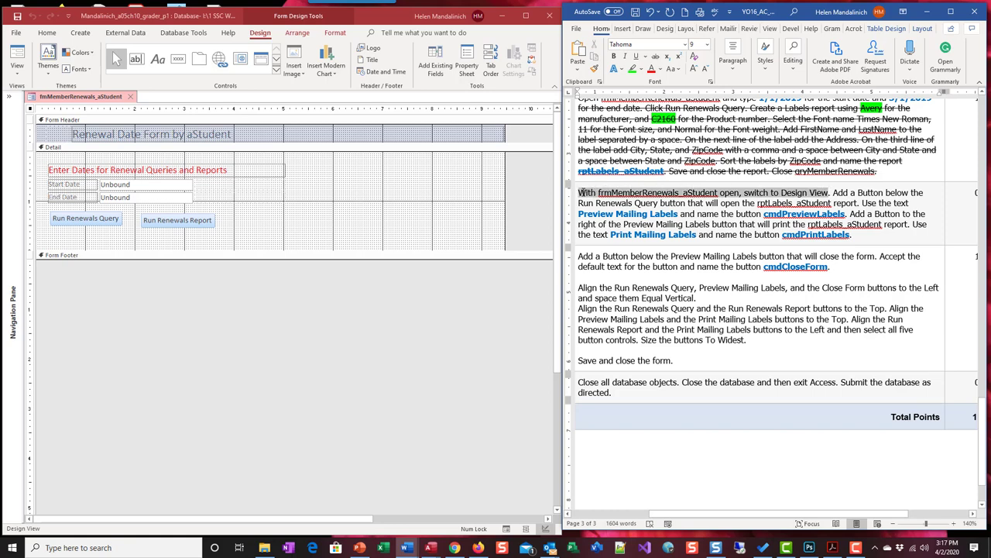
click(655, 57)
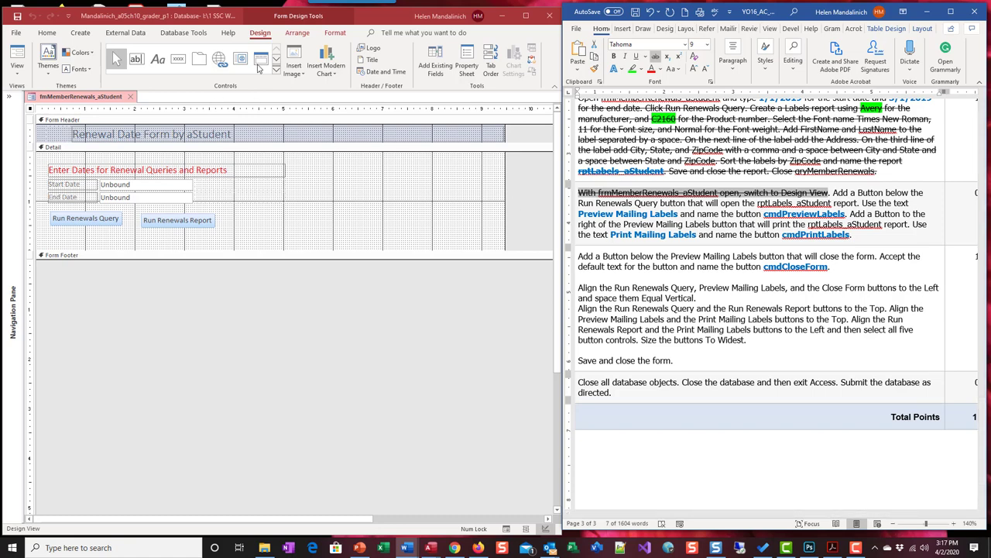
In Access, draw a command button on the form directly below the Run Renewals Query button
click(178, 59)
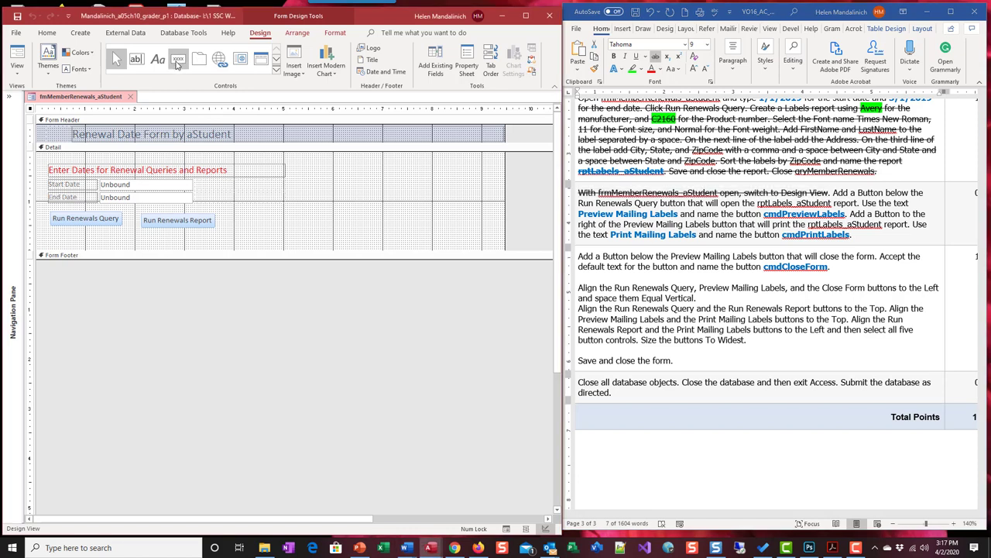
click(175, 65)
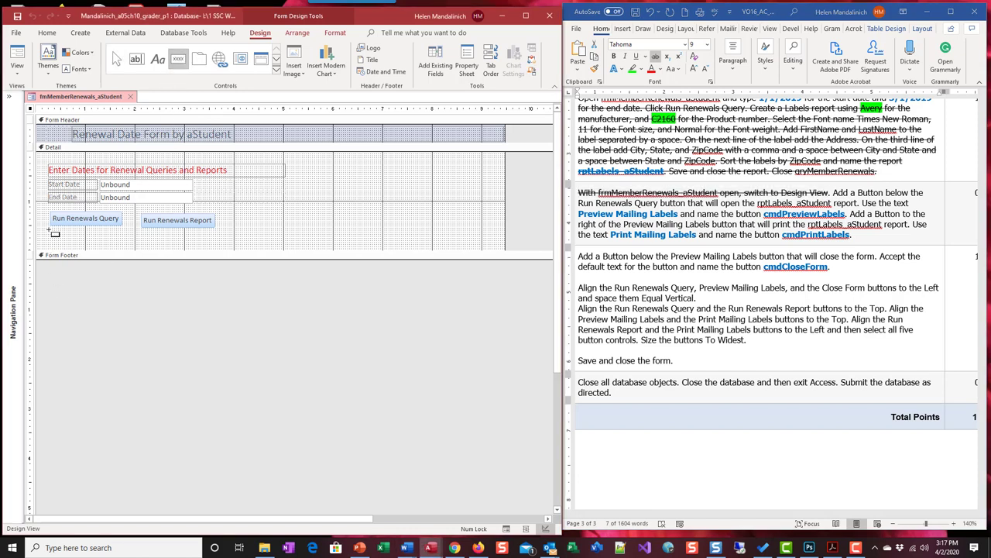
drag(52, 236, 117, 249)
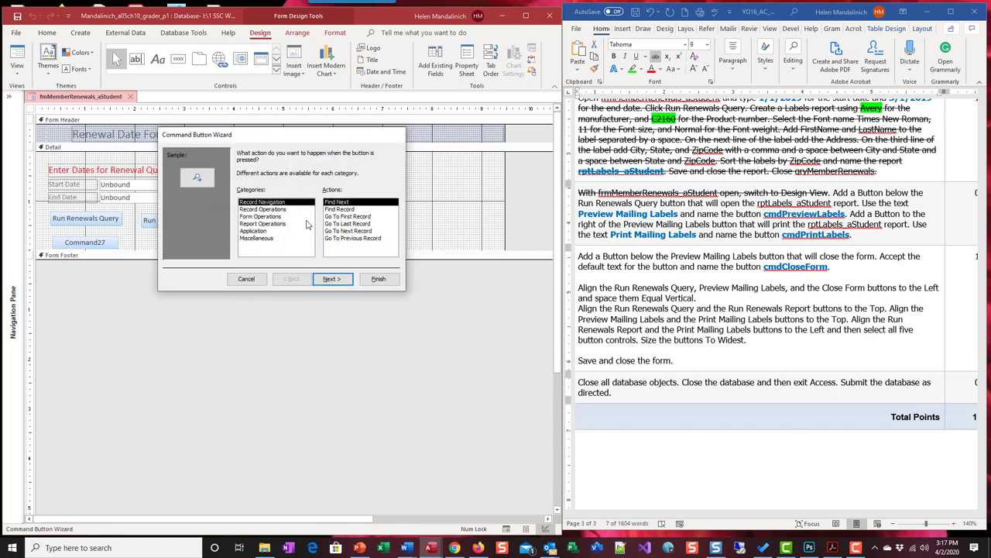
Assign the Open Report action from Report Operations to the button, targeting the rptLabels_aStudent report
click(260, 224)
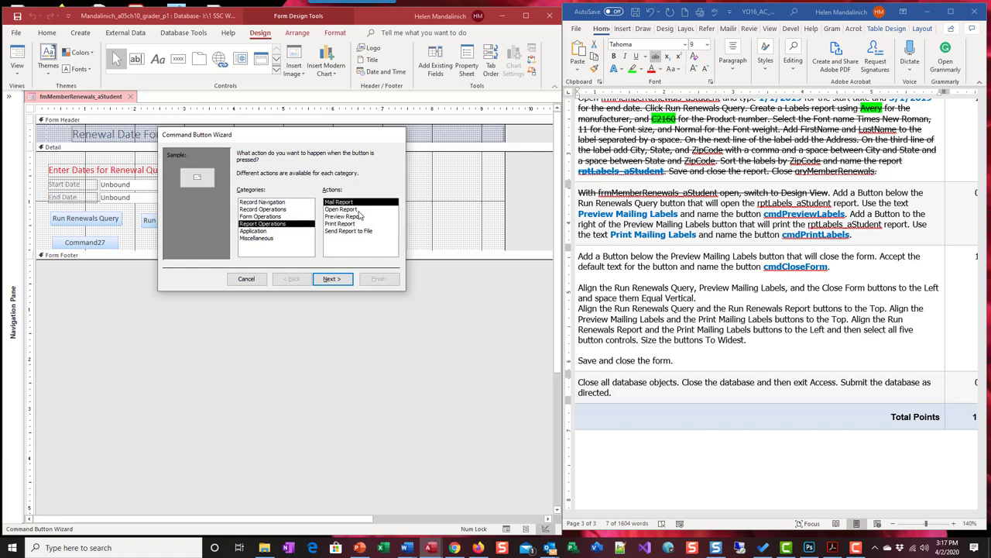
click(358, 212)
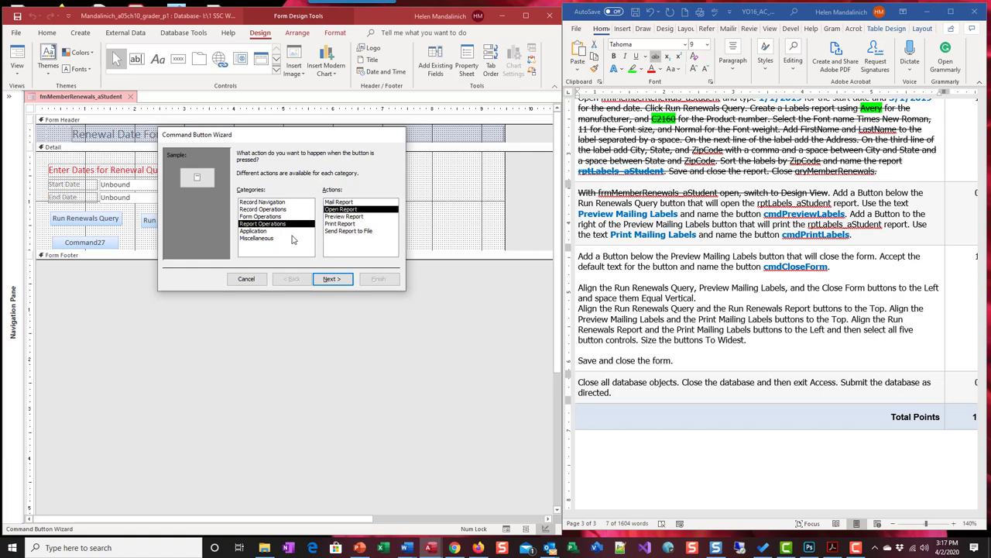
click(266, 238)
click(262, 231)
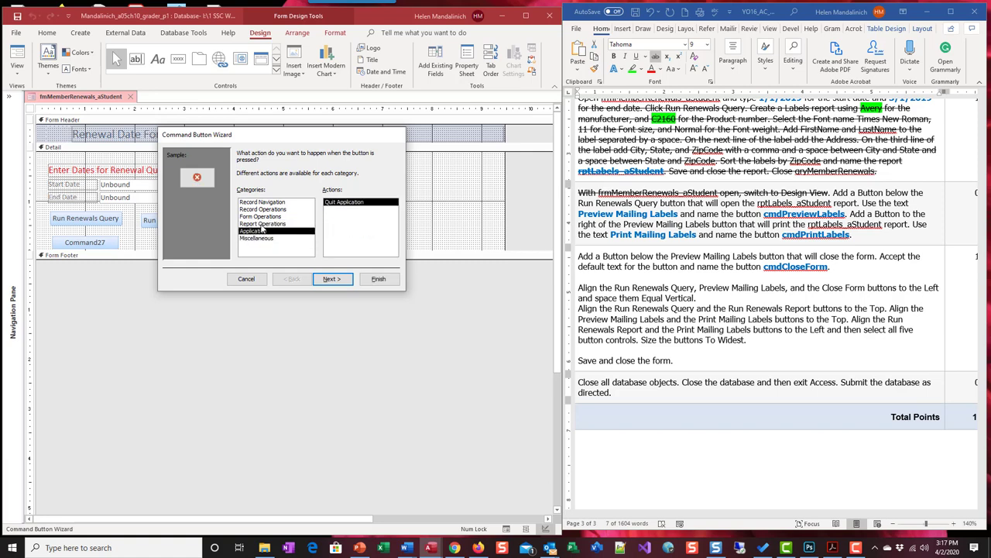
click(263, 223)
click(350, 210)
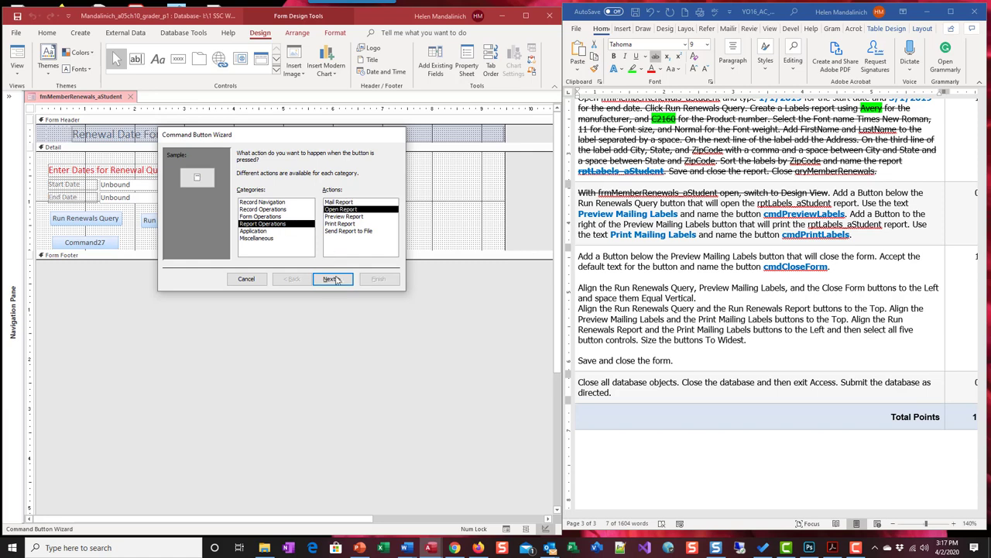
click(336, 278)
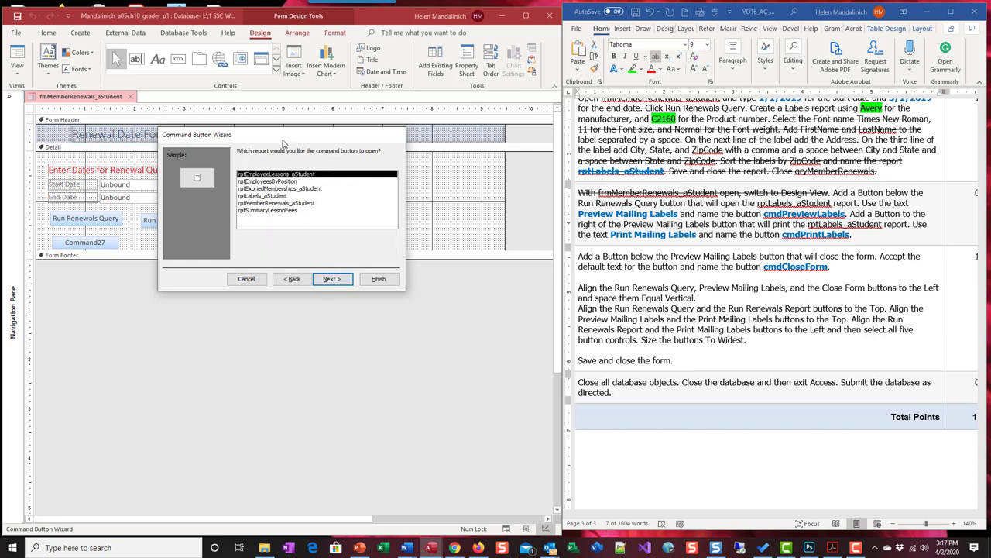
click(274, 196)
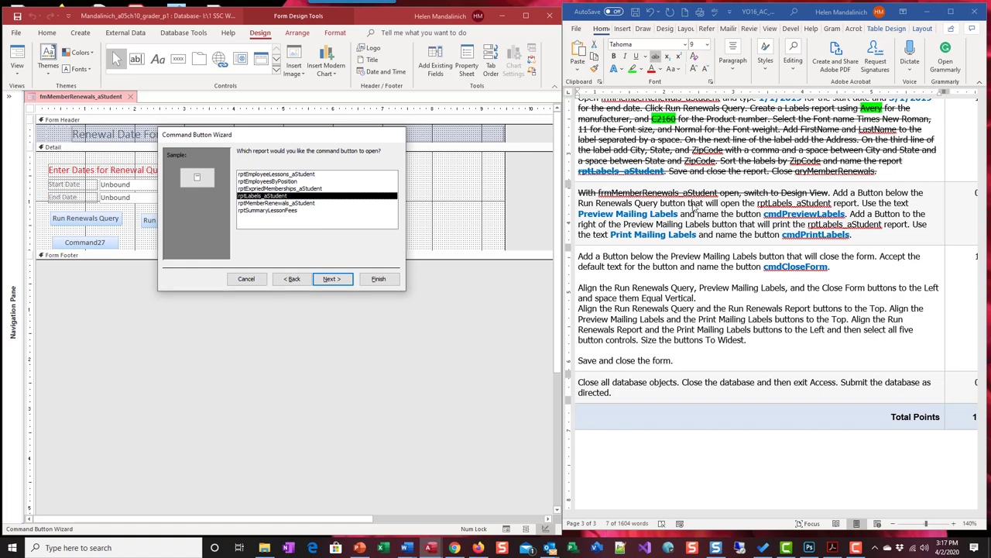
click(328, 282)
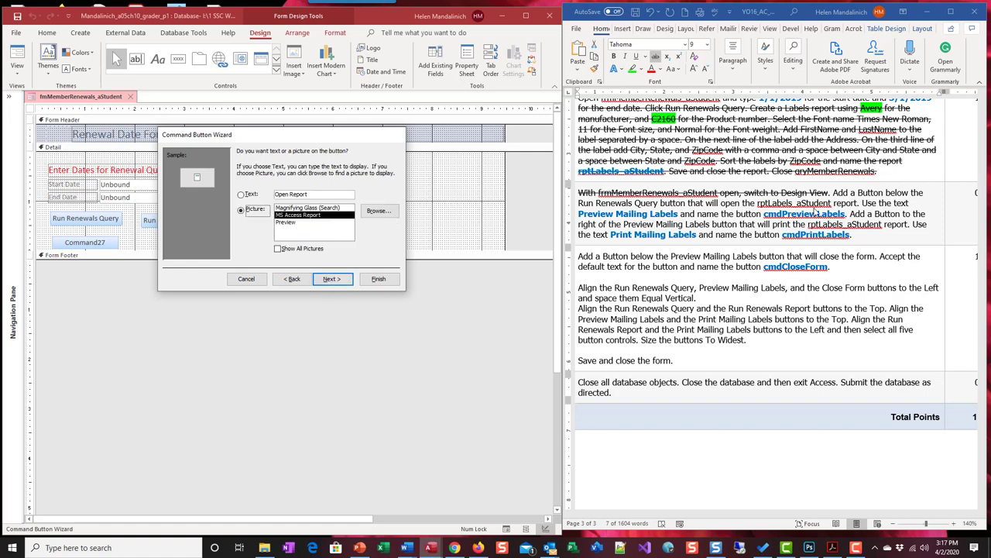
In Word, strike through the sentence about adding a button that opens the rptLabels_aStudent report
click(831, 196)
ctrl+click(834, 199)
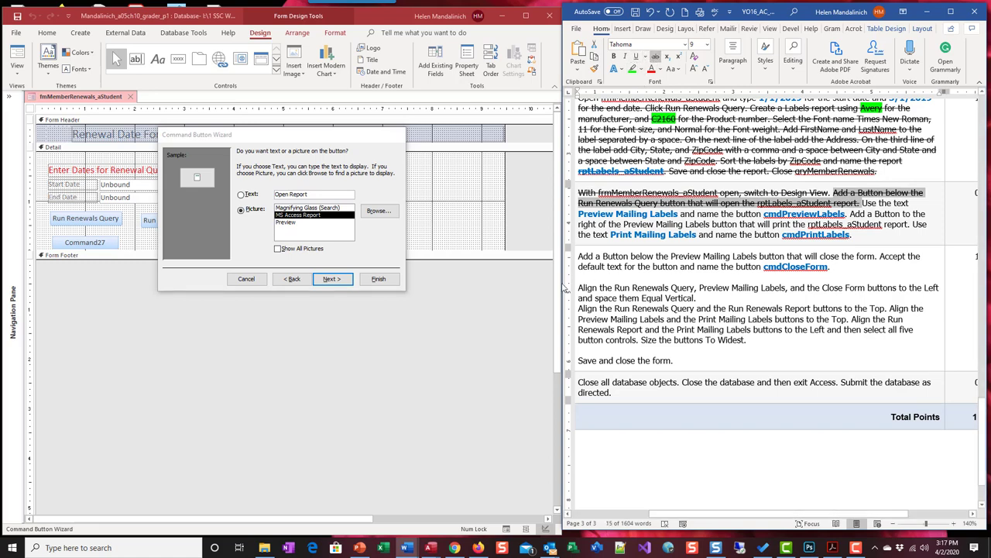
In Access, give the button the text Preview Mailing Labels and name it cmdPreviewLabels
click(245, 194)
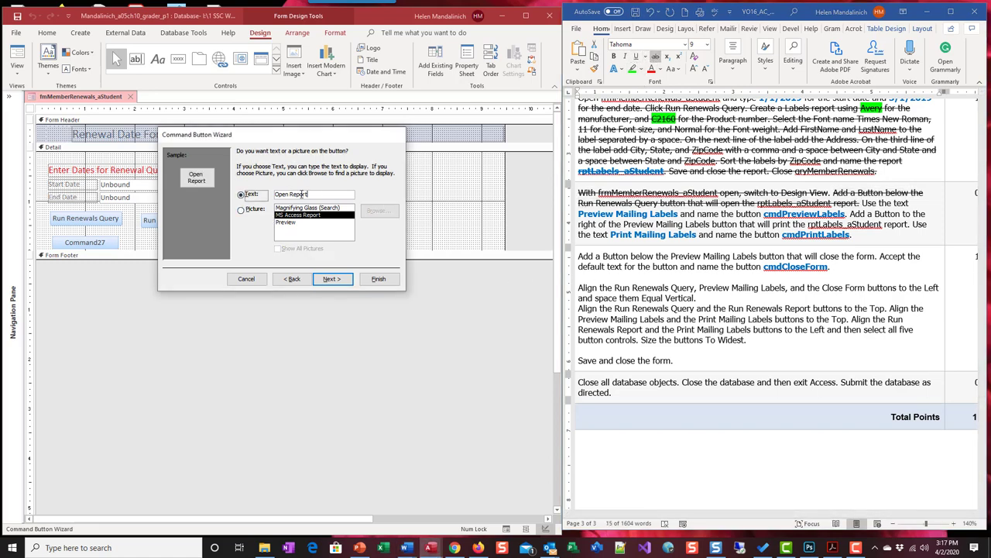
drag(300, 195, 219, 190)
text(Preview Mailing Labels)
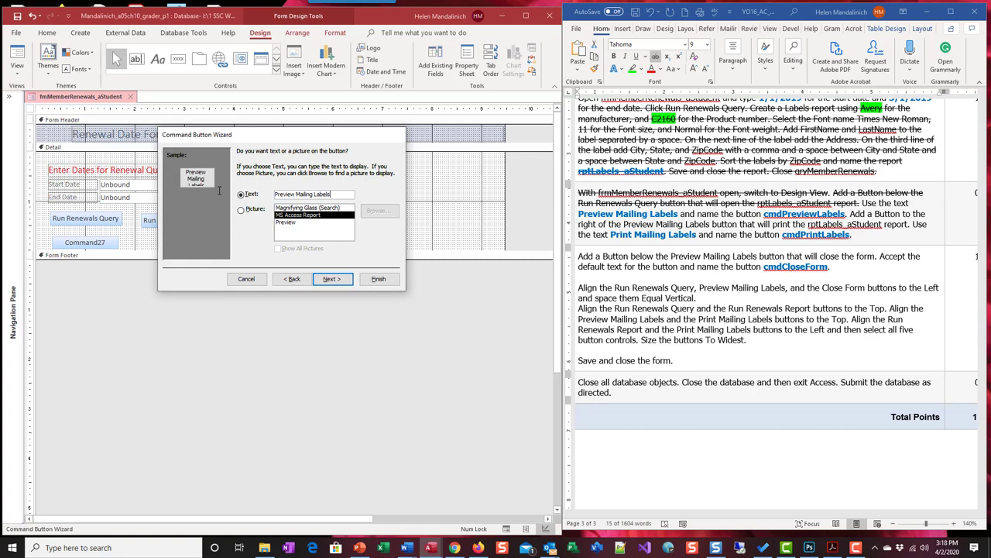
click(342, 280)
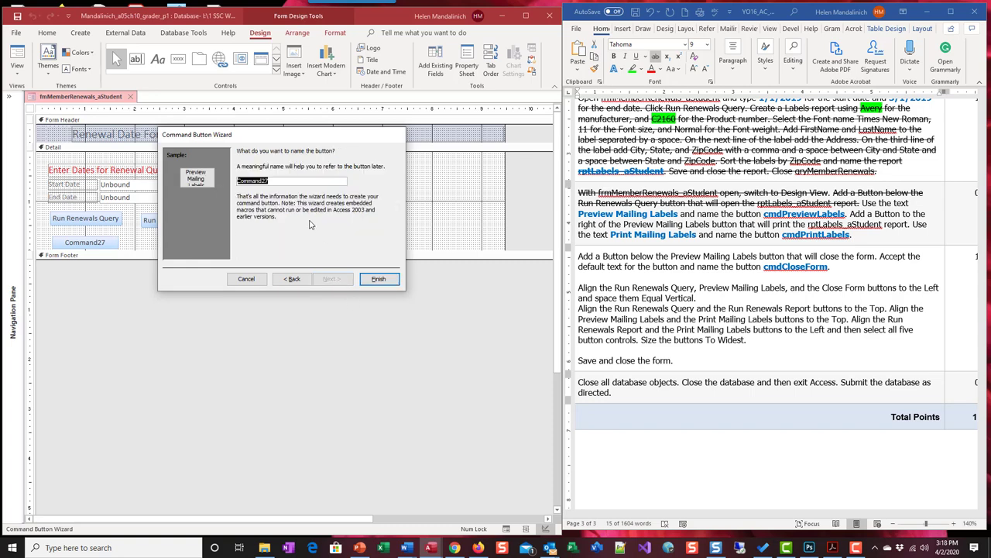
text(cmdPreviewLabels)
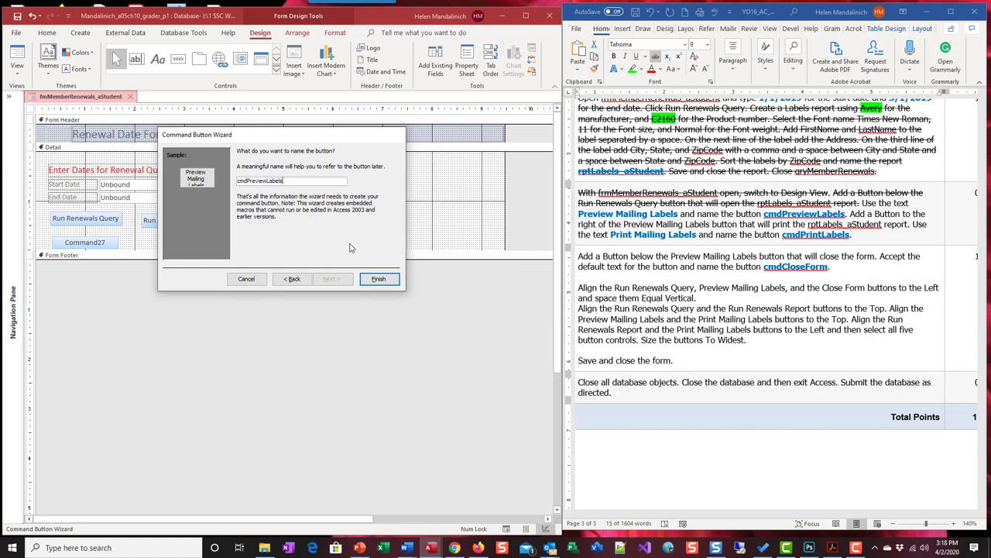
Return to the button's action choices and change it to Preview Report for rptLabels_aStudent
click(293, 280)
click(295, 281)
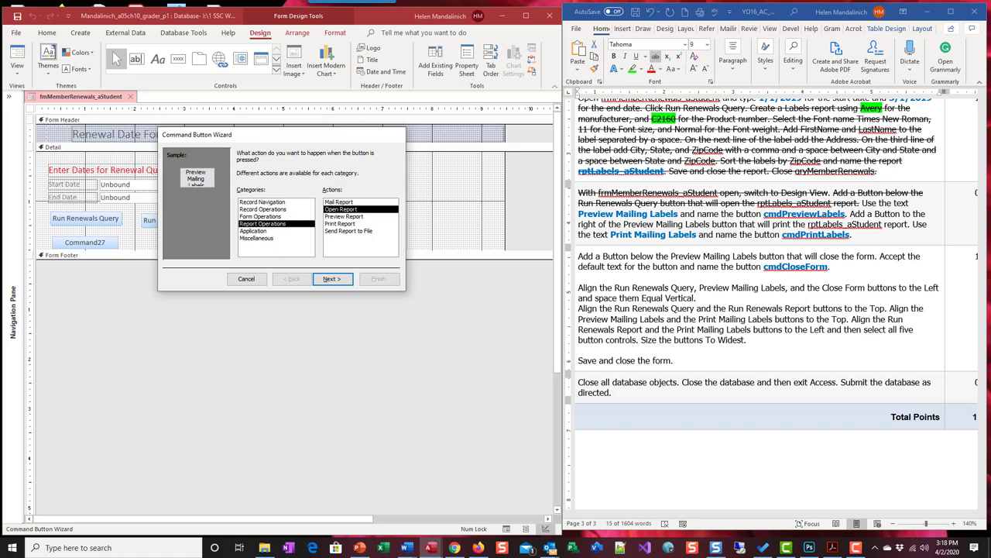
click(968, 276)
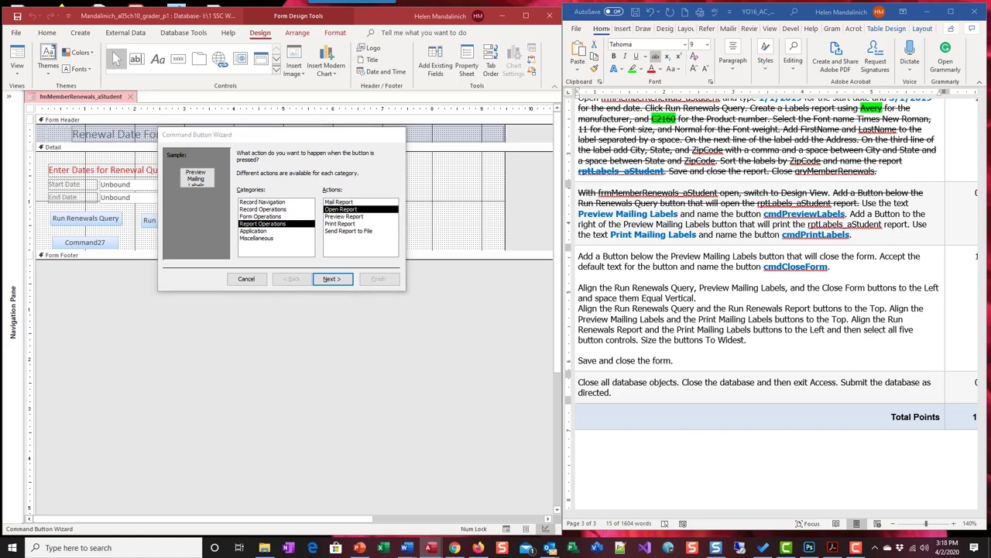
click(343, 216)
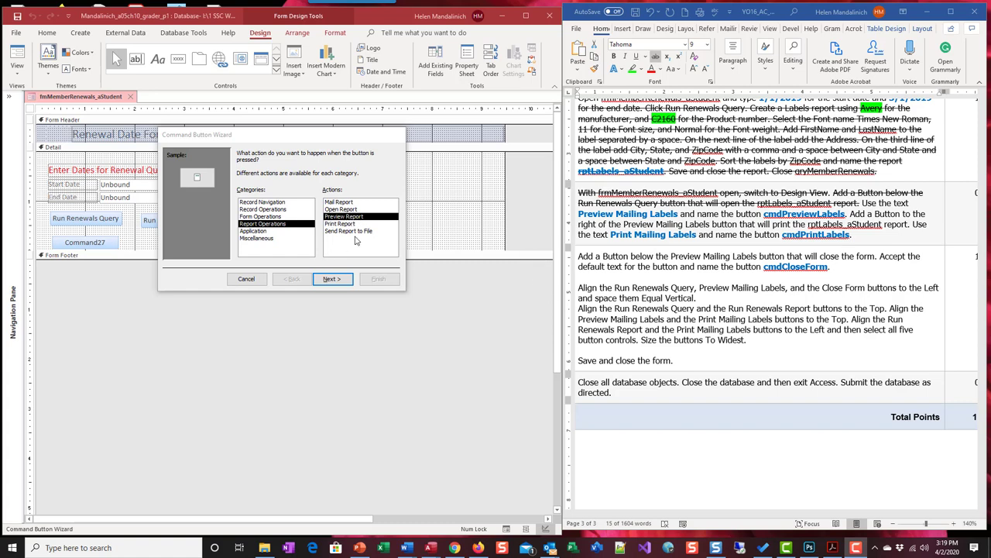
click(333, 279)
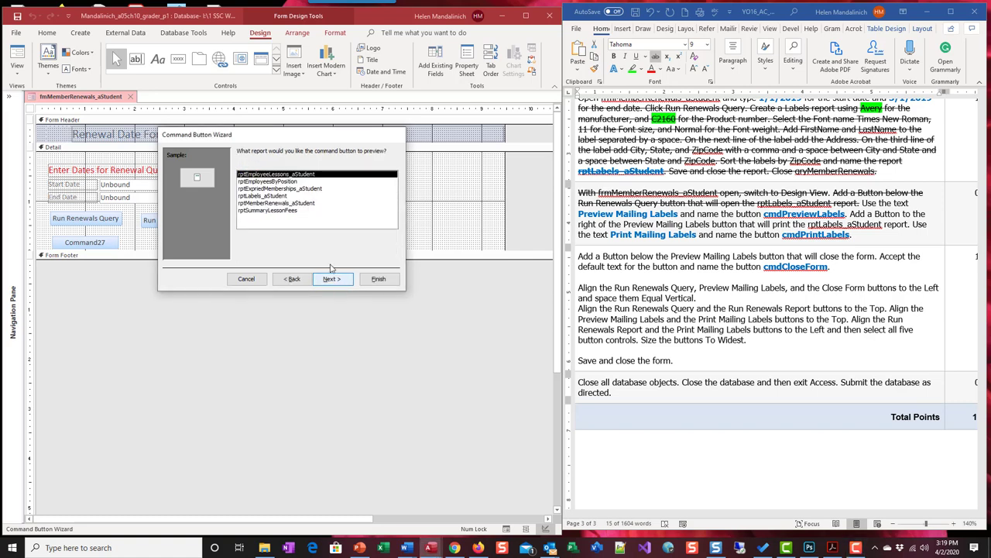
click(282, 196)
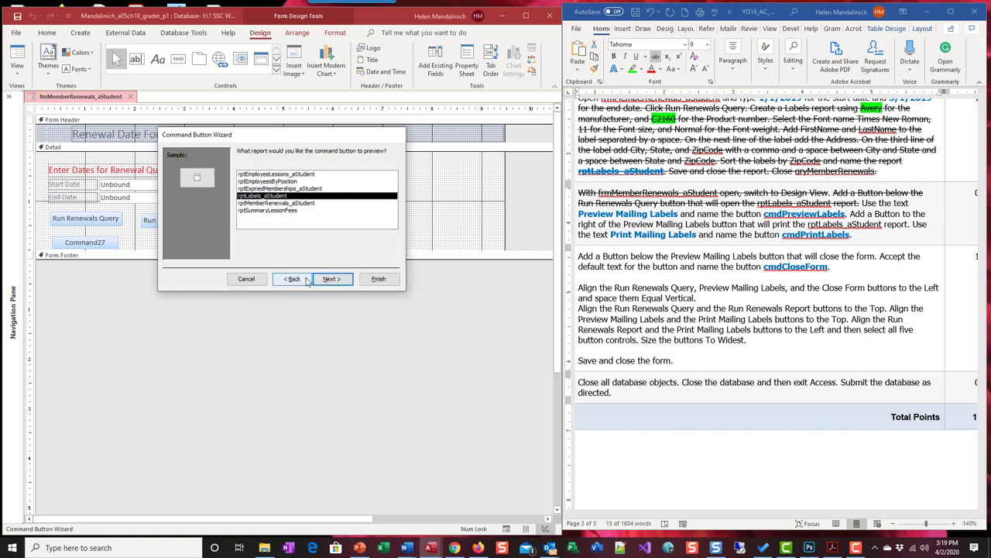
click(331, 280)
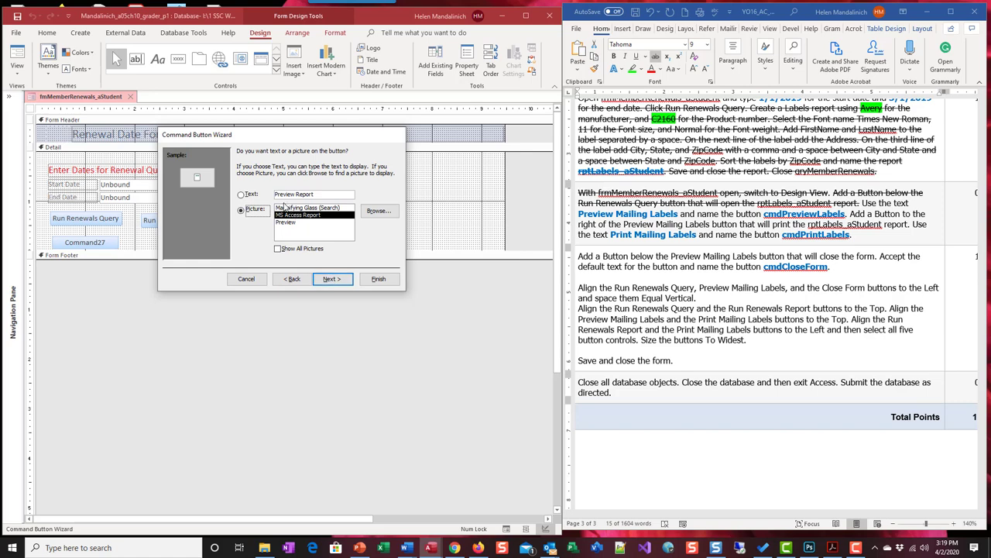
Use the text Preview Mailing Labels instead of a picture, keep the name cmdPreviewLabels, and finish the button
click(241, 194)
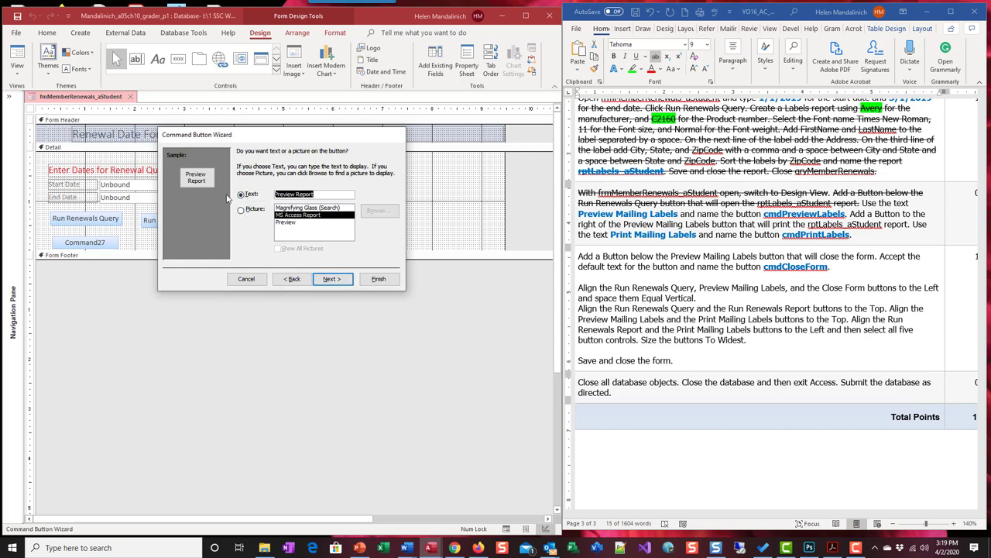
text(Preve)
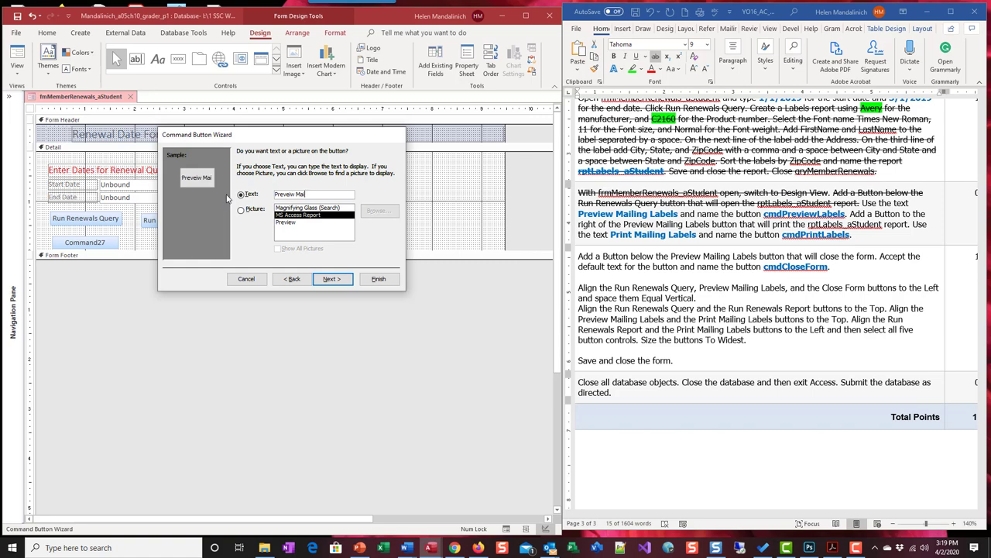
key(BackSpace)
key(BackSpace)
text(ew Mailing Labels)
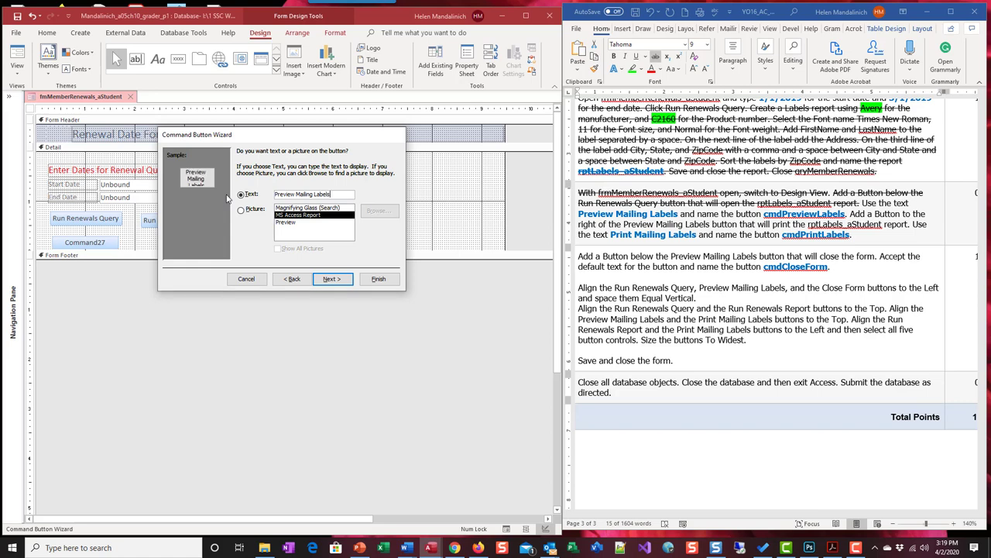
click(331, 279)
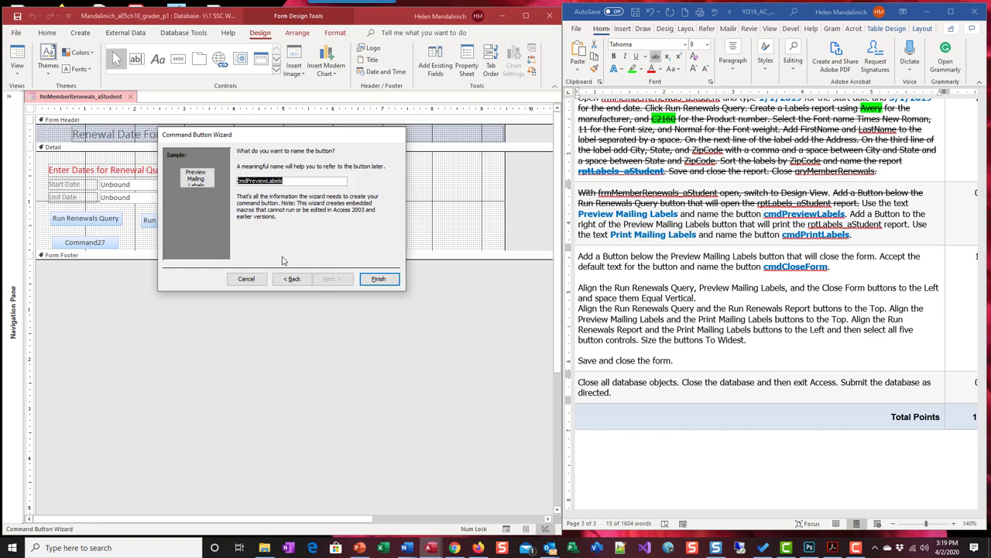
click(378, 279)
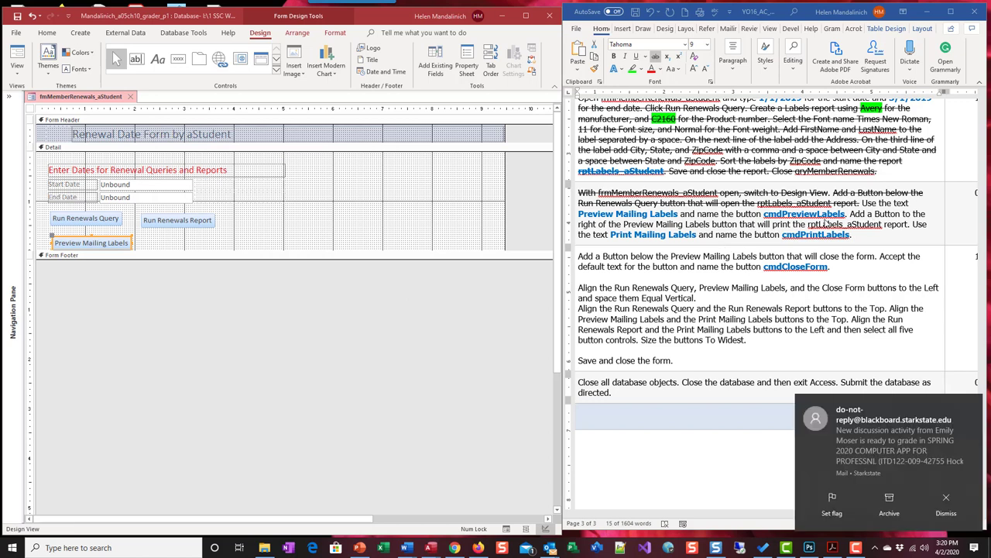
Draw a second command button to the right of the Preview Mailing Labels button, below Run Renewals Report
click(977, 410)
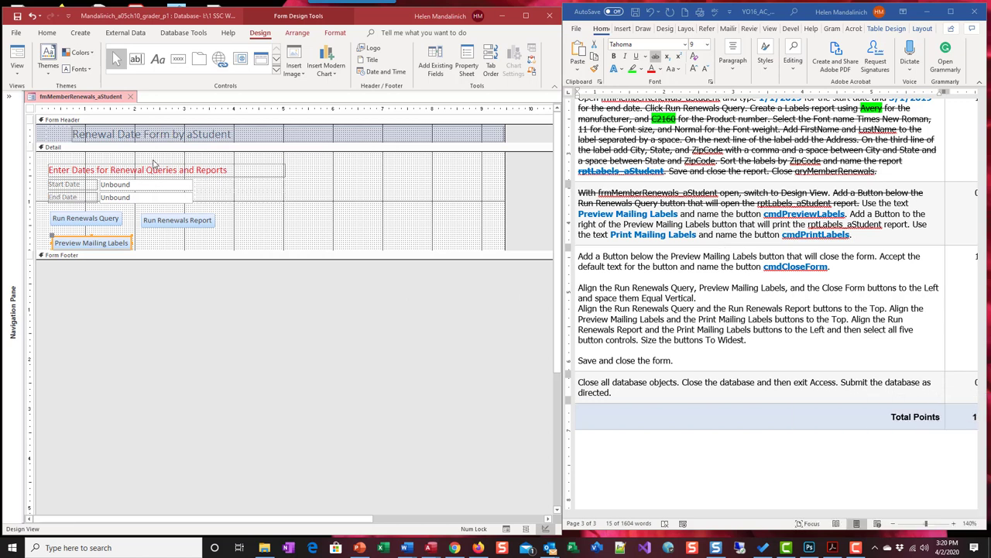
click(974, 452)
click(974, 452)
click(178, 60)
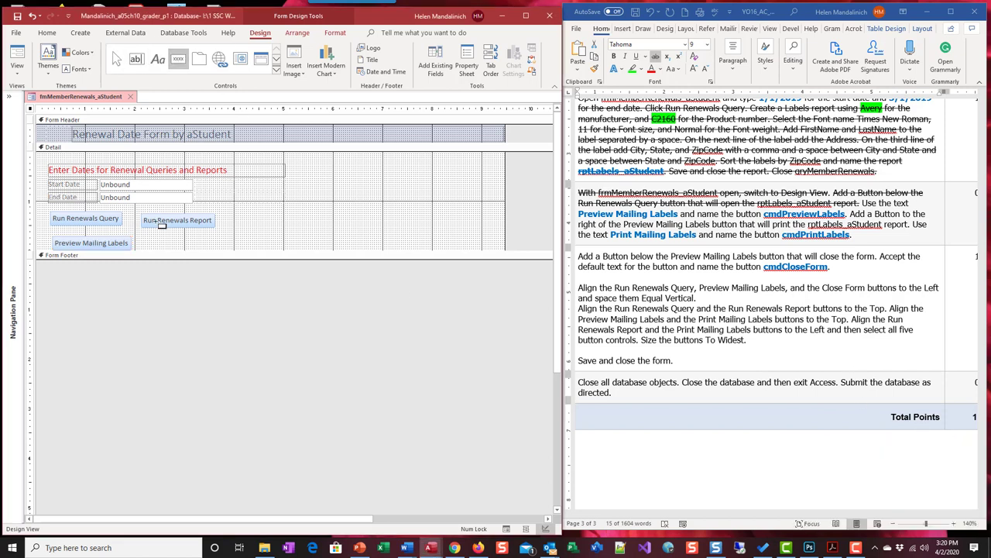
drag(143, 235, 219, 249)
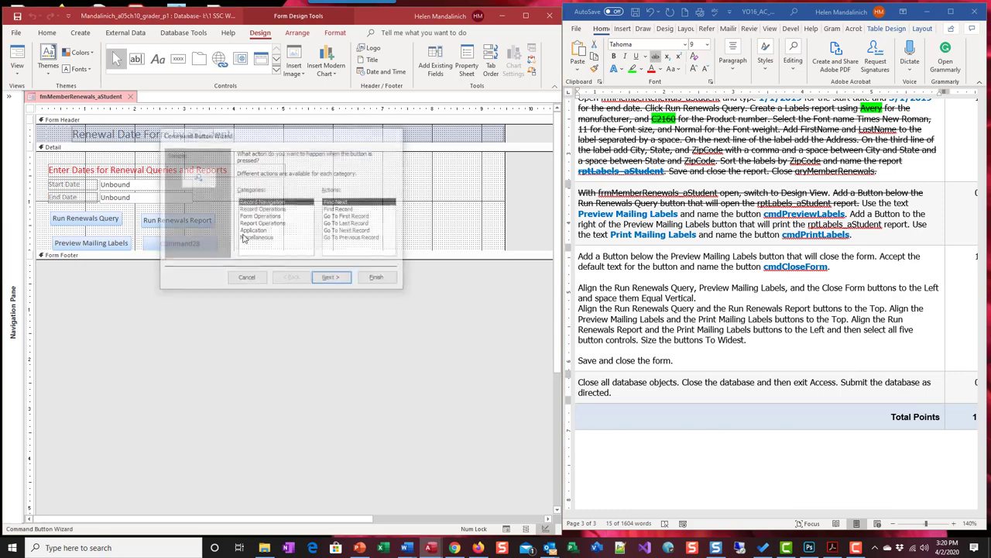
Set the new button's action to the report operation Print Report for rptLabels_aStudent
click(266, 224)
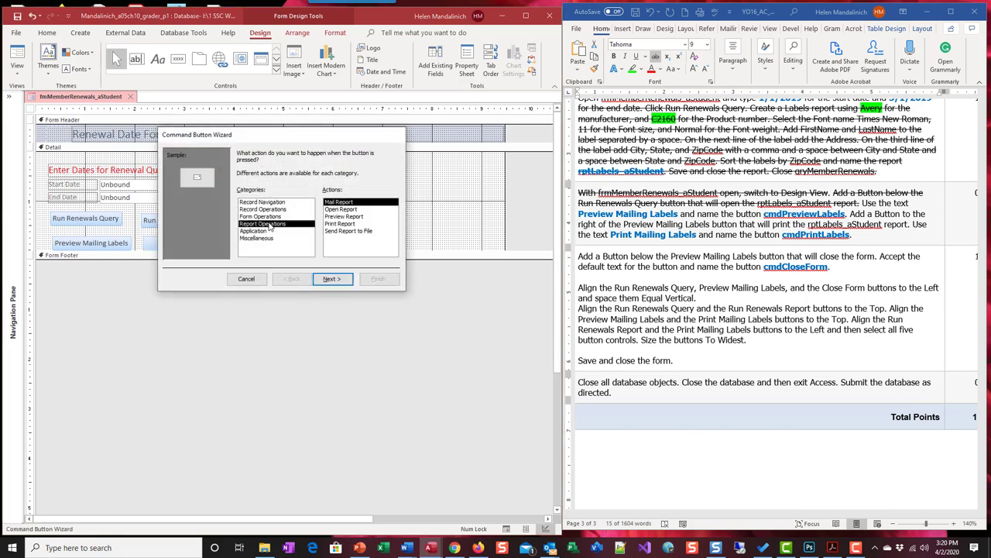
click(335, 225)
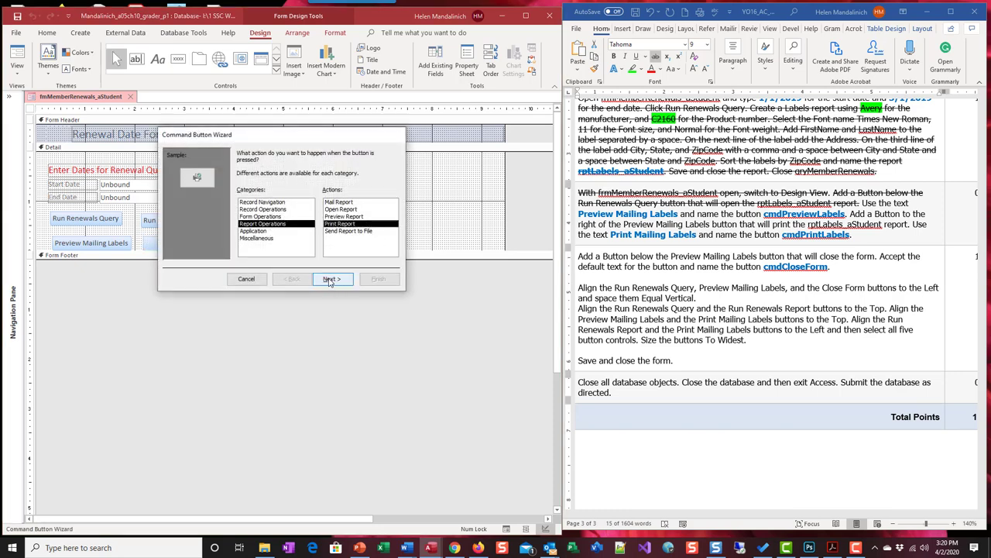
click(331, 279)
click(277, 196)
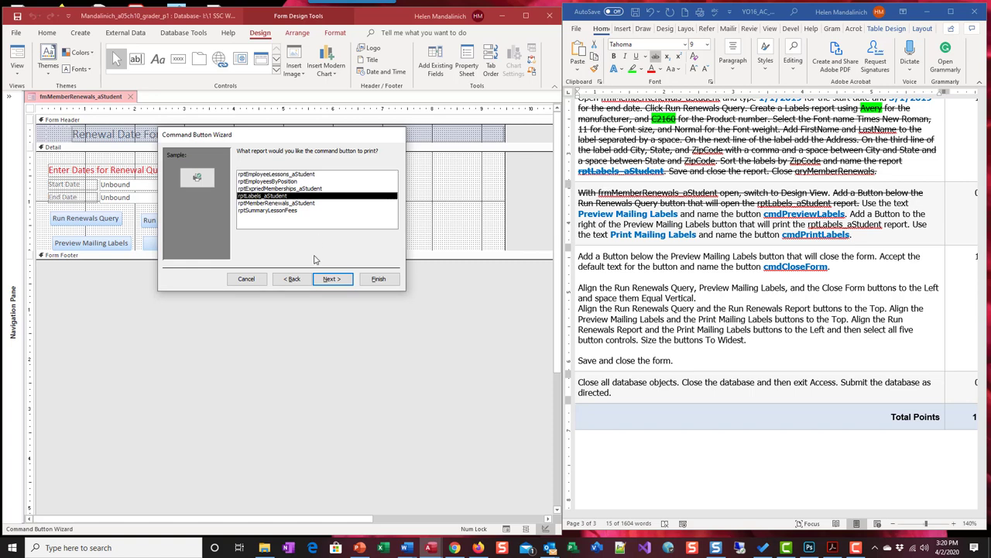
click(331, 279)
Give the button the text Print Mailing Labels, name it cmdPrintLabels, and finish it
click(248, 194)
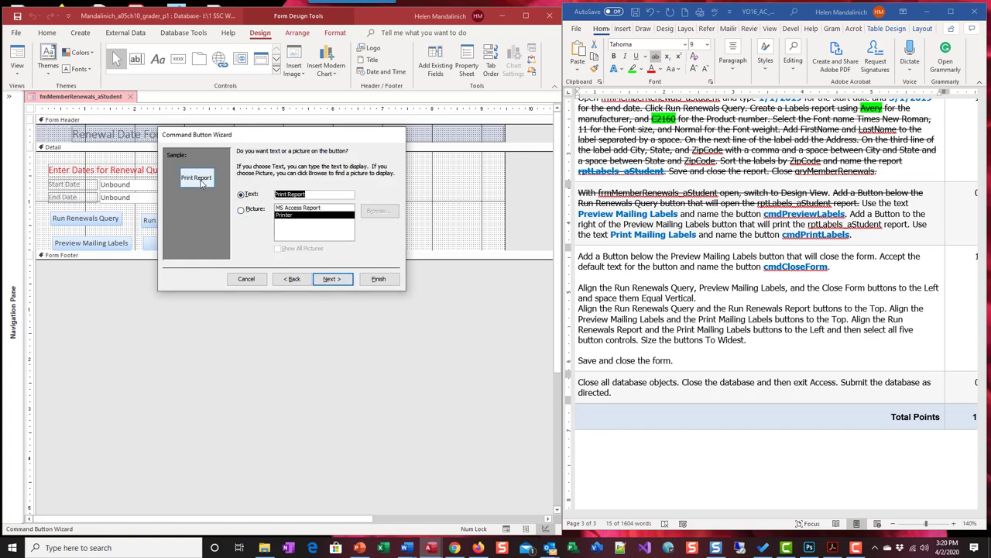
text(Print Mail)
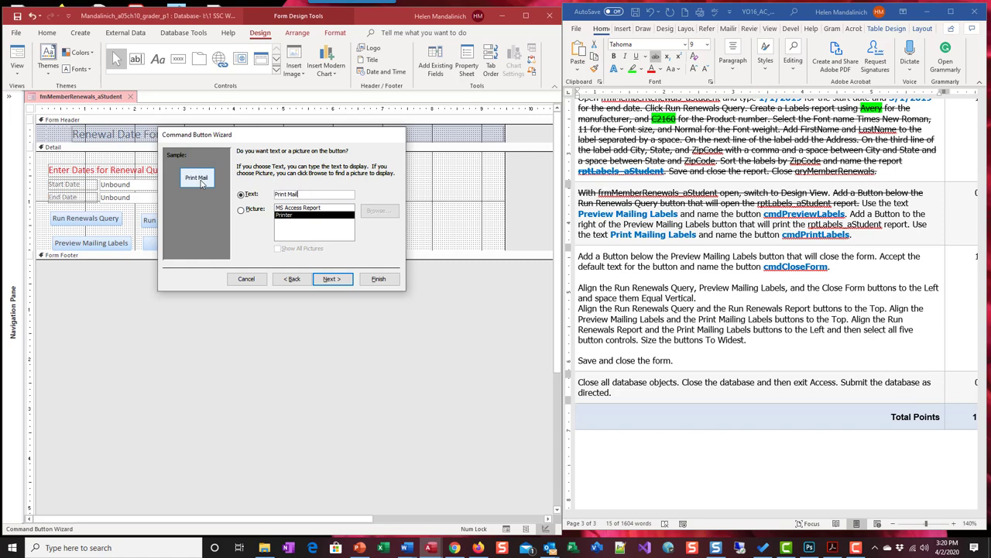
text(ing Labels)
click(326, 280)
text(cm)
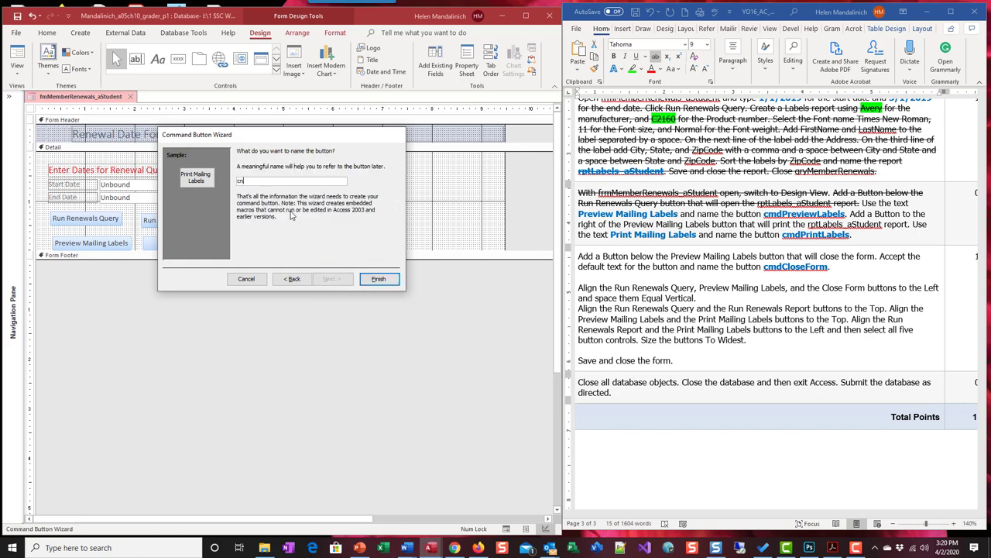
text(dPrintLabels)
click(378, 279)
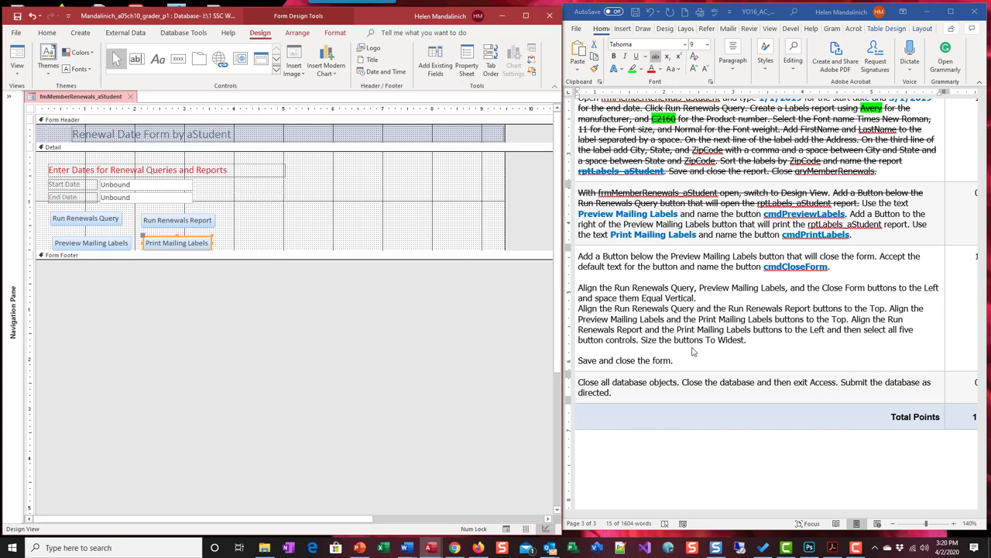
Extend the Detail section to about 3 inches tall and draw a command button below Preview Mailing Labels
scroll(695, 352, down, 1)
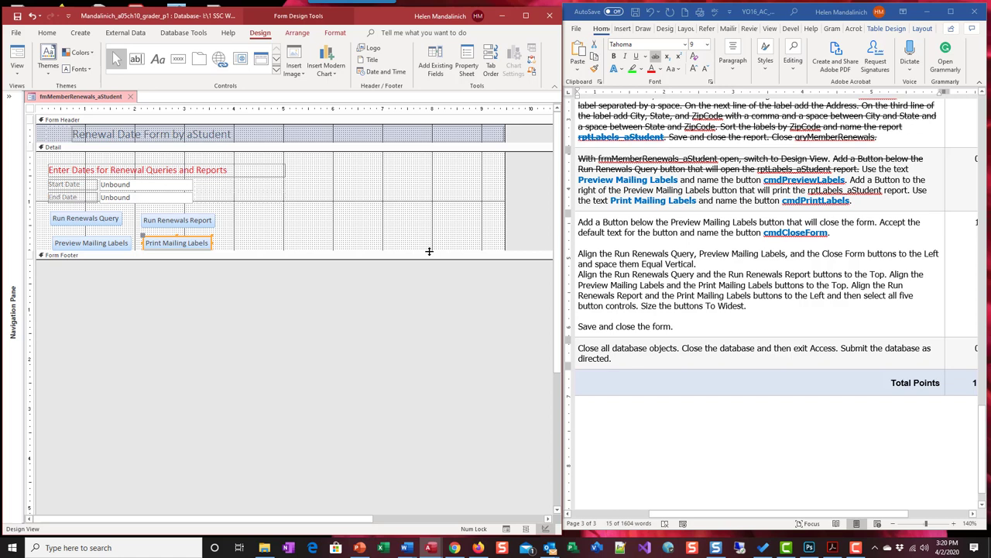
drag(430, 251, 405, 300)
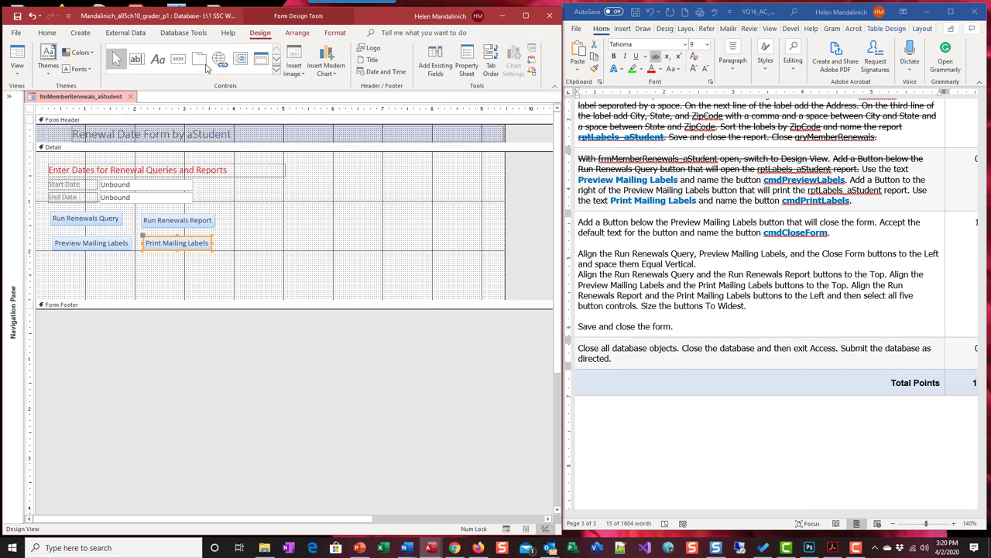
click(179, 59)
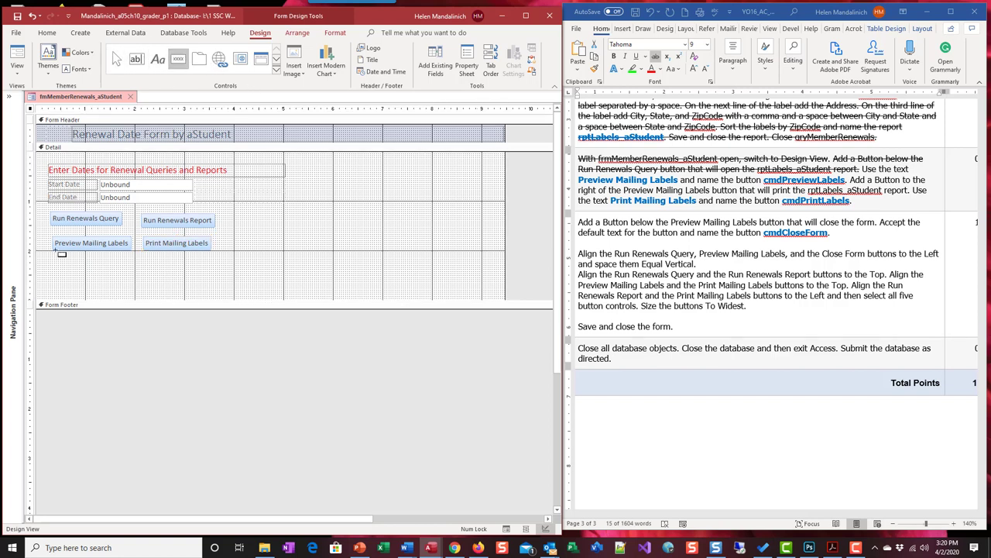
drag(52, 261, 132, 277)
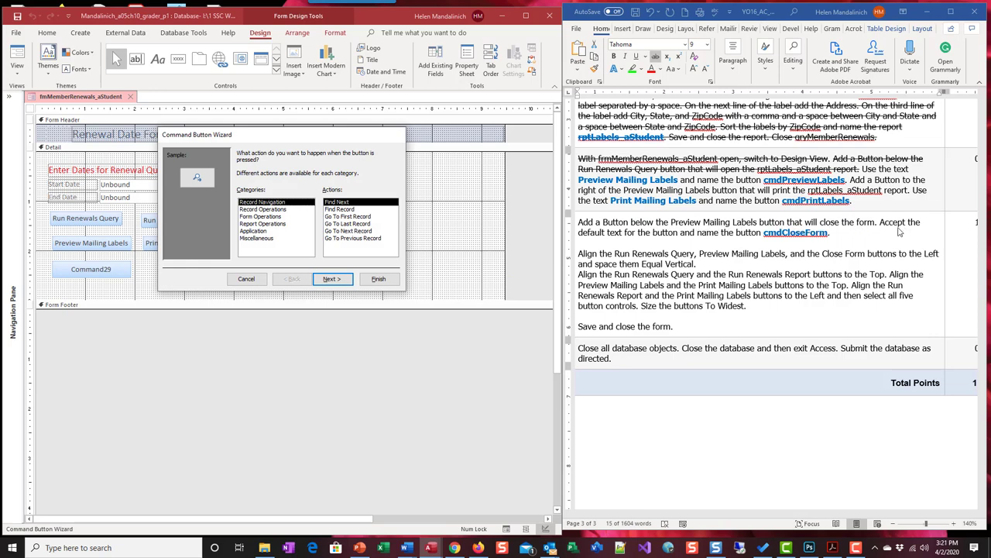
Choose the form operation Close Form as the new button's action
click(260, 238)
click(261, 209)
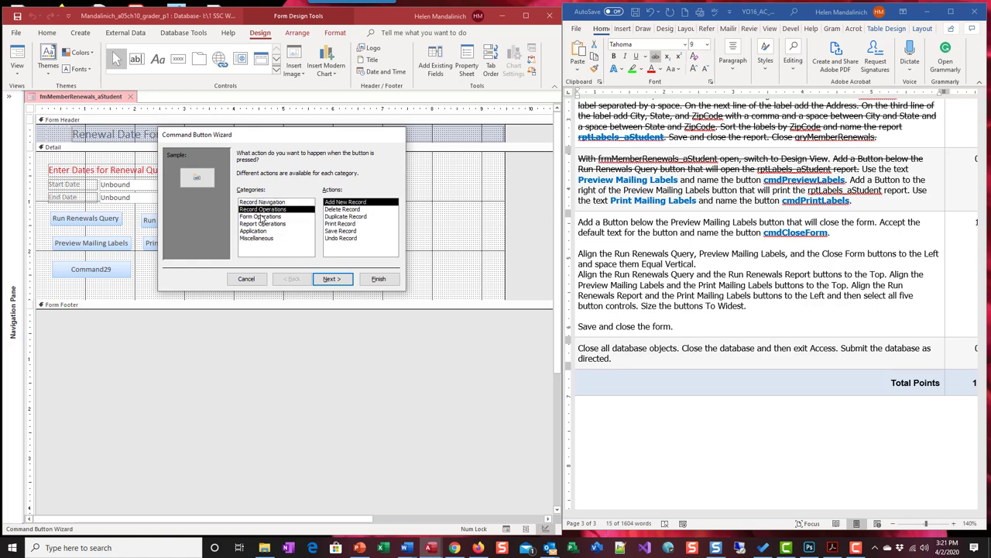
click(261, 216)
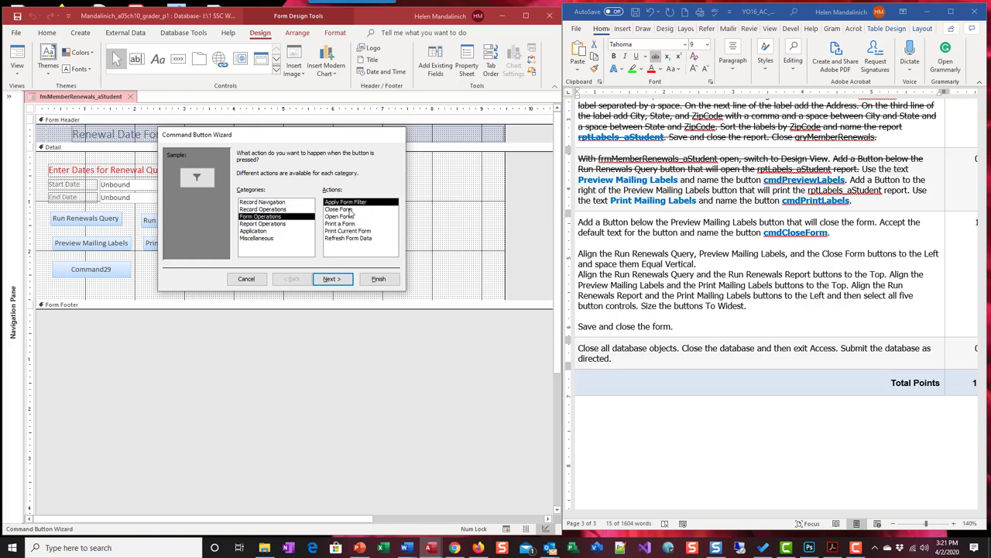
click(340, 209)
click(331, 279)
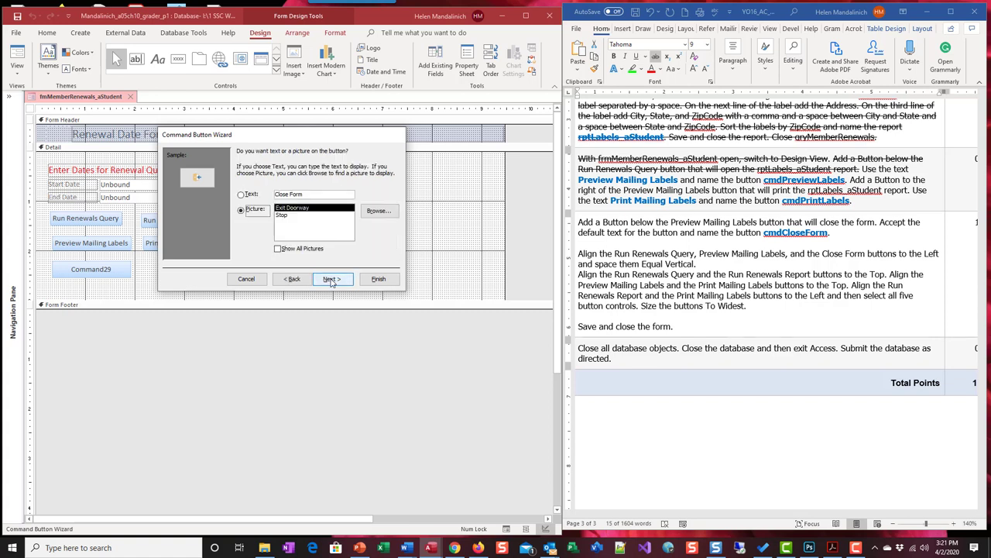
Use the default text Close Form instead of a picture, name the button cmdCloseForm, and finish it
click(240, 195)
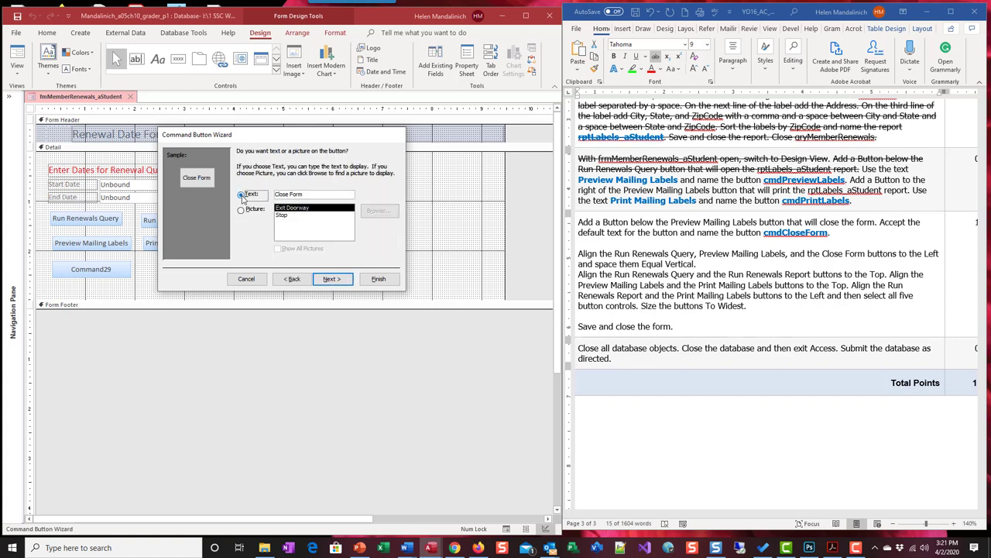
click(331, 280)
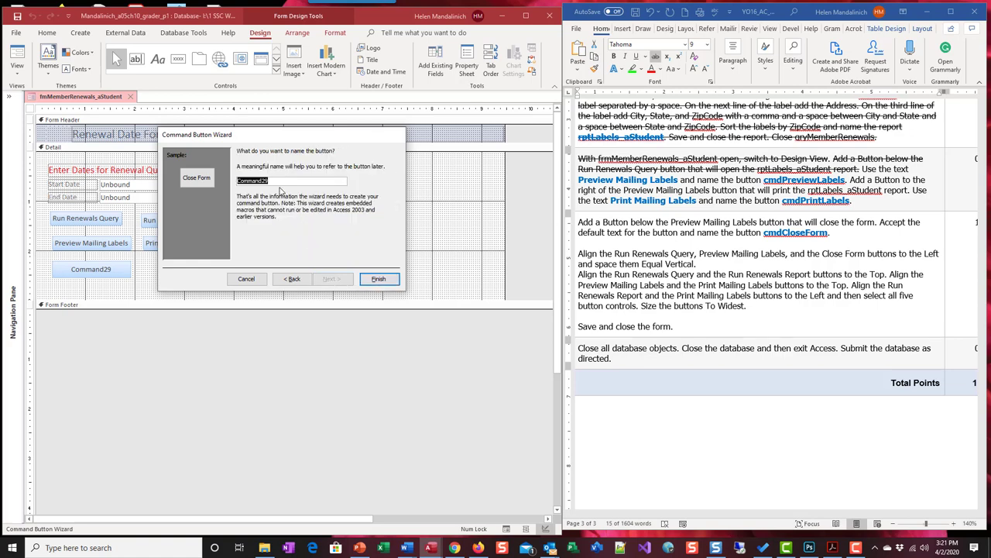
text(cmdCloseForm)
click(378, 279)
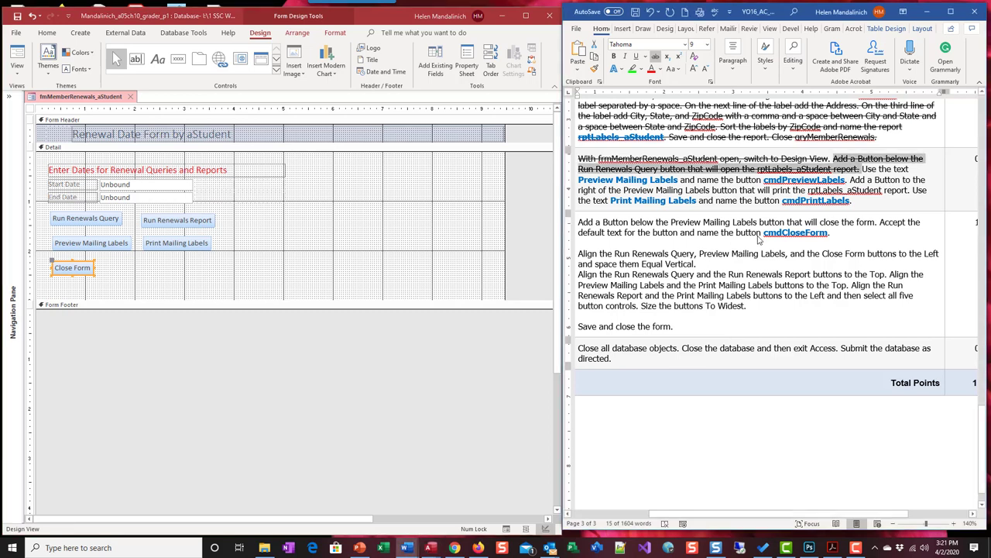
In the Word instructions, strike through the completed sentences about the Preview Mailing Labels and Print Mailing Labels buttons
drag(853, 201, 862, 169)
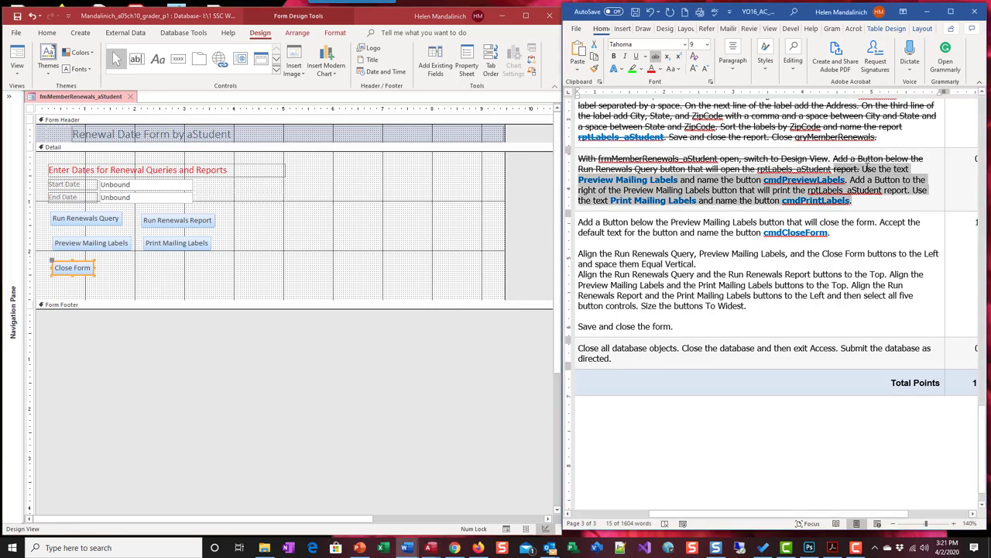
click(657, 57)
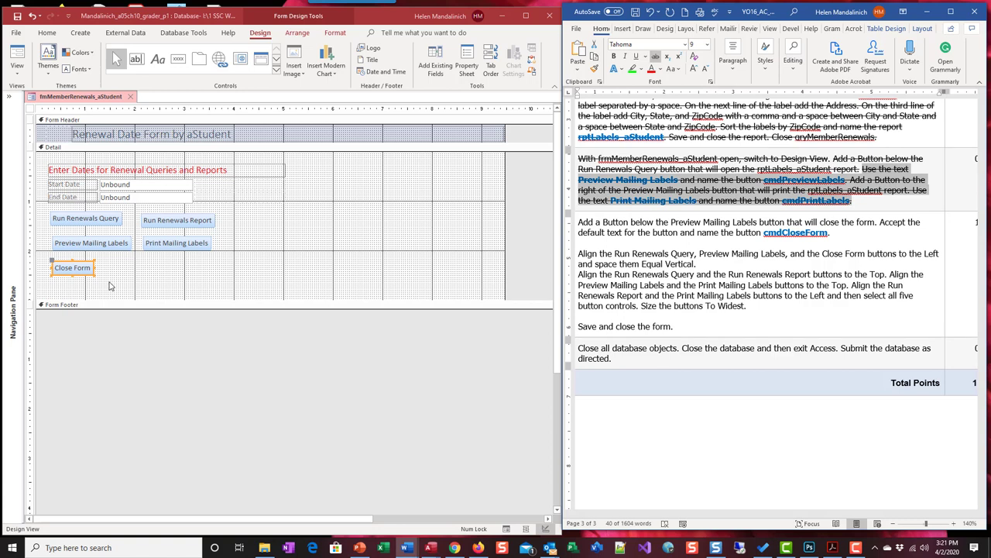
In Access, size the Run Renewals Query, Preview Mailing Labels and Close Form buttons to the widest and align them left
click(67, 294)
drag(67, 294, 63, 208)
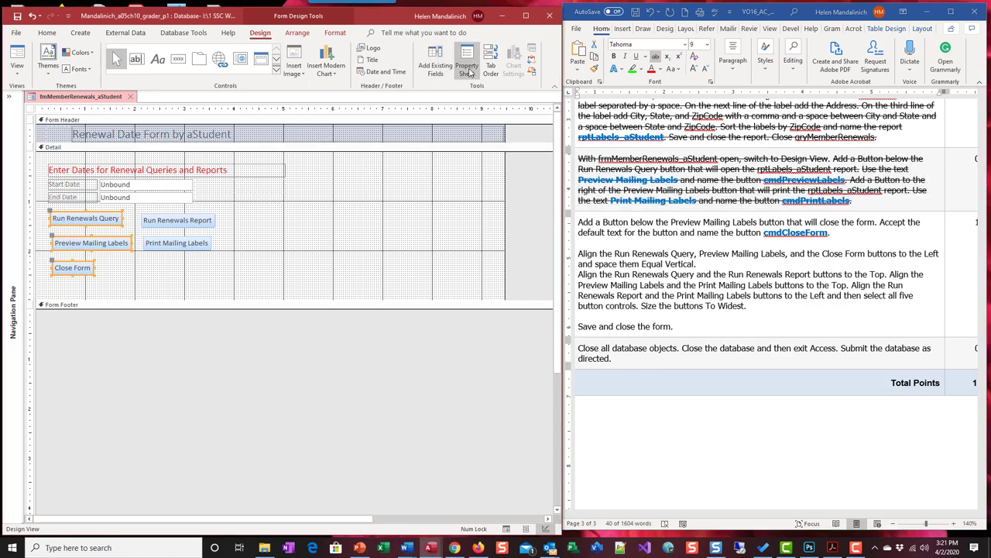
click(296, 32)
click(453, 68)
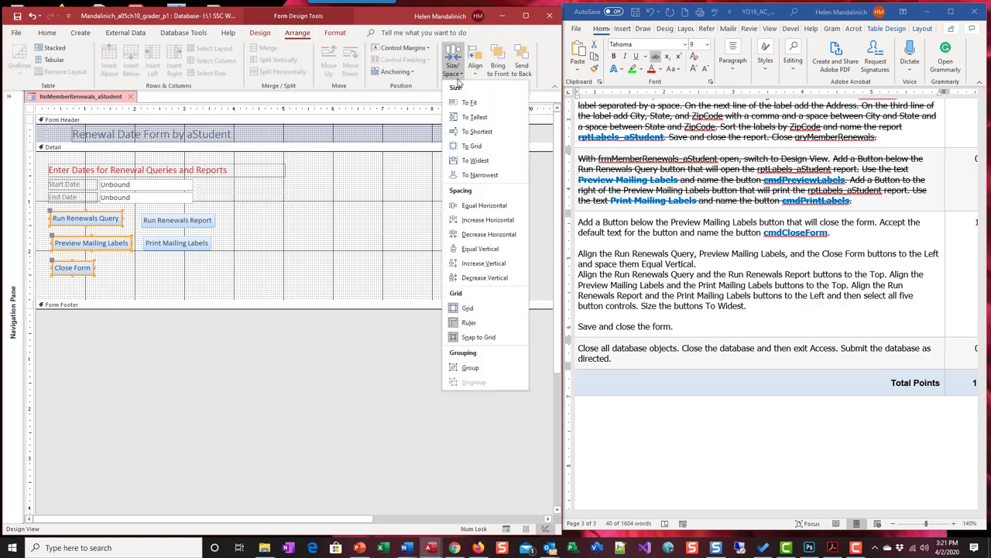
click(467, 160)
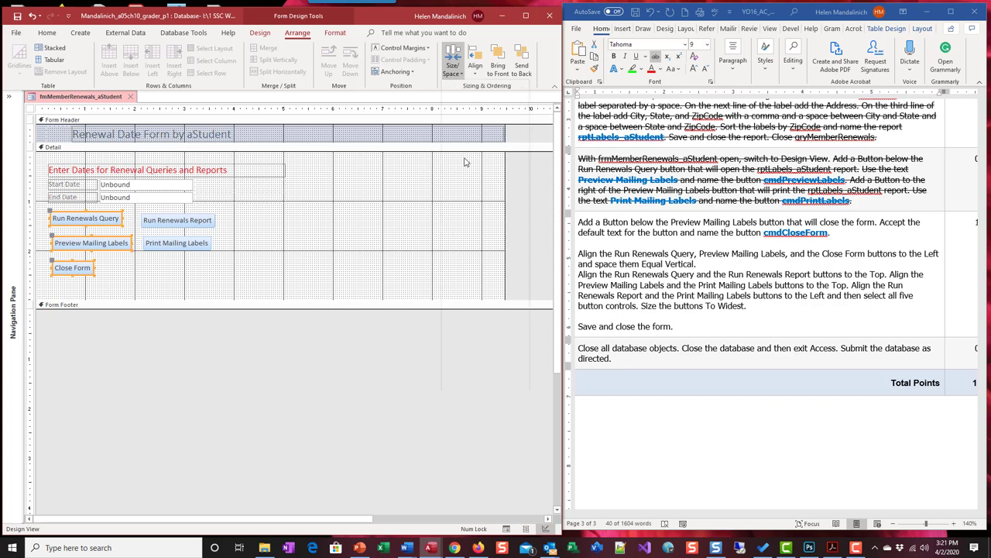
click(474, 66)
click(481, 106)
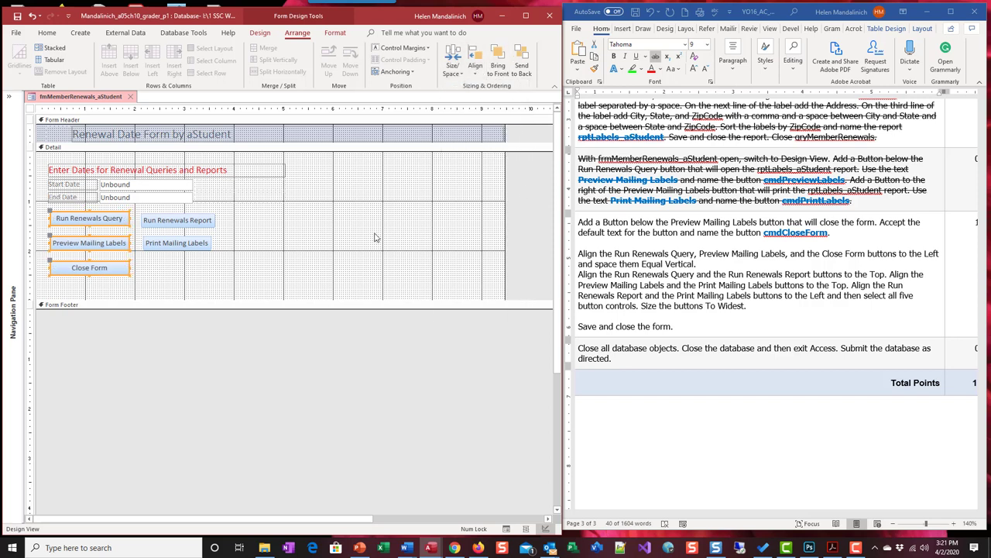
Size the Run Renewals Query, Preview Mailing Labels and Close Form buttons to the tallest
click(201, 217)
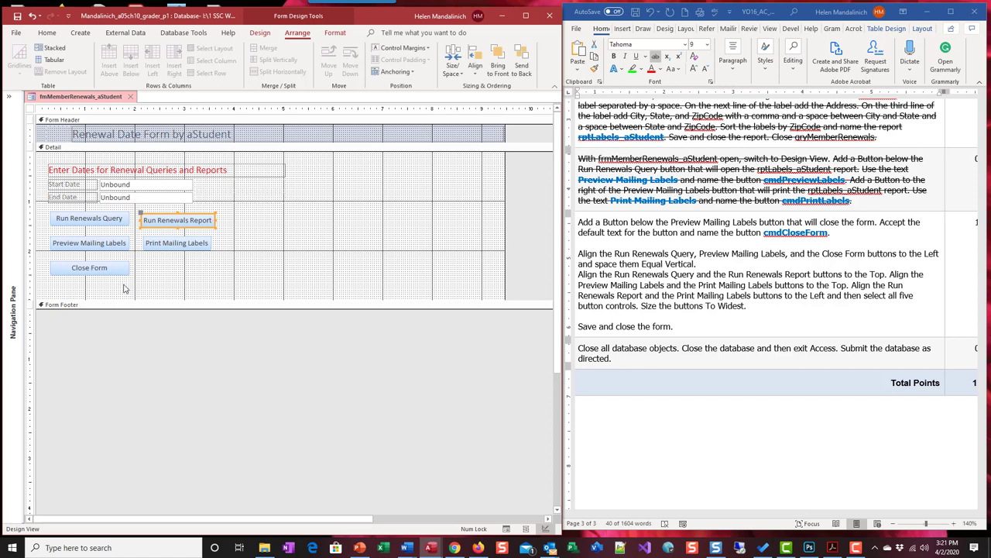
drag(109, 292, 73, 204)
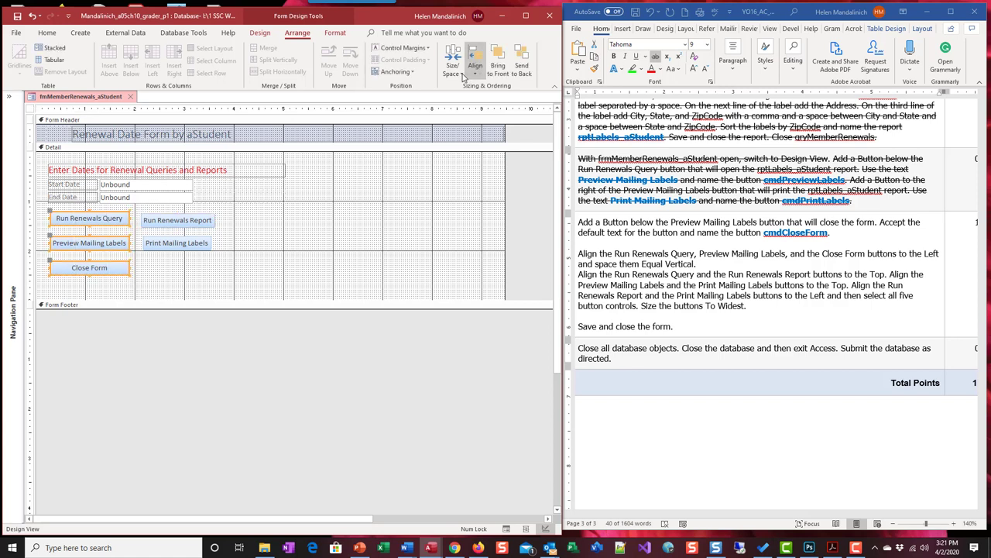
click(453, 62)
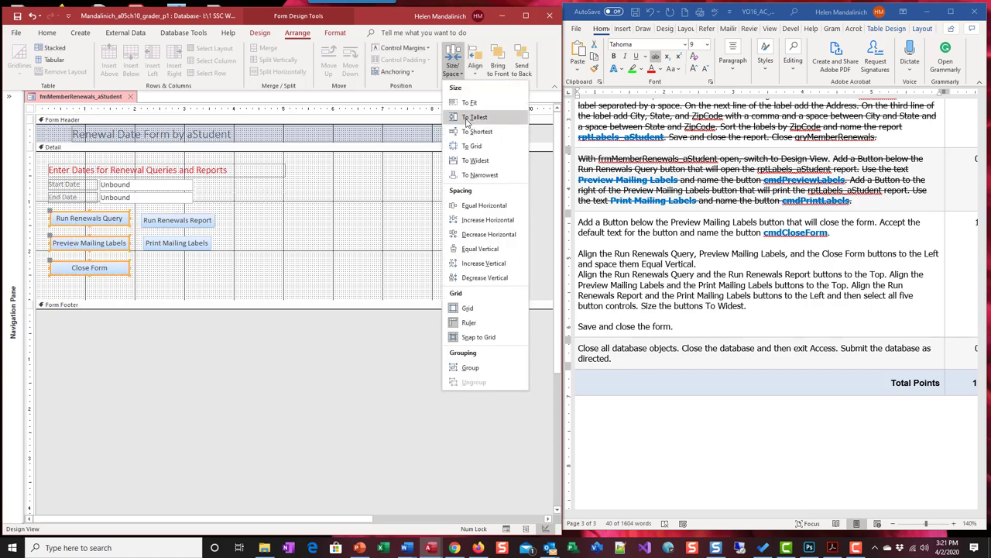
click(470, 117)
Size the Run Renewals Report and Print Mailing Labels buttons to the same width and height and align them left
drag(175, 268, 164, 206)
click(454, 71)
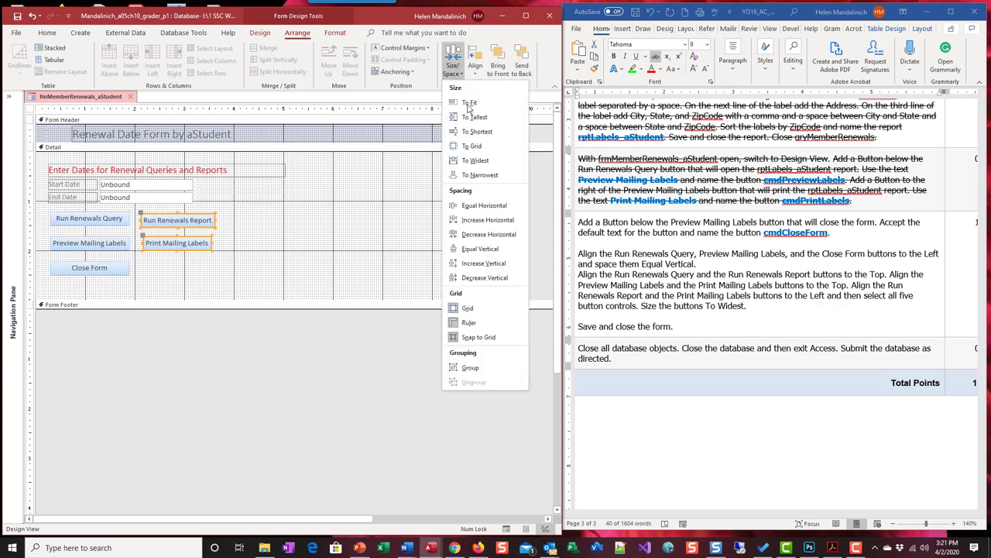
click(471, 161)
click(456, 71)
click(471, 124)
click(475, 71)
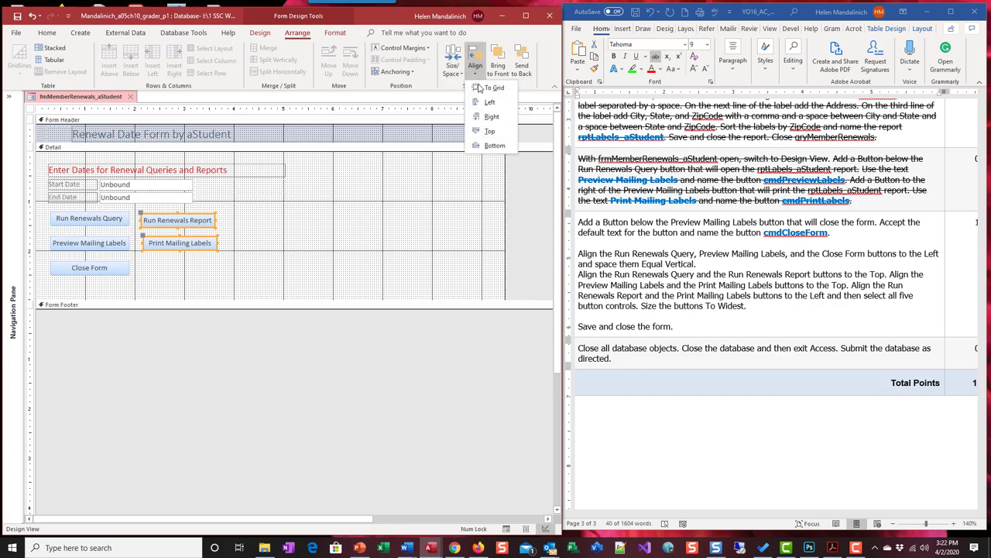
click(480, 107)
Shrink the Detail section to end just below the Close Form button, about 2.5 inches tall, and save the form
click(337, 282)
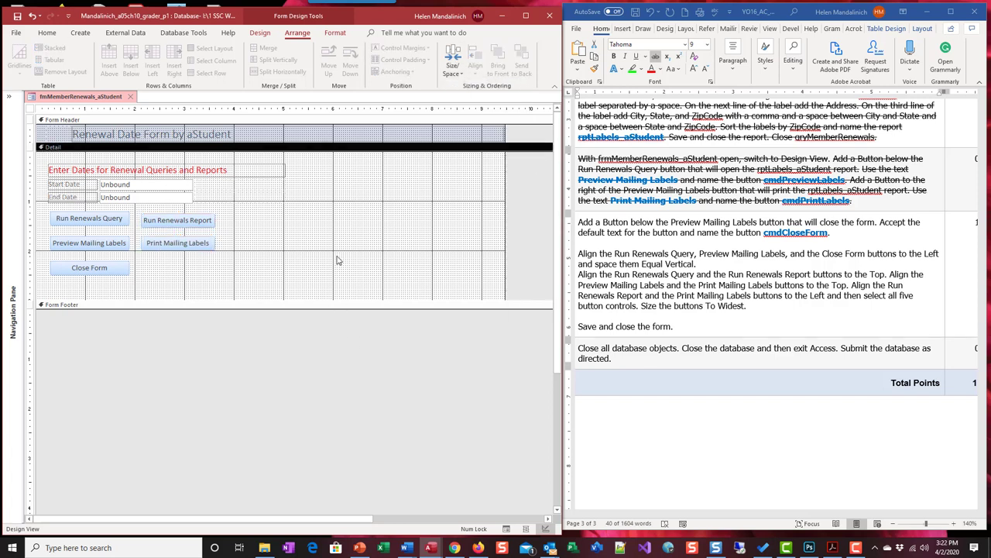
drag(221, 301, 220, 276)
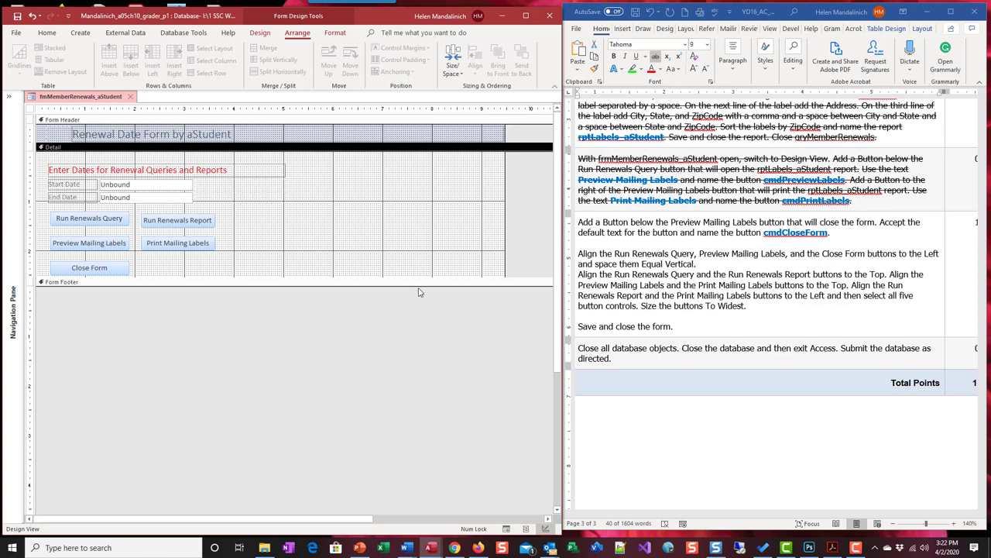
click(17, 16)
Switch the member renewals form to Form View and enter 1/1/2019 as the start date and 3/1/2019 as the end date
click(259, 32)
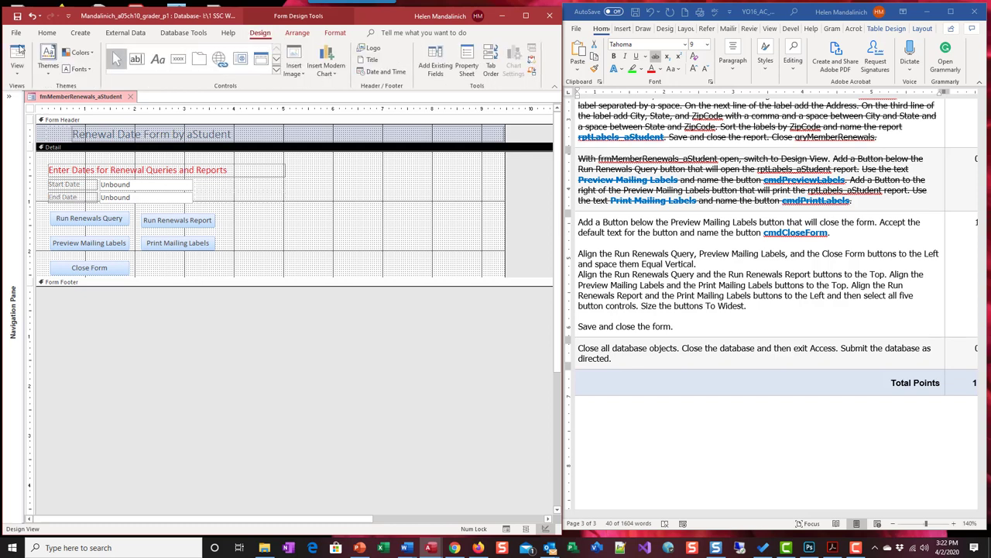
click(17, 58)
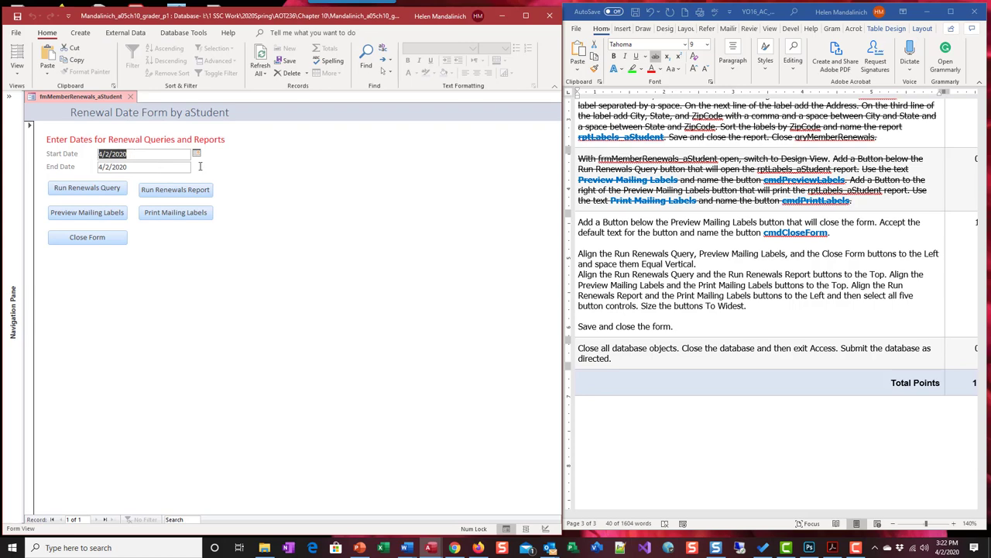
scroll(747, 263, up, 5)
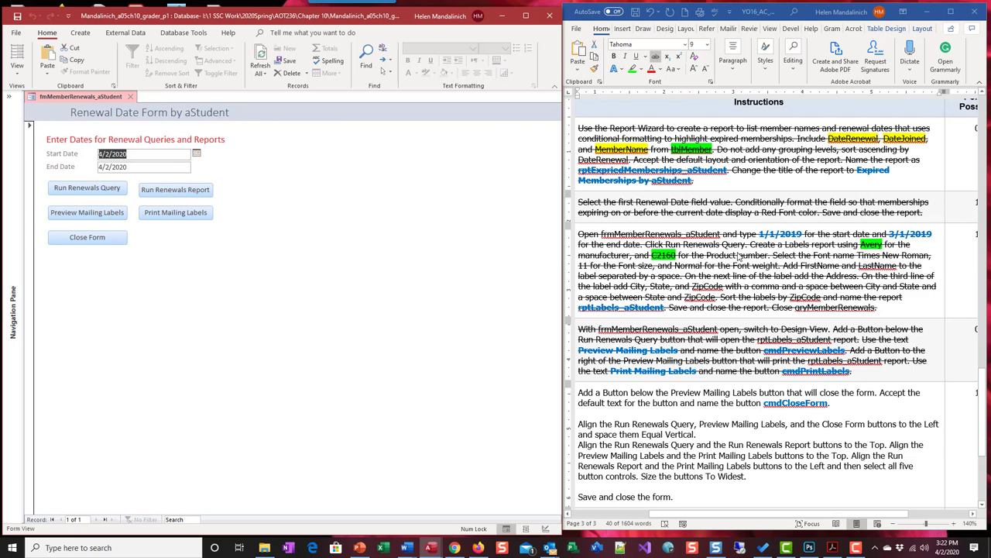
text(1)
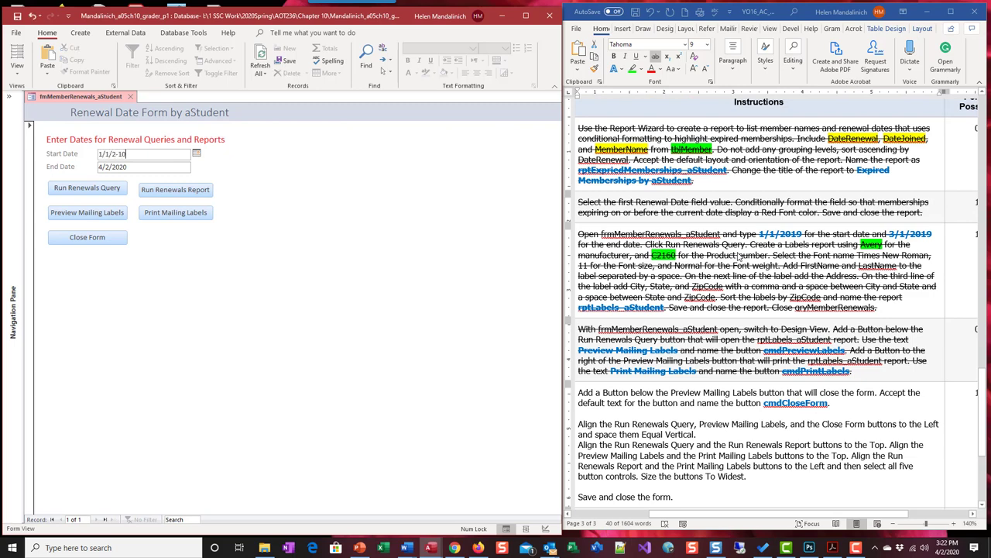
text(/1/2019)
key(Tab)
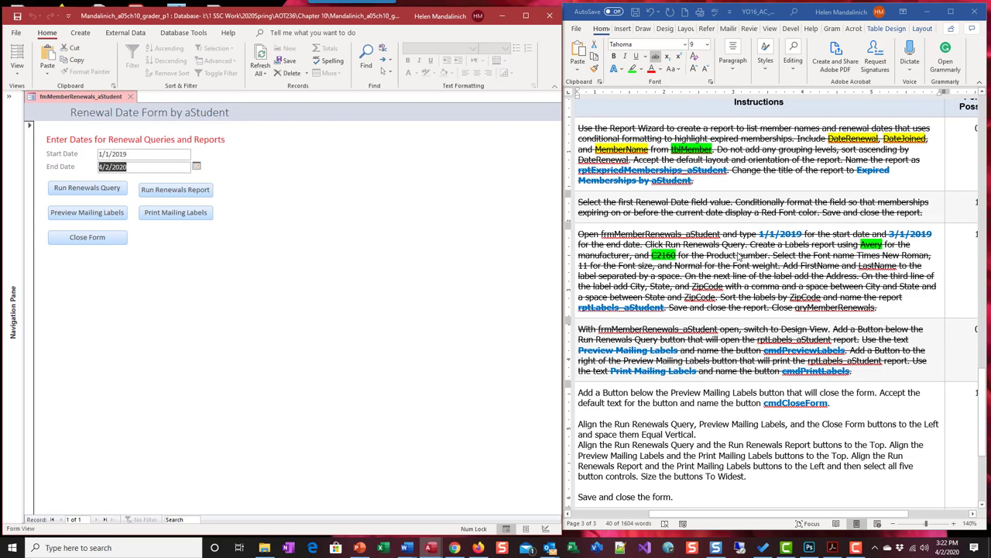
text(3)
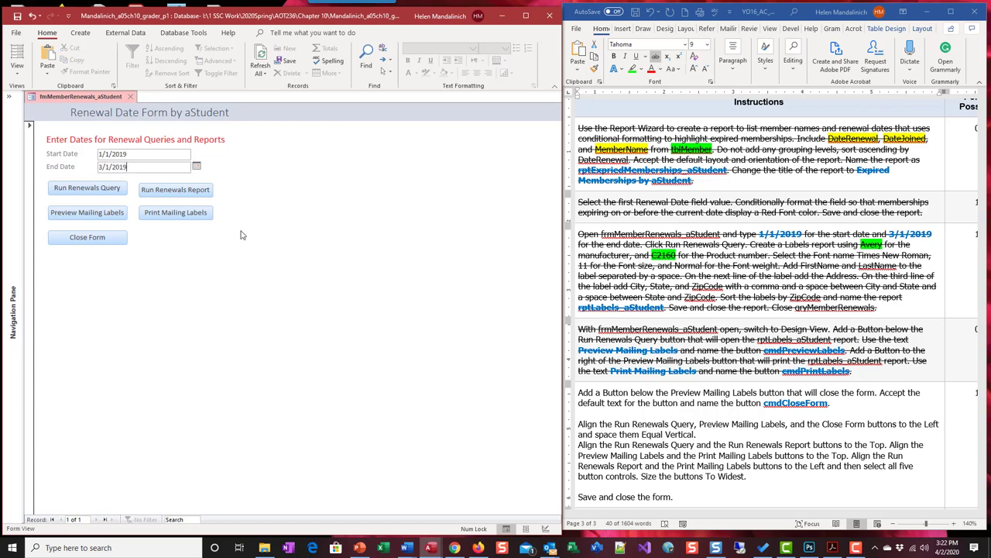
Test the form's Preview Mailing Labels and Run Renewals Report buttons, closing each report after viewing it
click(110, 214)
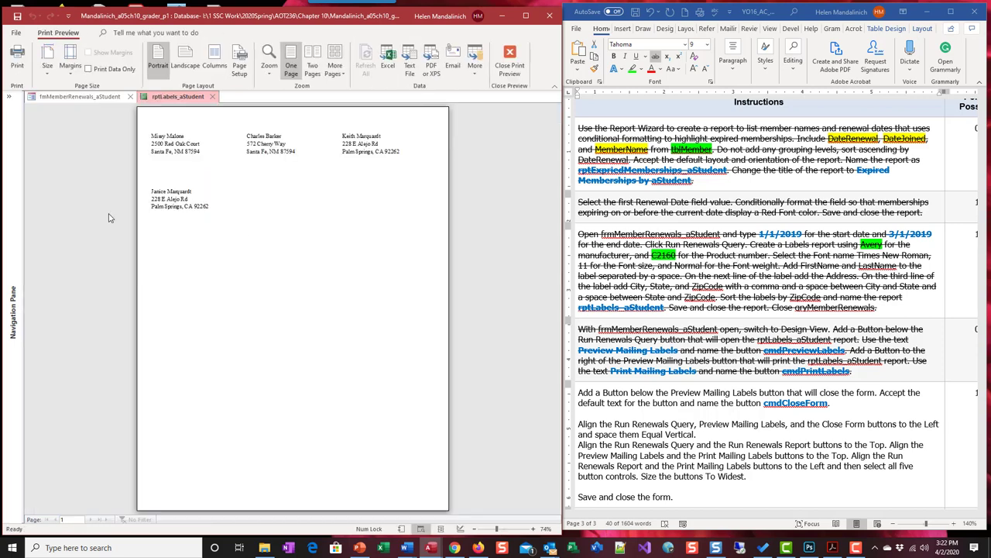
click(212, 97)
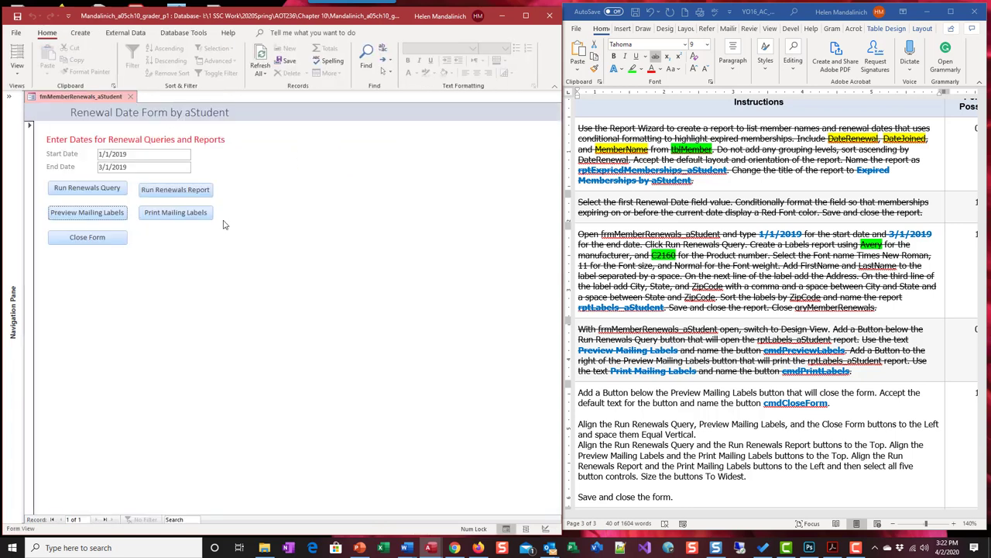
click(177, 197)
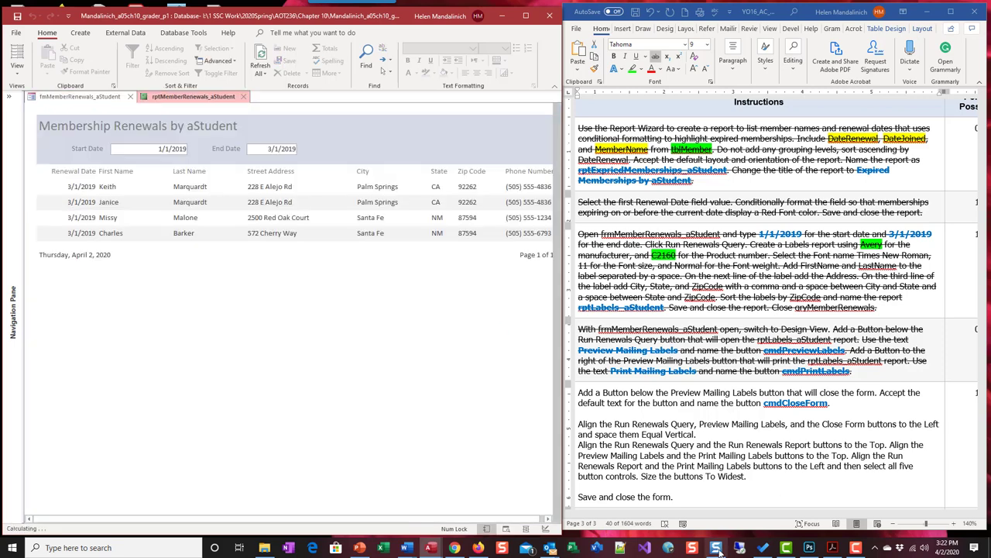
click(243, 97)
Close the member renewals form with its own Close Form button and check the remaining assignment instructions
click(88, 236)
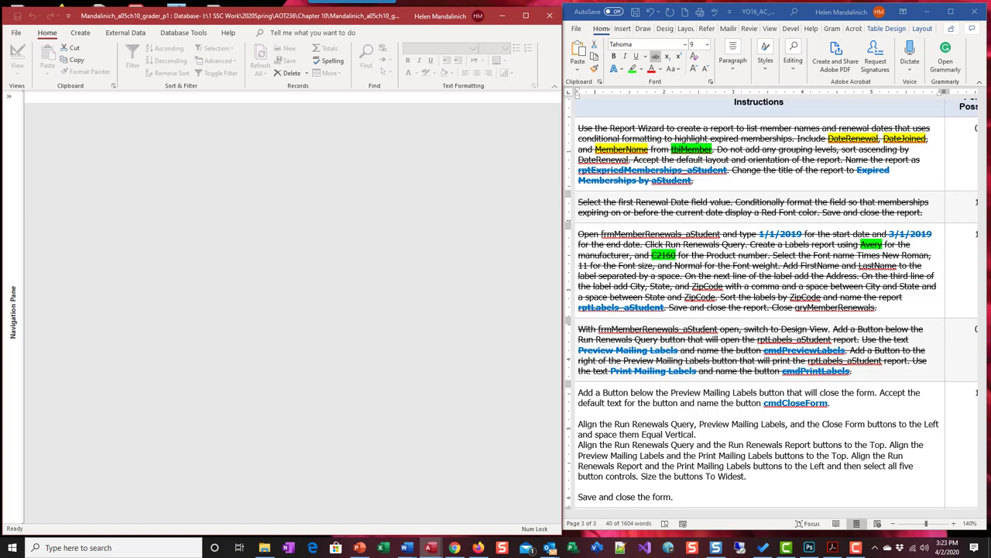
scroll(875, 447, down, 3)
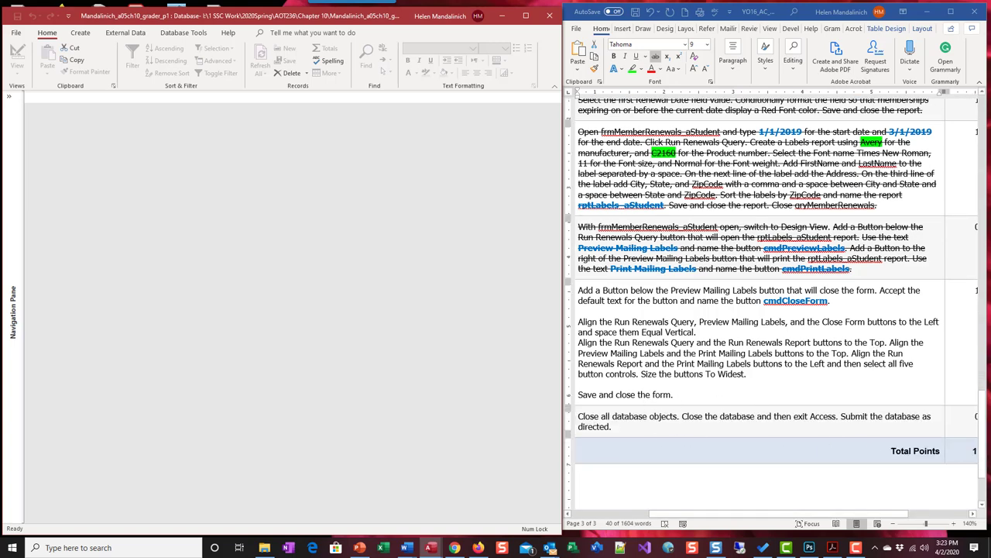